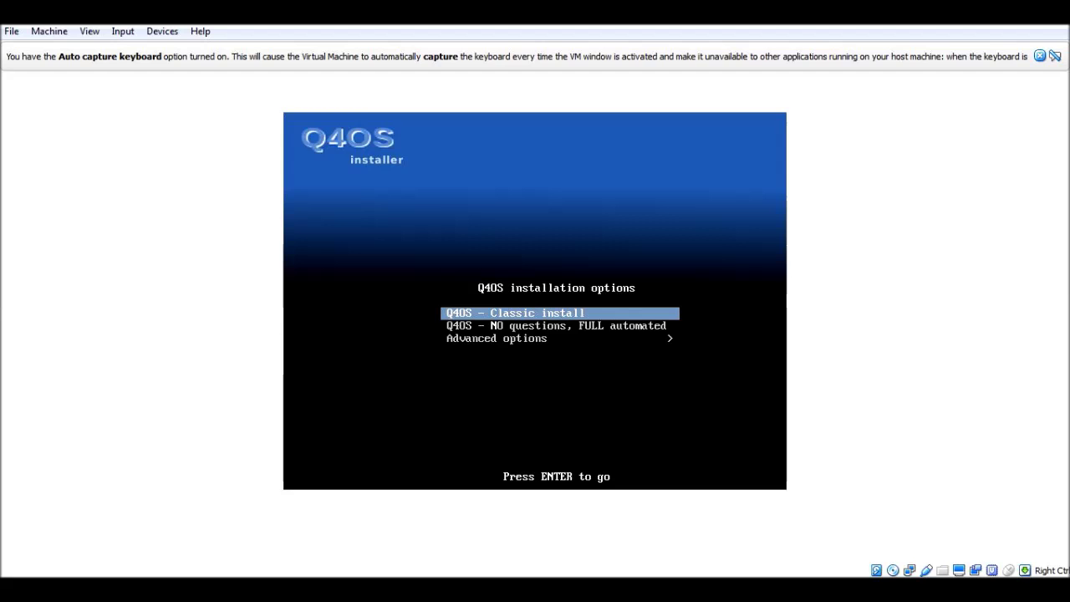
Step: Browse the boot menu's install options, then launch 'Q4OS - Classic install'
key("Down")
key("Up")
key("Down")
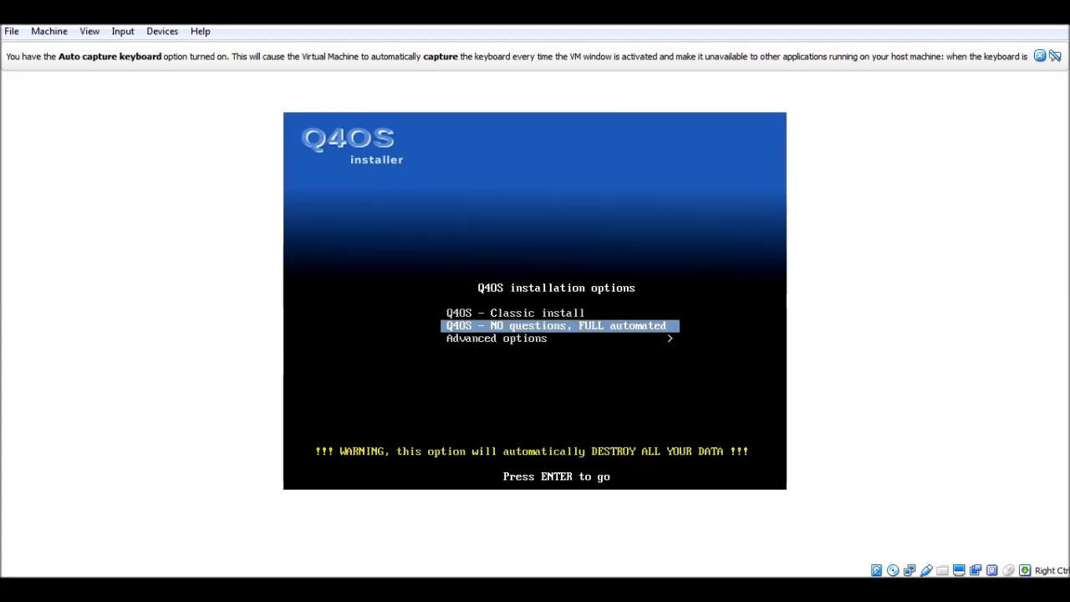
key("Up")
key("Down")
key("Down")
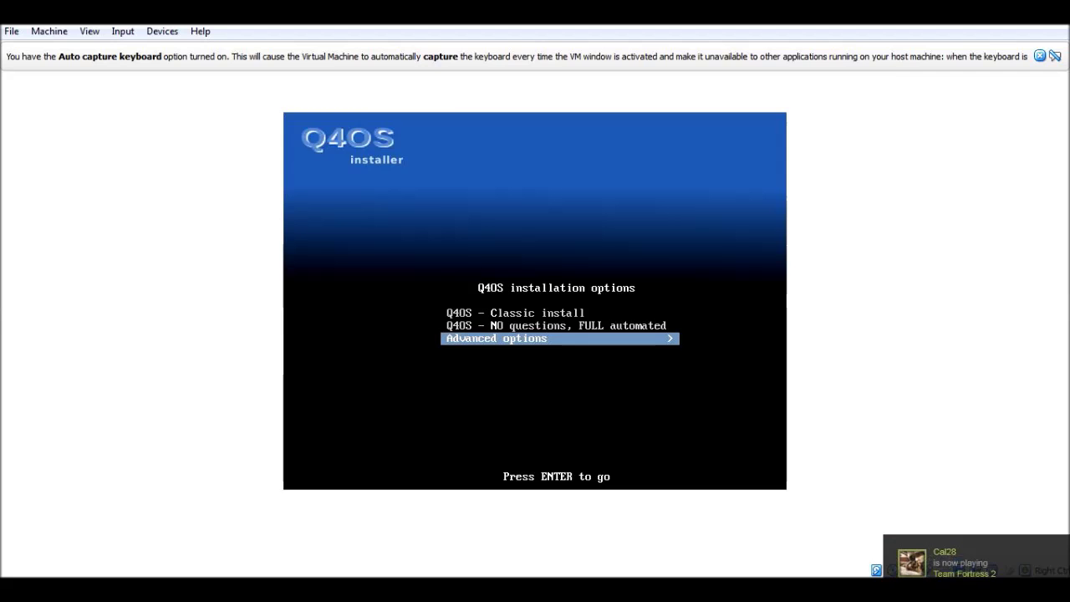
key("Up")
key("Up")
key("Down")
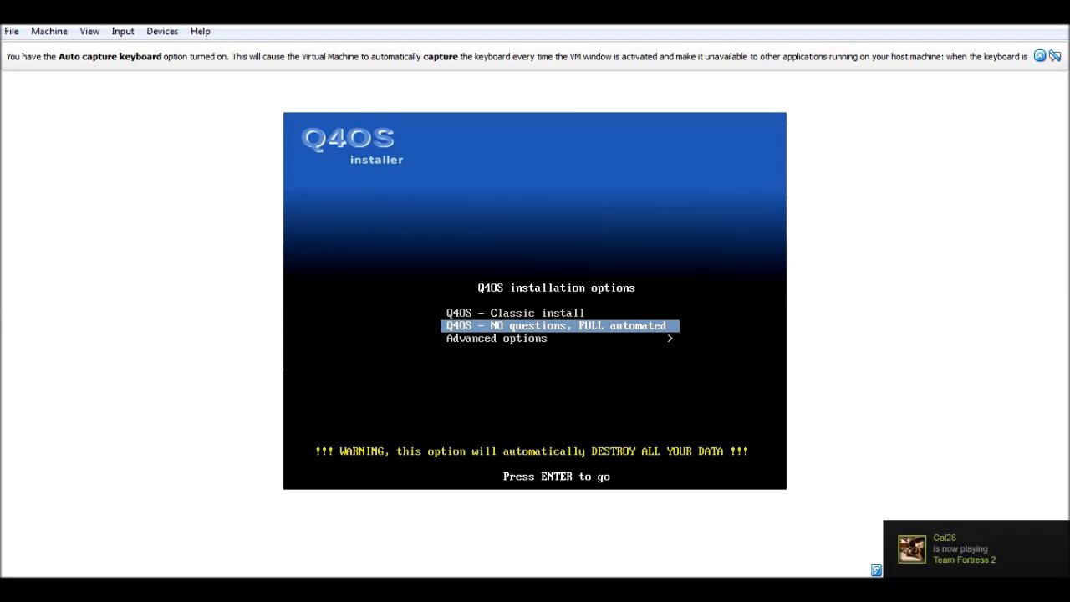
key("Down")
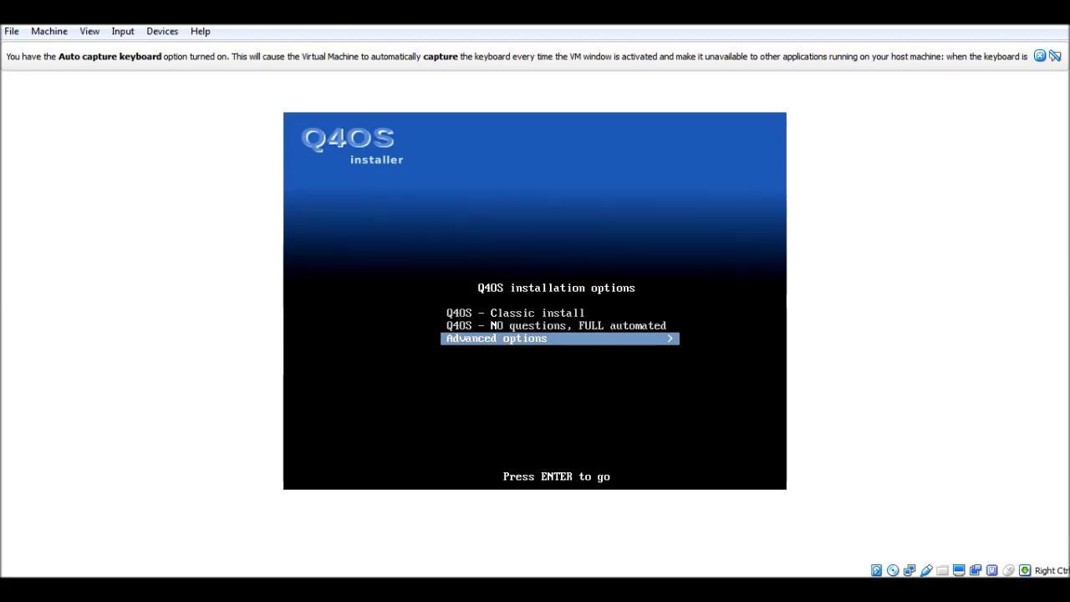
key("Up")
key("Up")
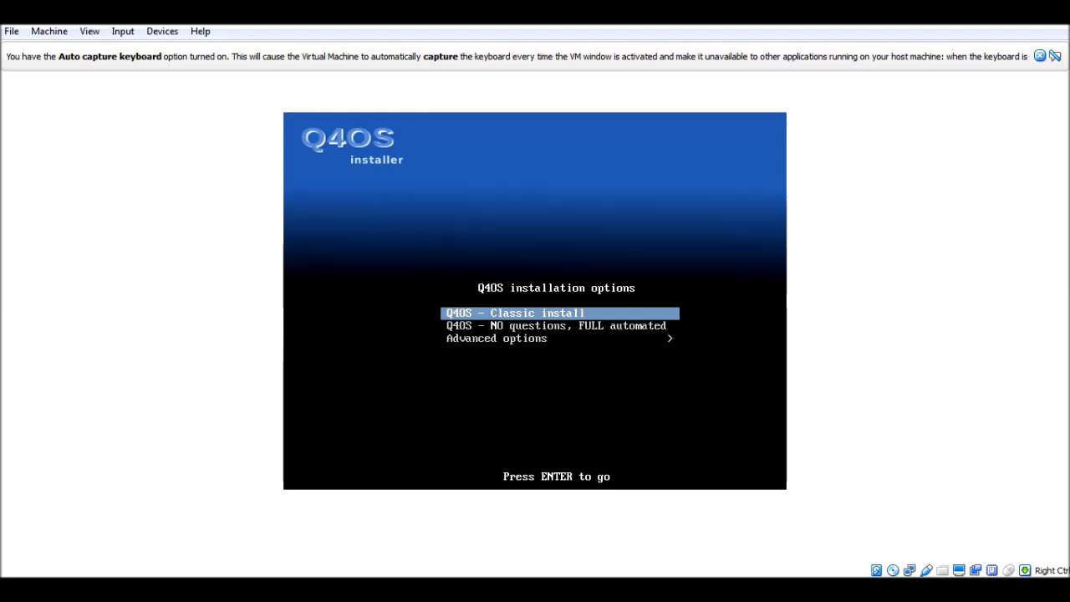
key("Return")
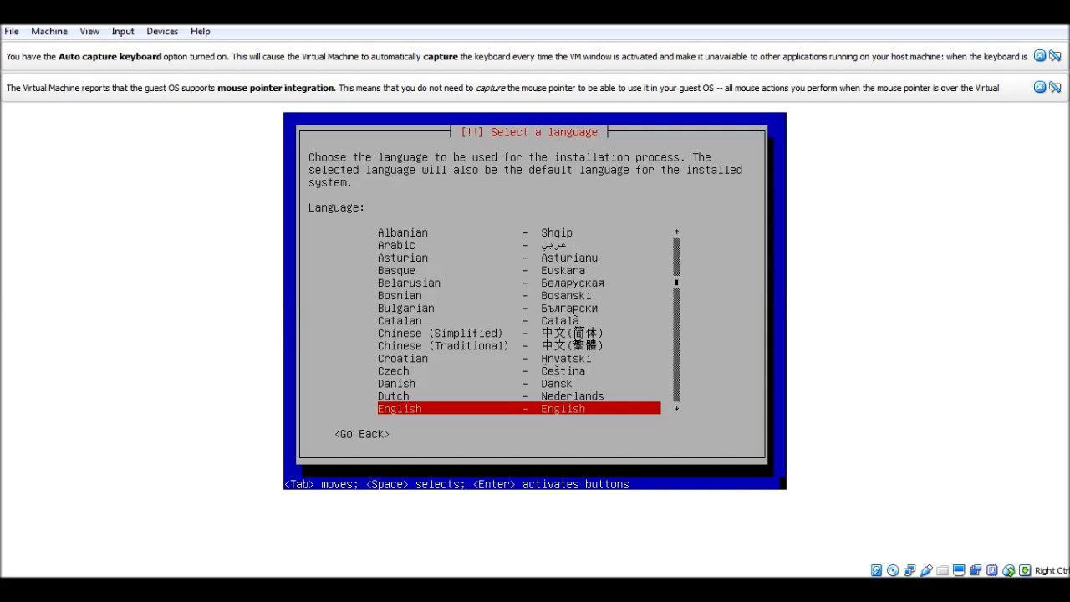
Step: Accept English as the installer language and pick United Kingdom as the location
key("Return")
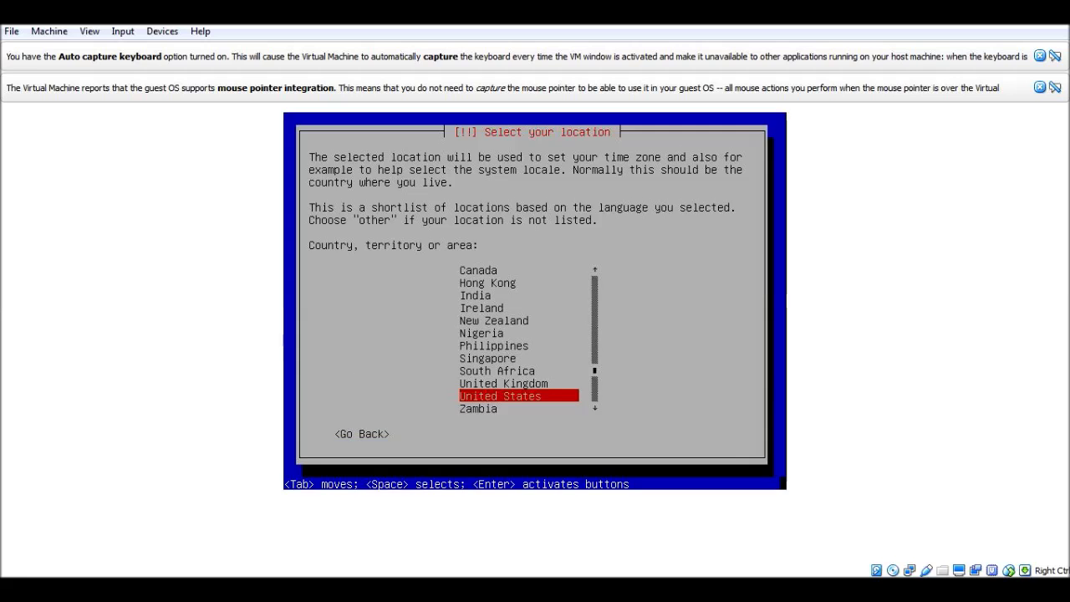
key("Up")
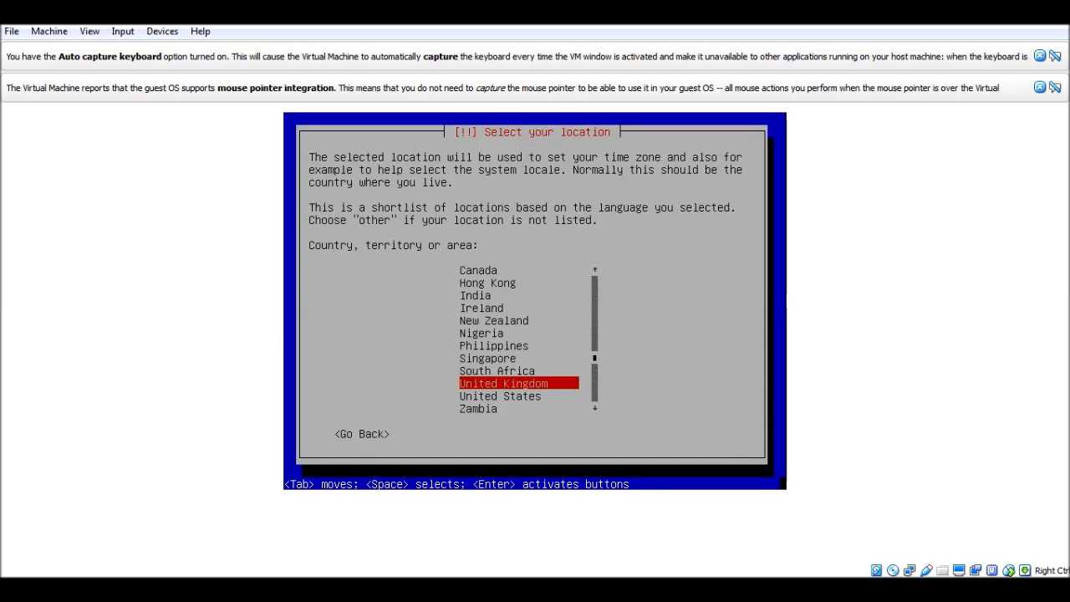
mouse_move(262, 588)
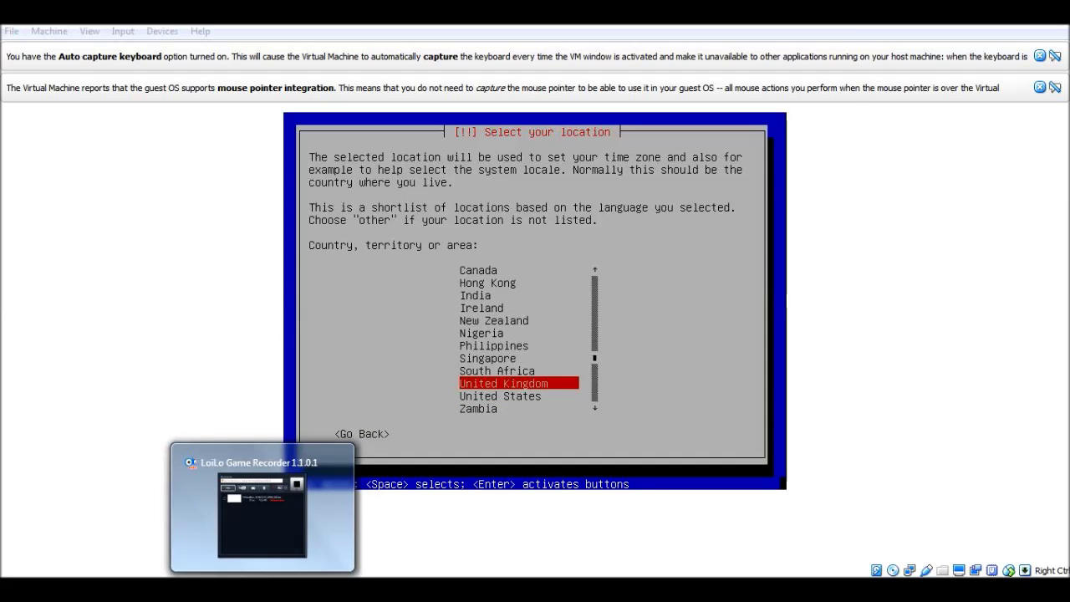
left_click(262, 588)
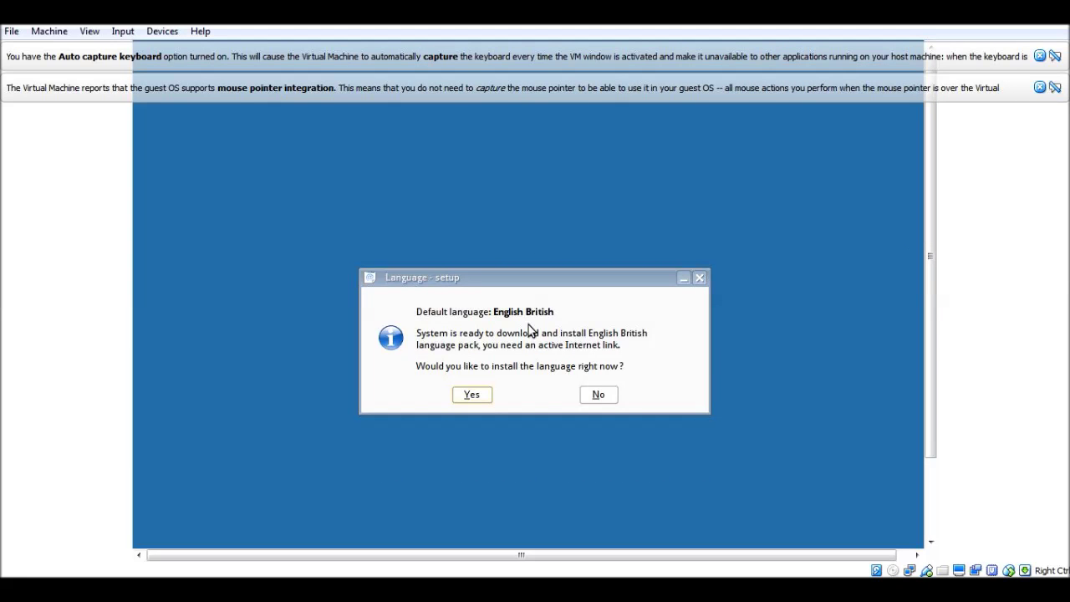
Step: Agree to the English British language pack and let it download and install
left_click(470, 396)
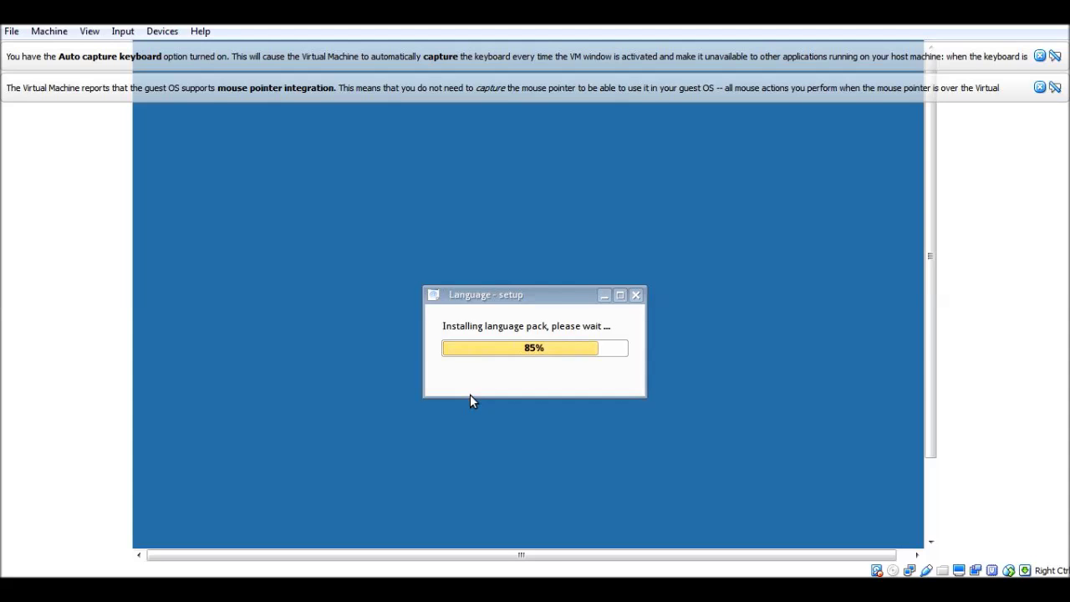
left_click_drag(465, 306, 479, 272)
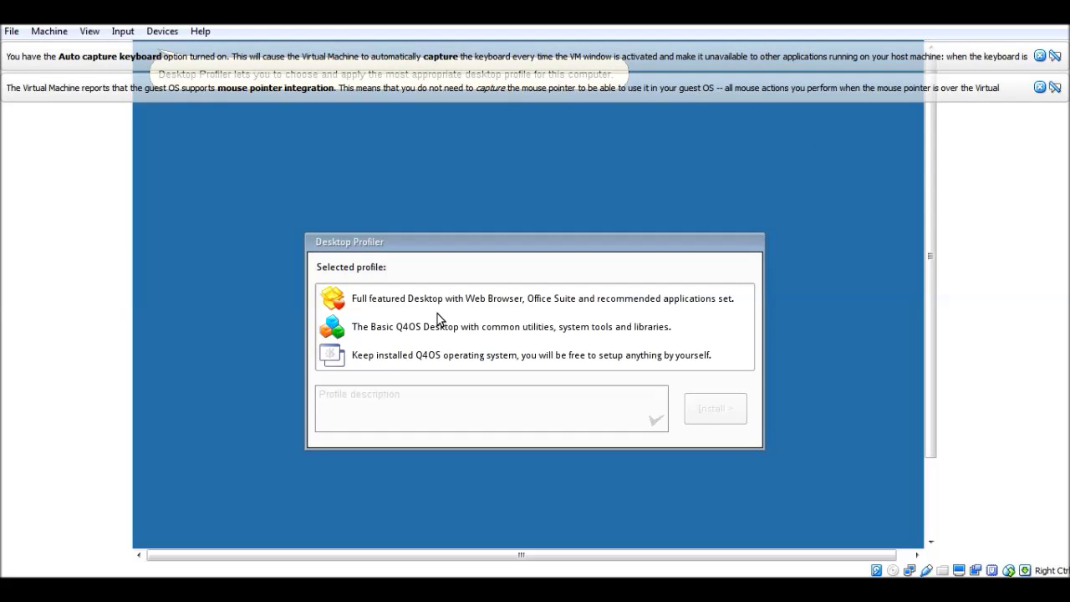
Step: Dismiss the full-featured profile's hardware warning and install the Basic Q4OS Desktop profile instead
left_click_drag(360, 245, 329, 218)
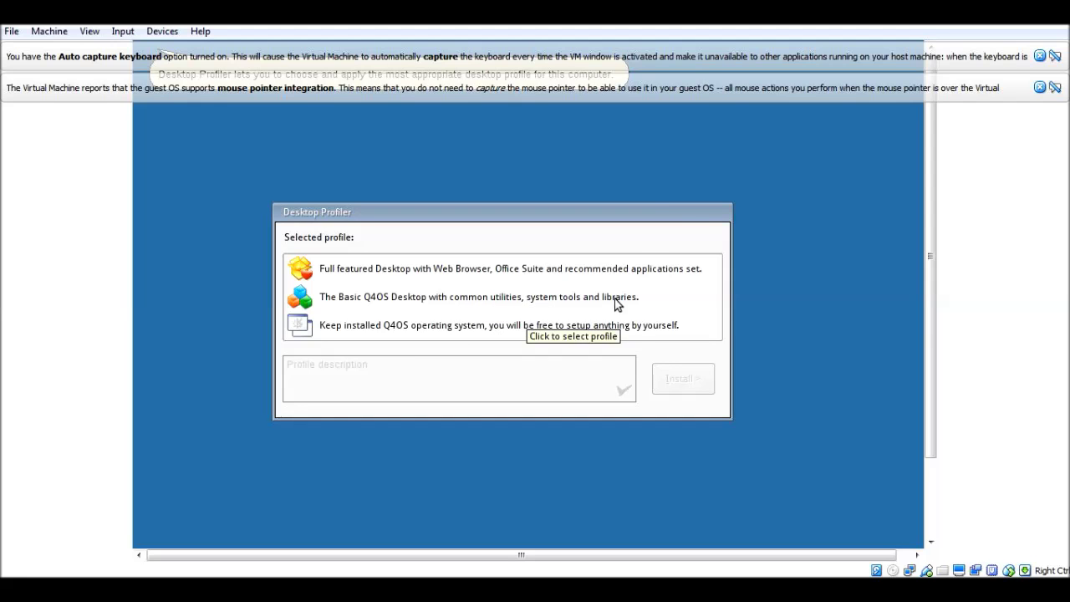
left_click(522, 269)
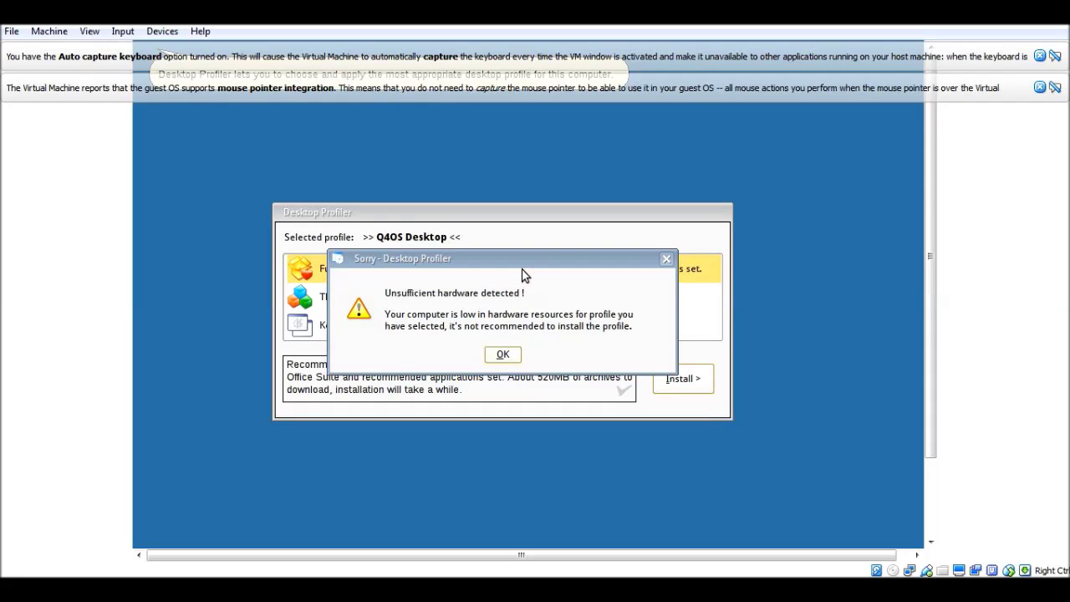
left_click(498, 357)
left_click(395, 297)
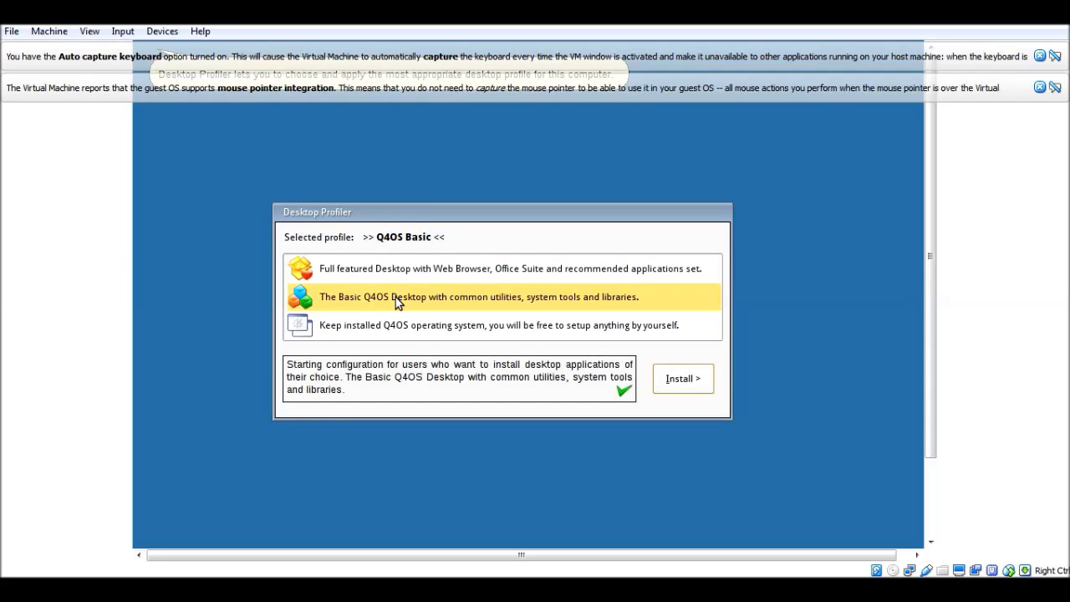
left_click(679, 378)
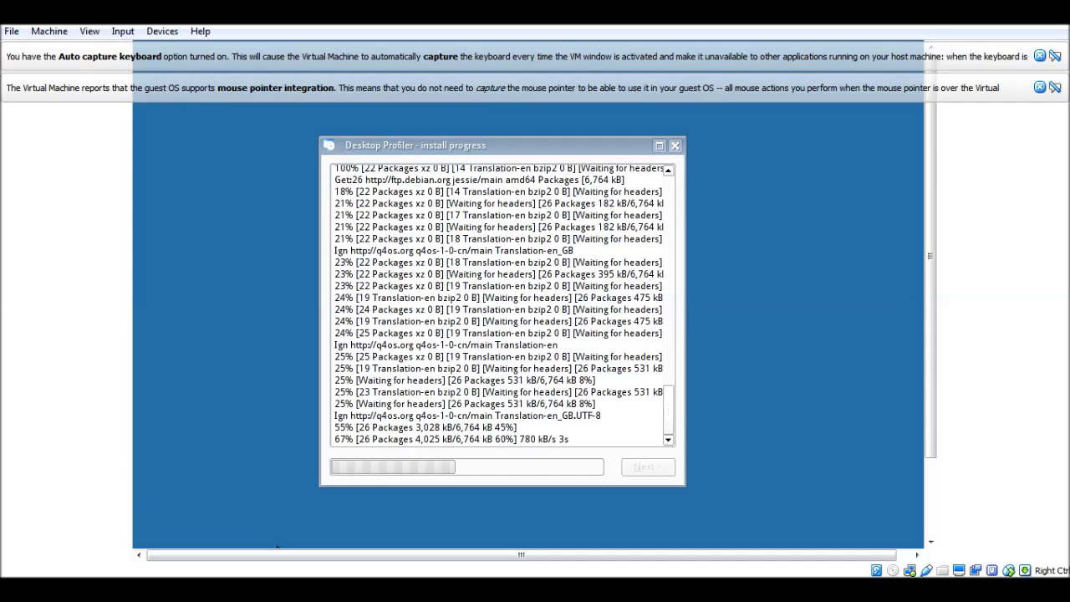
Step: Finish the Basic Q4OS Desktop profile installation once it completes
left_click(262, 514)
key("F6")
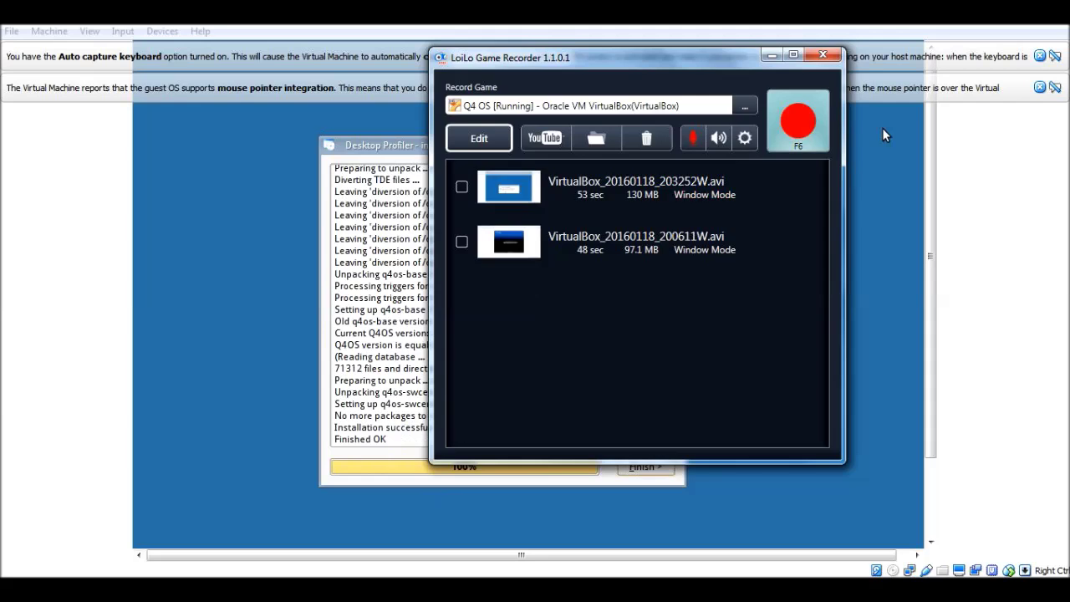
key("F6")
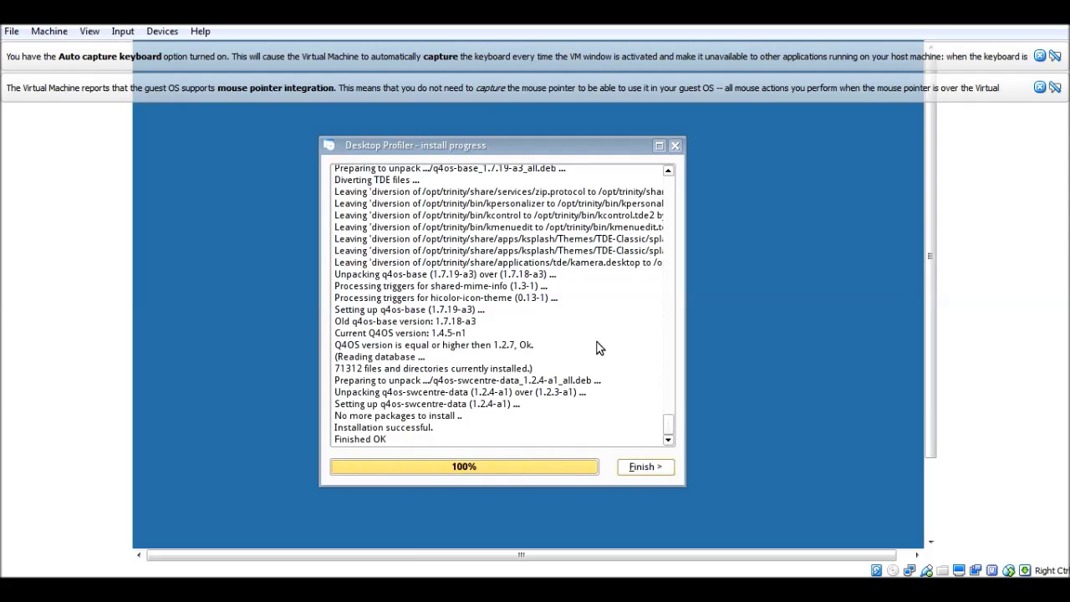
left_click(640, 466)
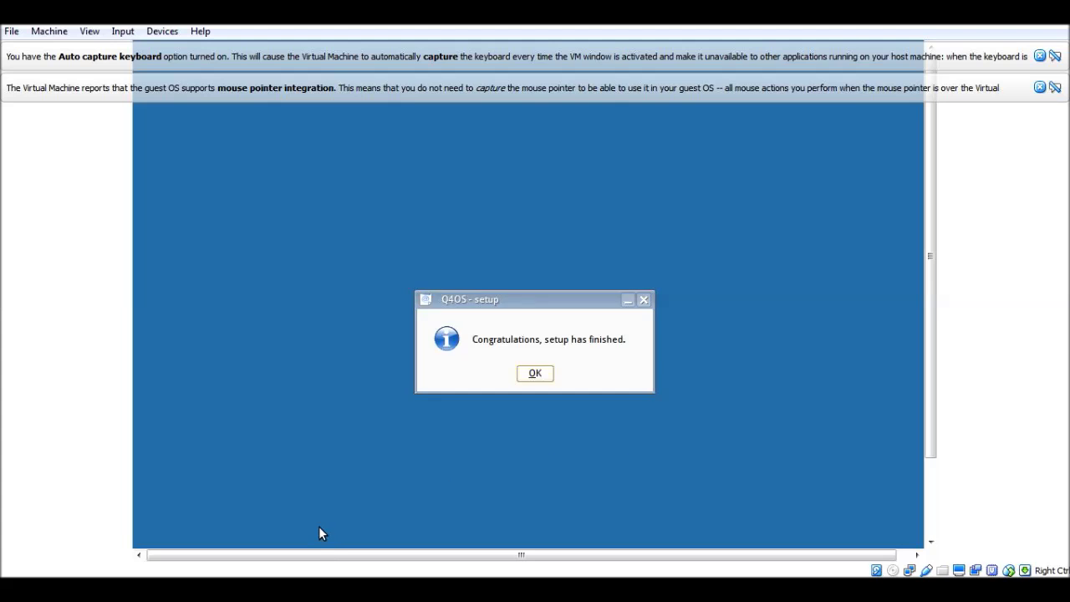
key("F6")
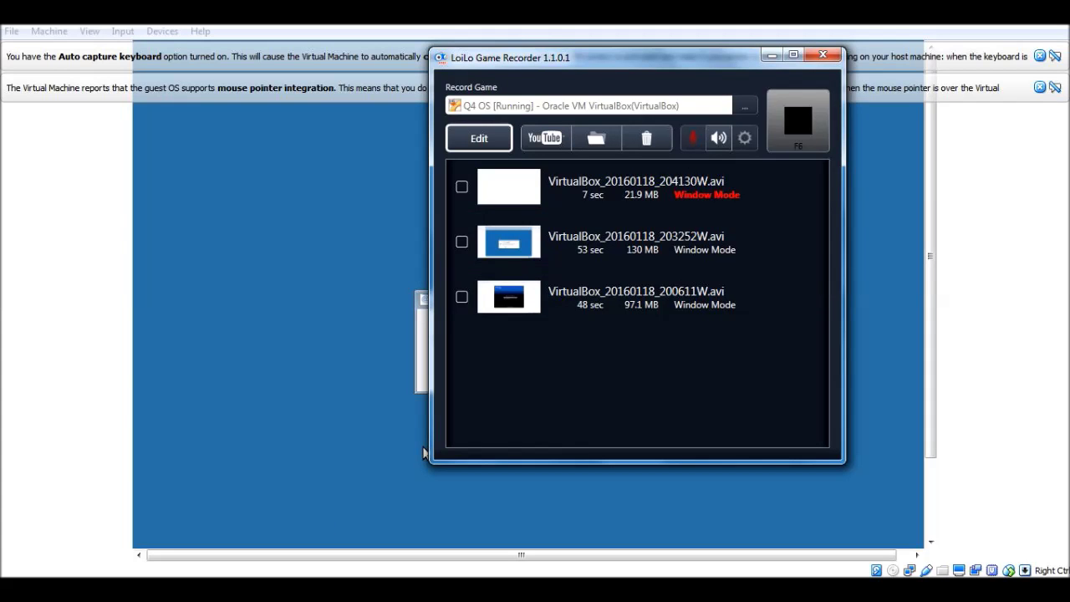
key("F6")
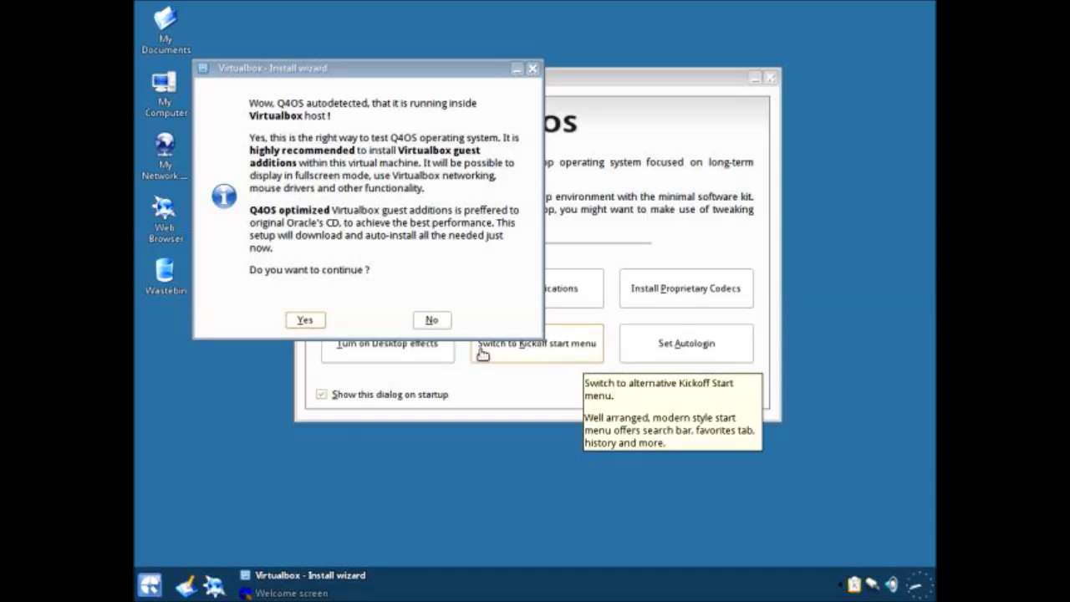
Step: Start the Guest Additions installation, minimize its wizard, and move the Welcome window left
left_click(305, 320)
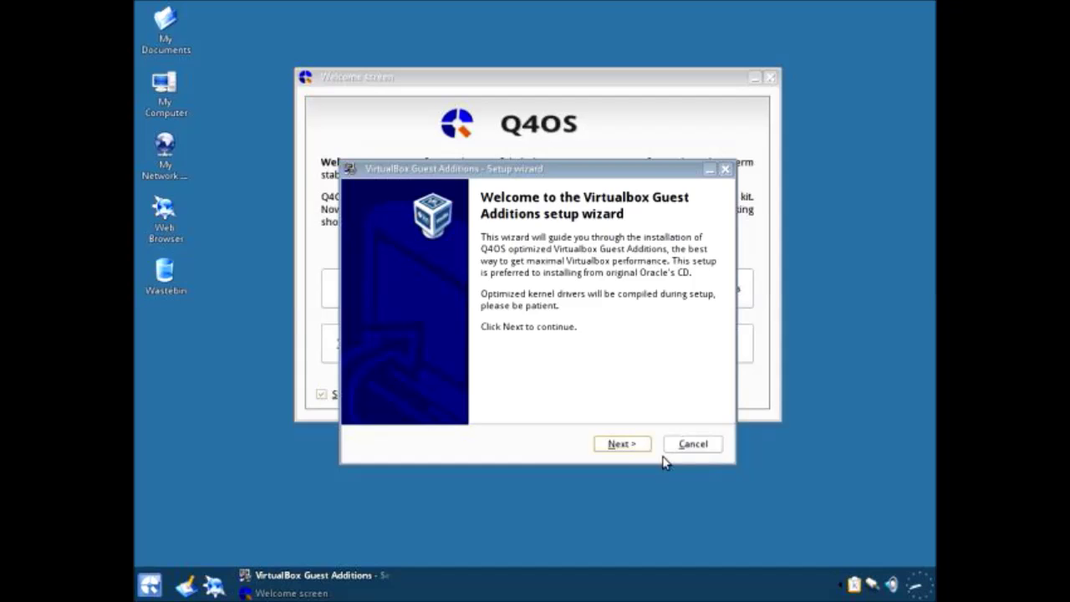
left_click(622, 445)
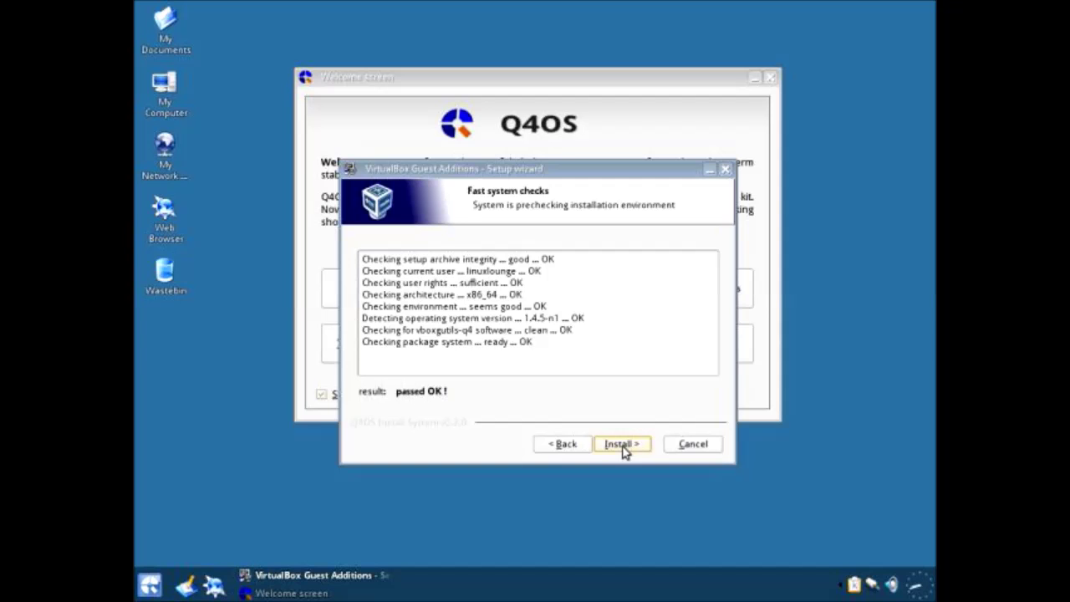
left_click(621, 445)
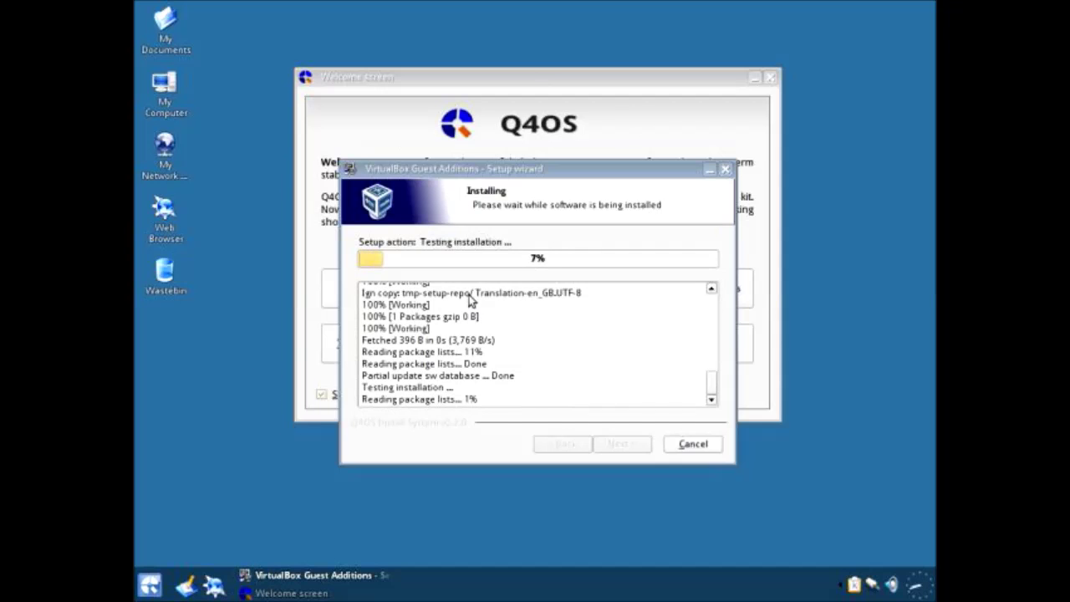
left_click(708, 171)
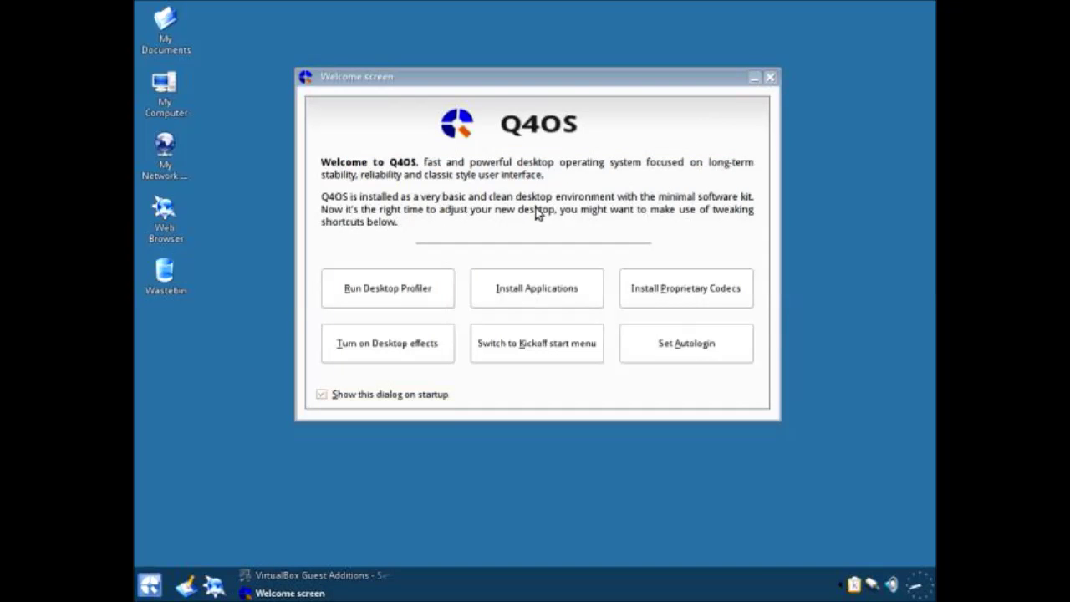
left_click_drag(540, 79, 518, 106)
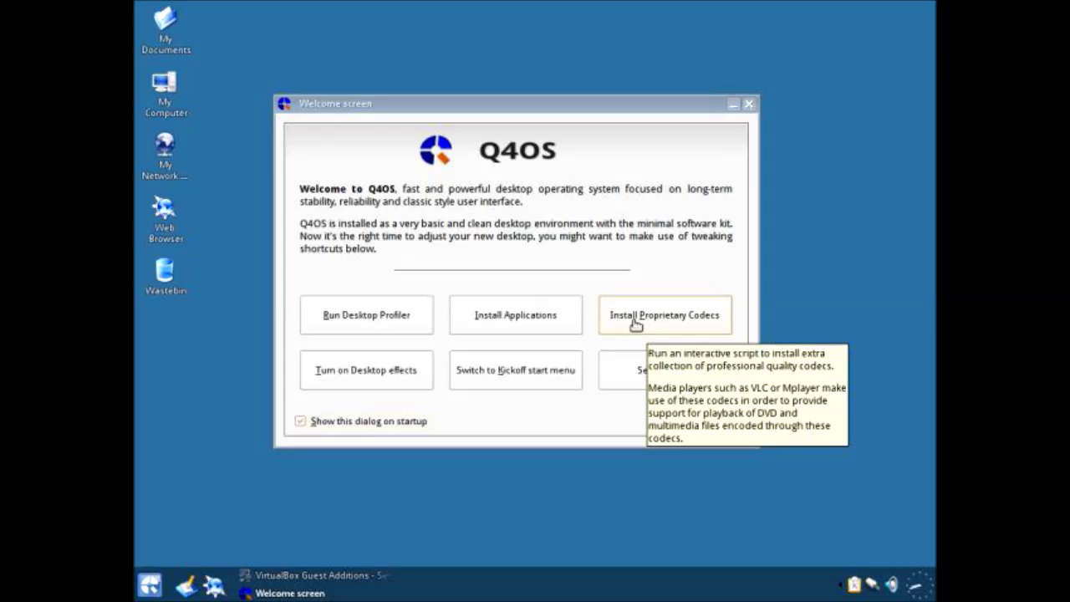
Step: Dismiss the Virtualbox-installation notices and raise the Guest Additions wizard, now at 67%
left_click(559, 314)
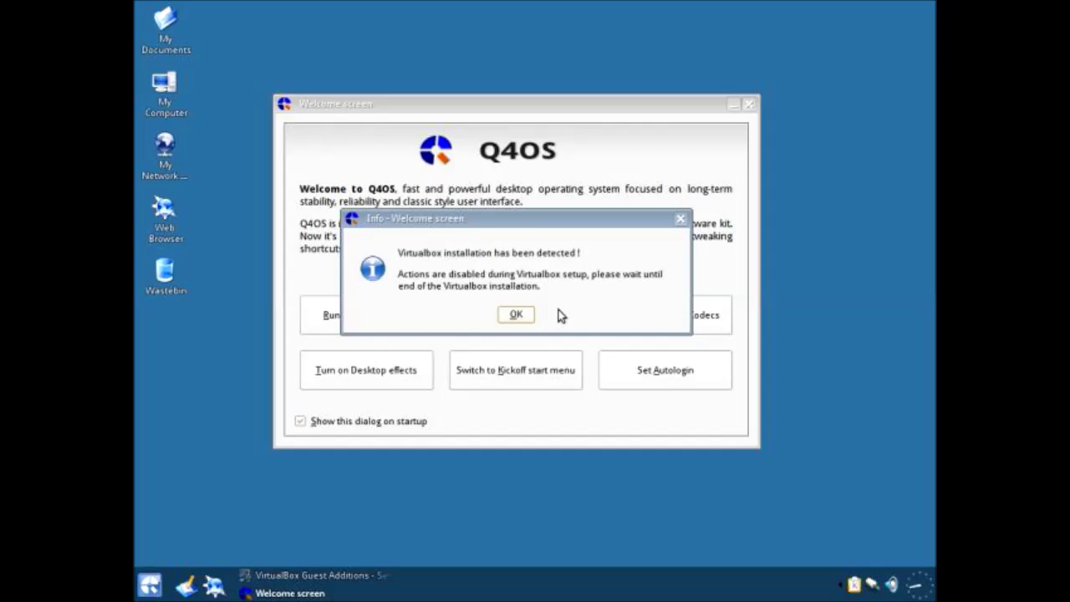
left_click(515, 316)
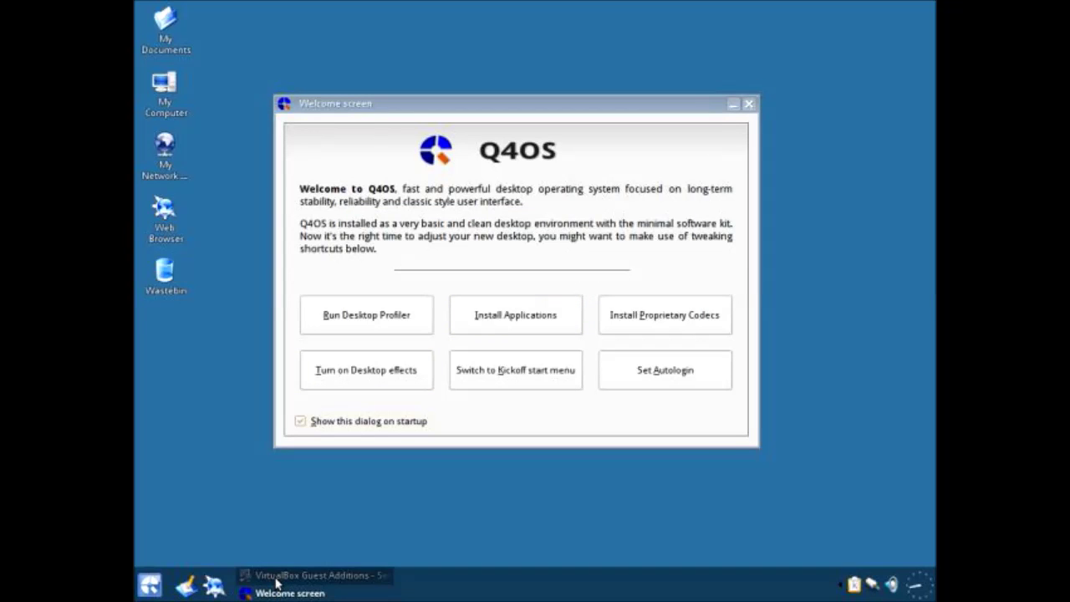
left_click(284, 577)
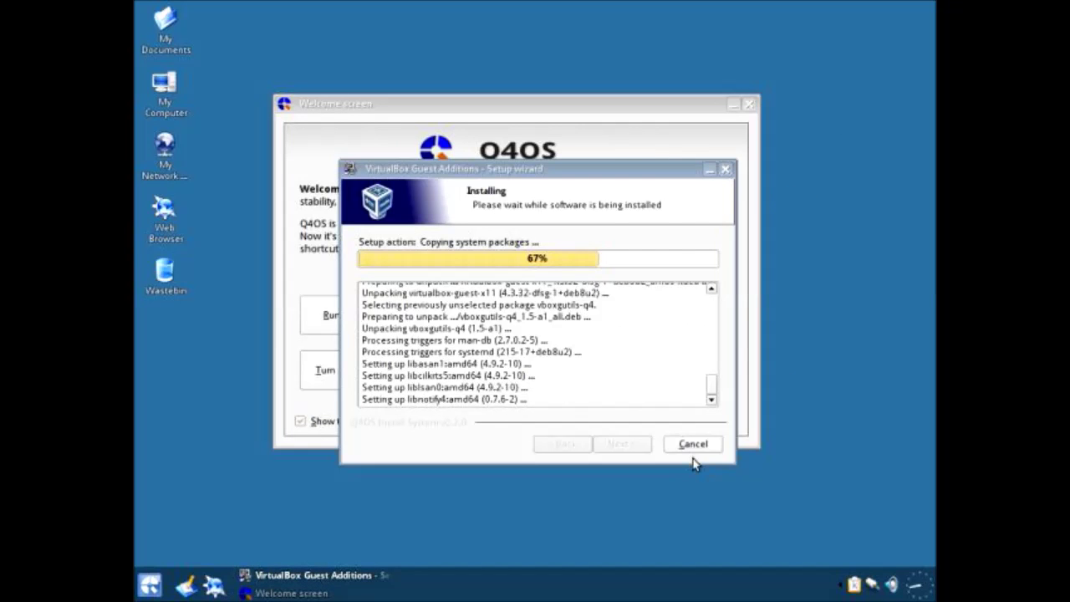
left_click(191, 398)
Step: Open the desktop background settings and apply the Another View wallpaper
right_click(192, 391)
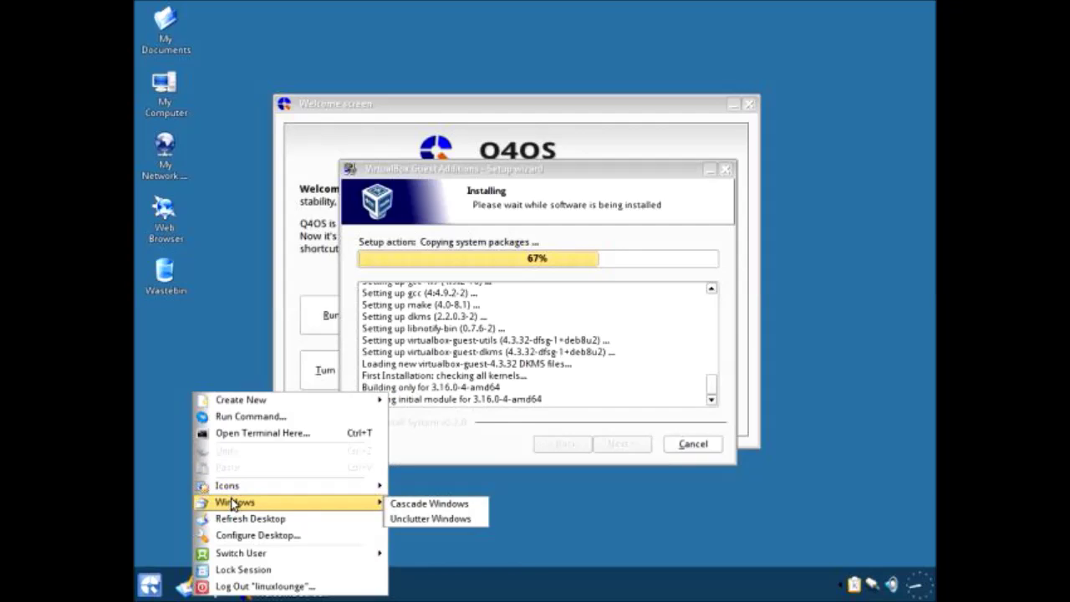
left_click(252, 536)
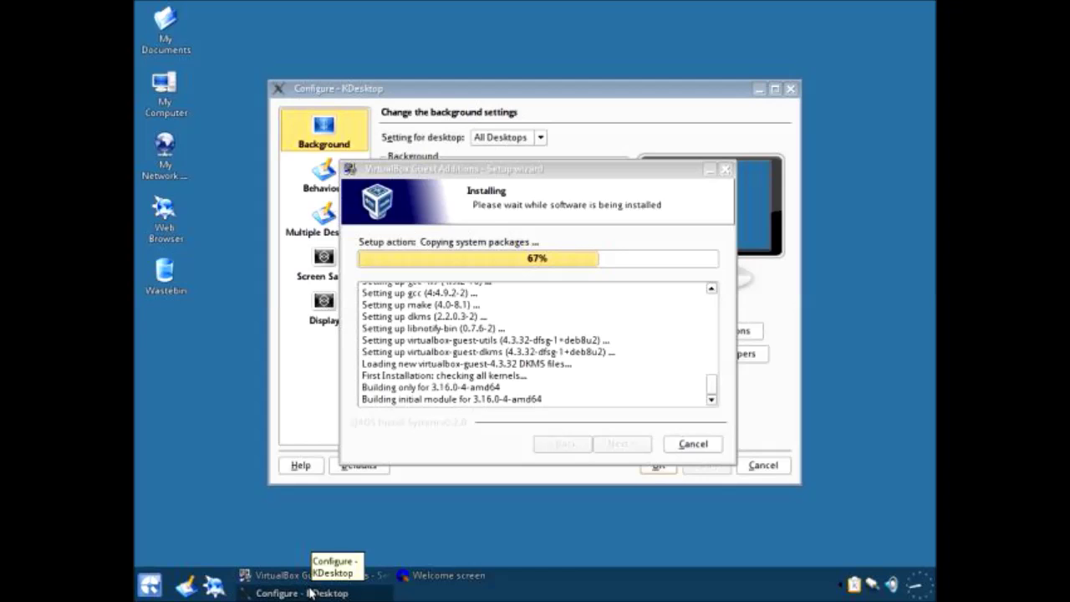
left_click_drag(361, 179, 560, 189)
left_click_drag(382, 93, 283, 51)
left_click(384, 155)
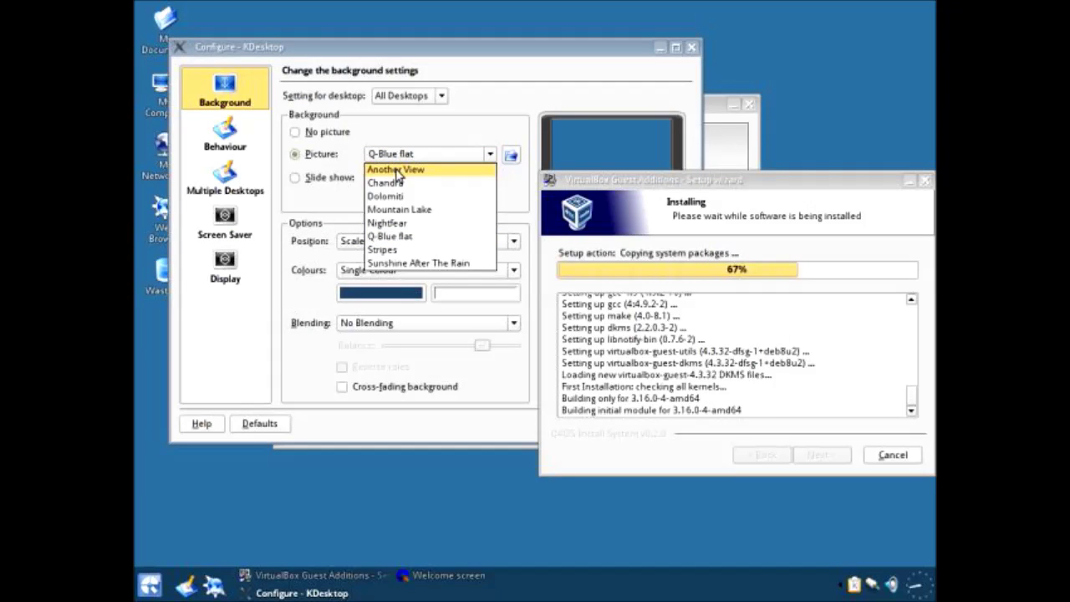
left_click(398, 170)
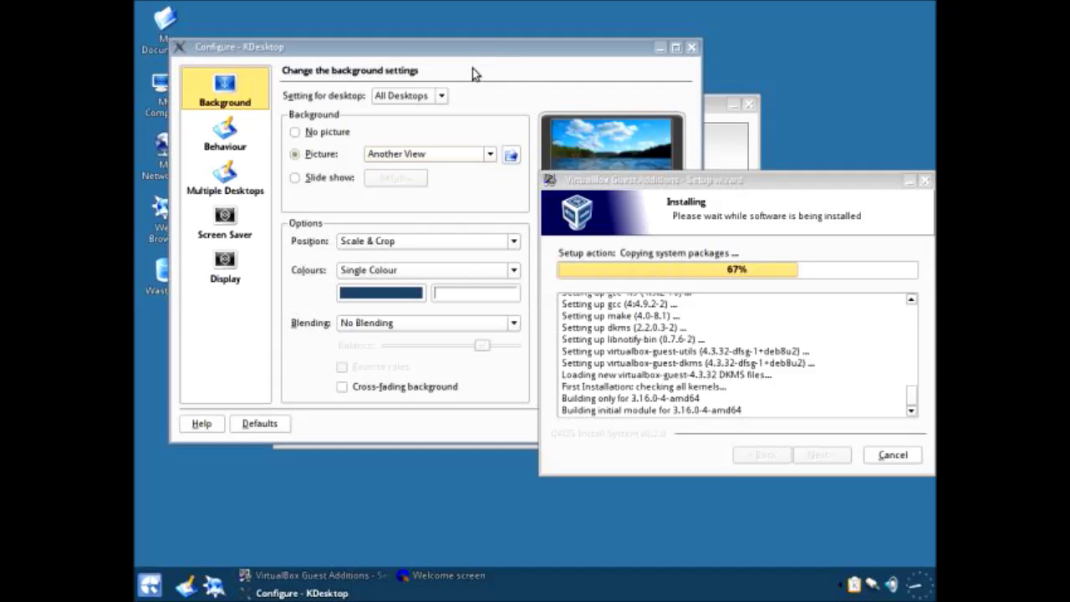
left_click(907, 181)
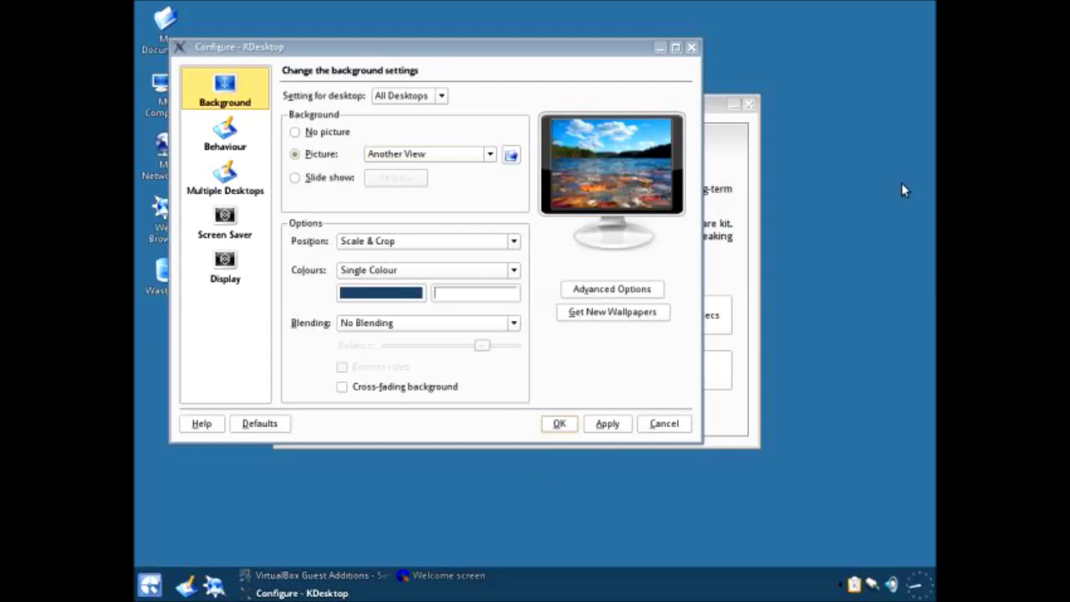
left_click(732, 104)
left_click(625, 422)
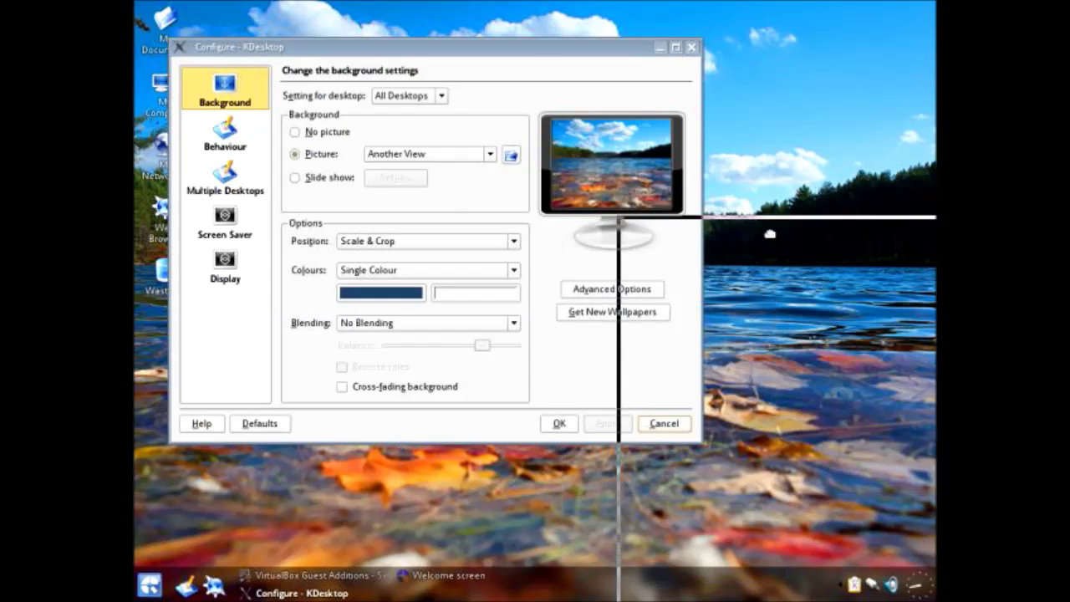
left_click_drag(316, 52, 445, 46)
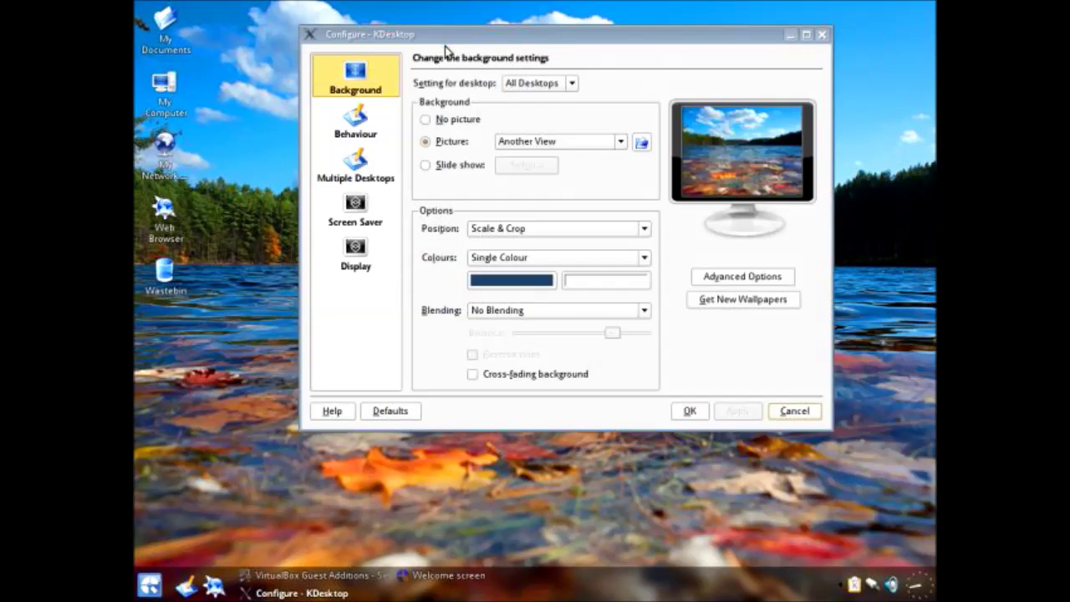
Step: Try the Chandra, Dolomiti and Mountain Lake wallpapers in turn
left_click(511, 141)
left_click(518, 170)
left_click(733, 411)
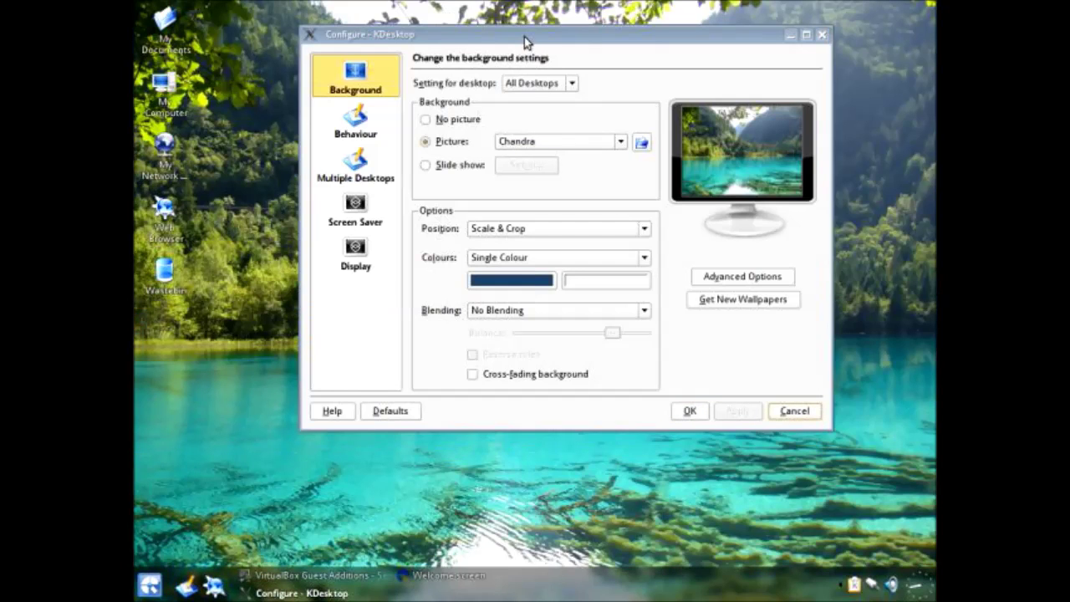
left_click_drag(524, 37, 569, 142)
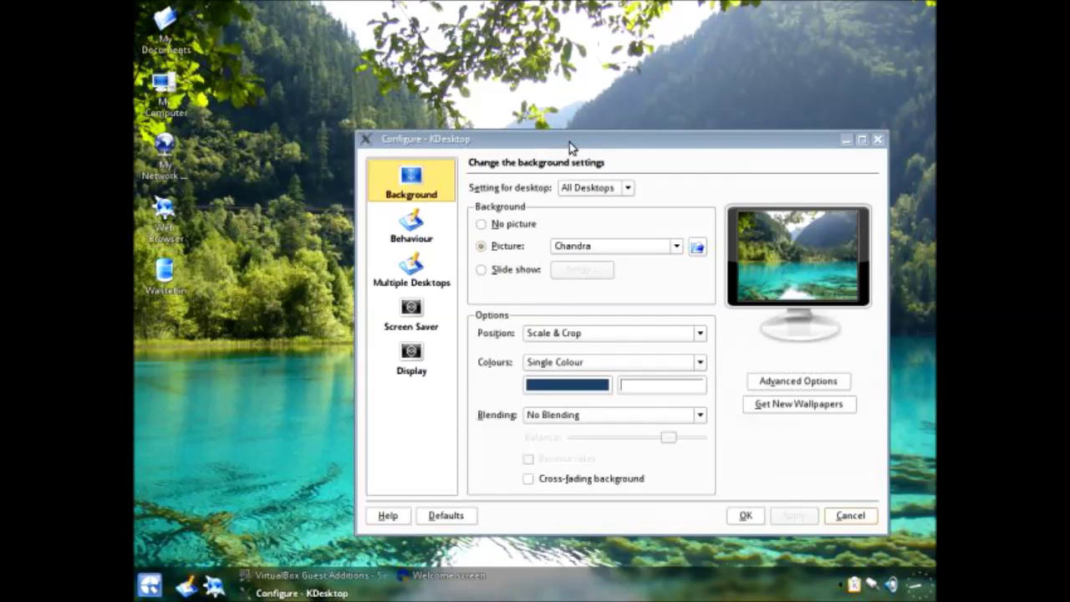
left_click(573, 245)
left_click(564, 293)
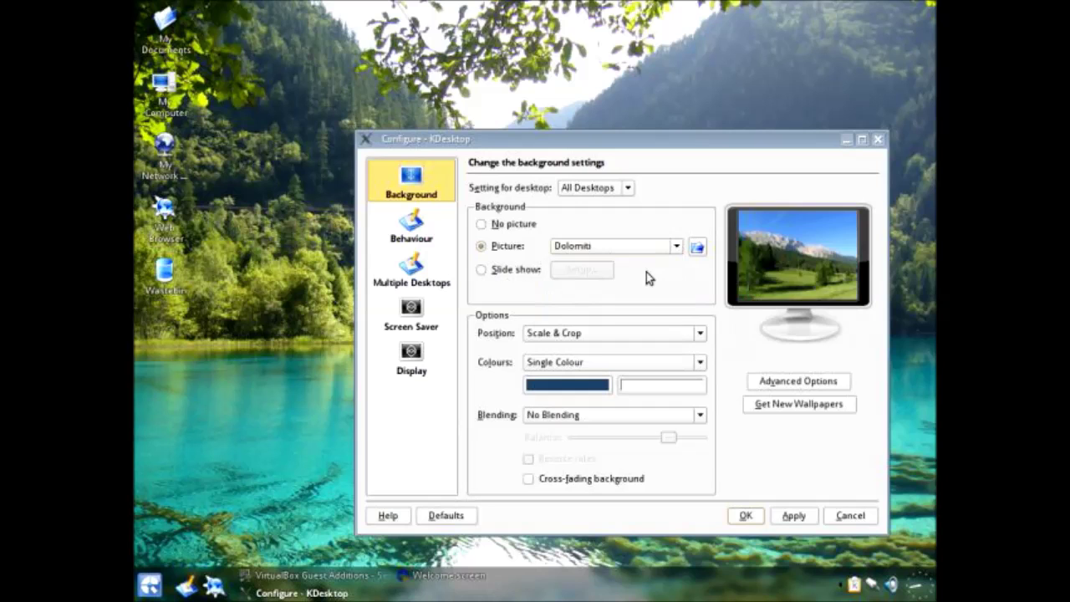
left_click(790, 519)
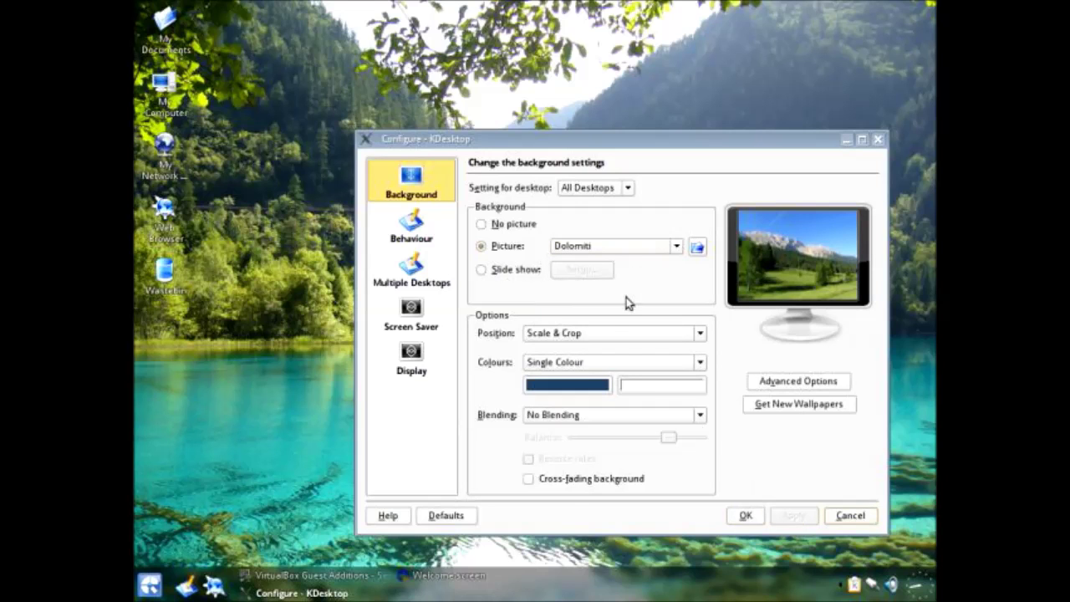
left_click(595, 249)
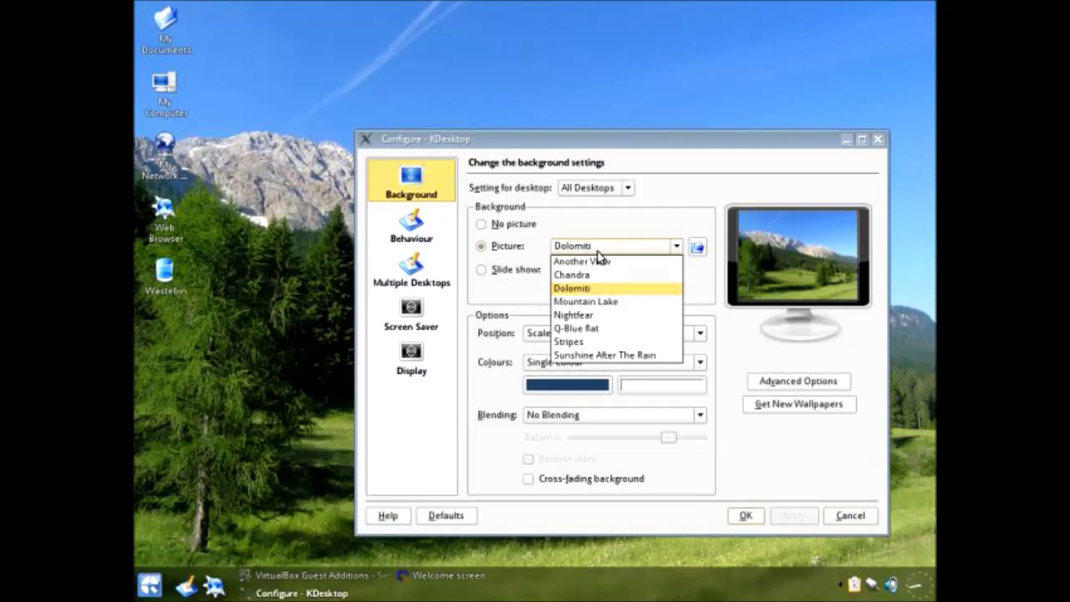
left_click(587, 302)
left_click(792, 518)
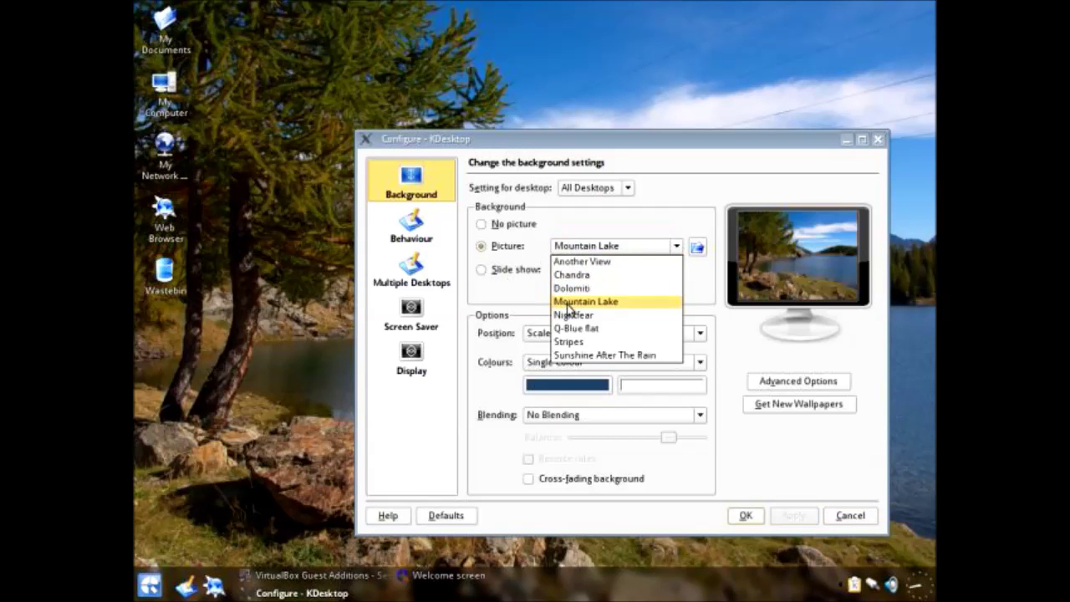
Step: Apply Sunshine After The Rain as the final wallpaper and close the desktop settings
left_click(572, 315)
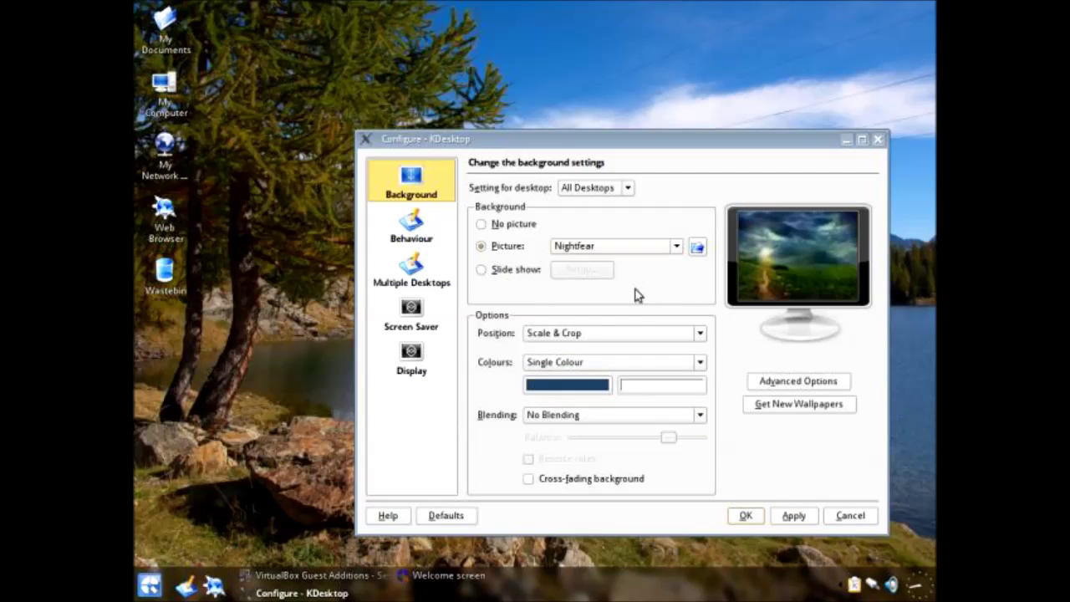
left_click(600, 249)
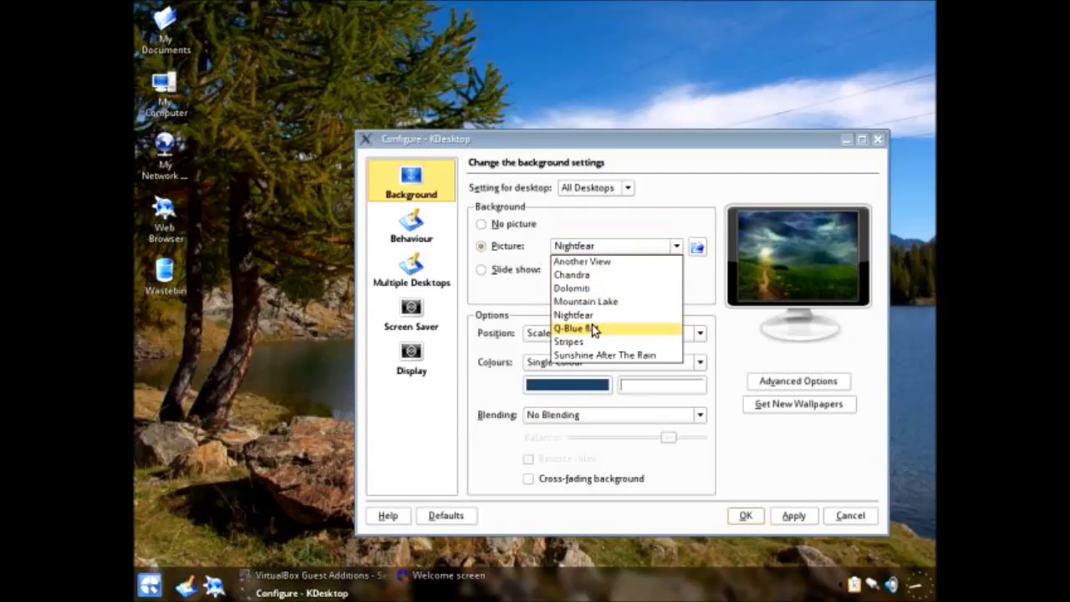
left_click(595, 355)
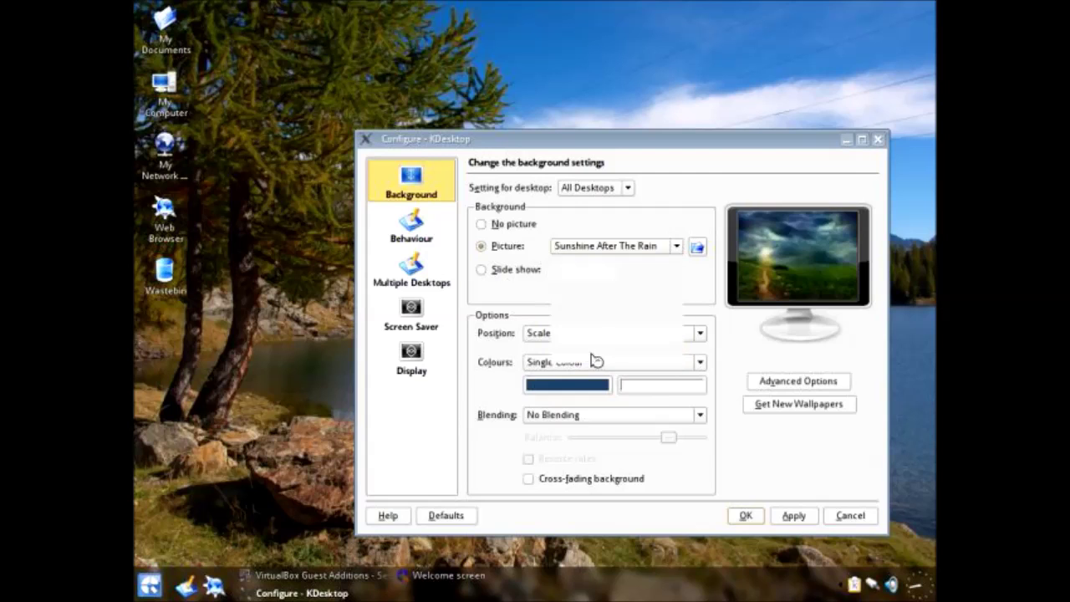
left_click(793, 515)
left_click(875, 138)
left_click_drag(449, 70, 534, 236)
left_click(276, 577)
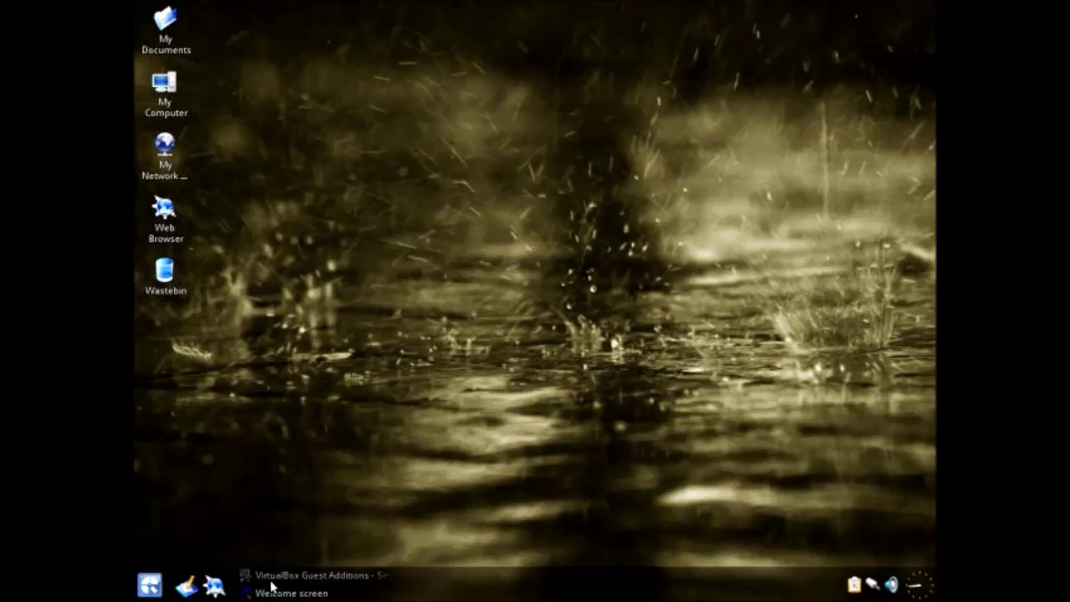
Step: Launch Control Centre from the start menu's Settings submenu
left_click(147, 583)
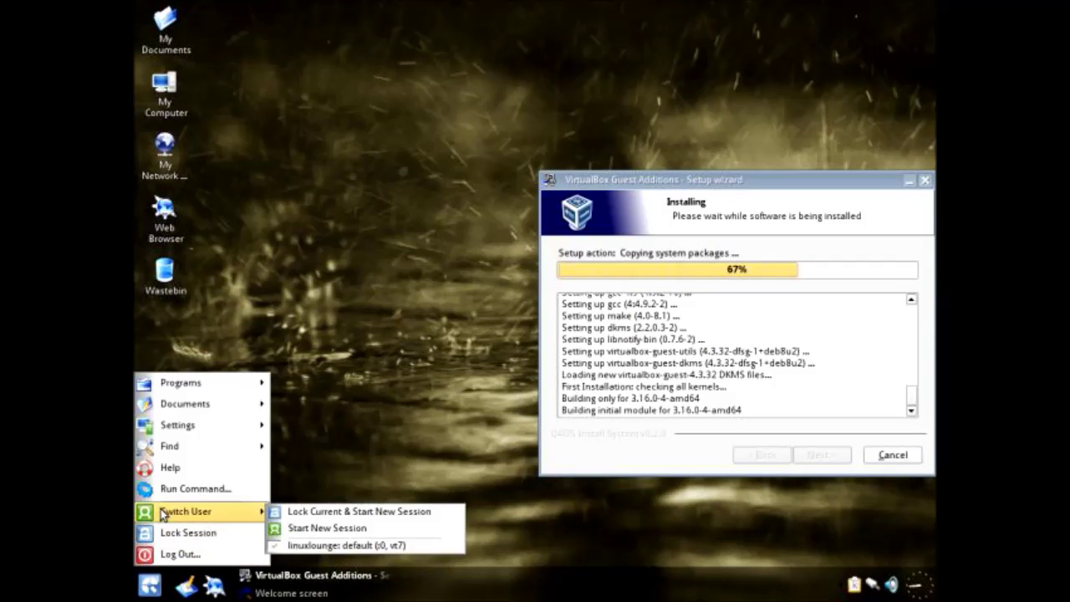
left_click(239, 276)
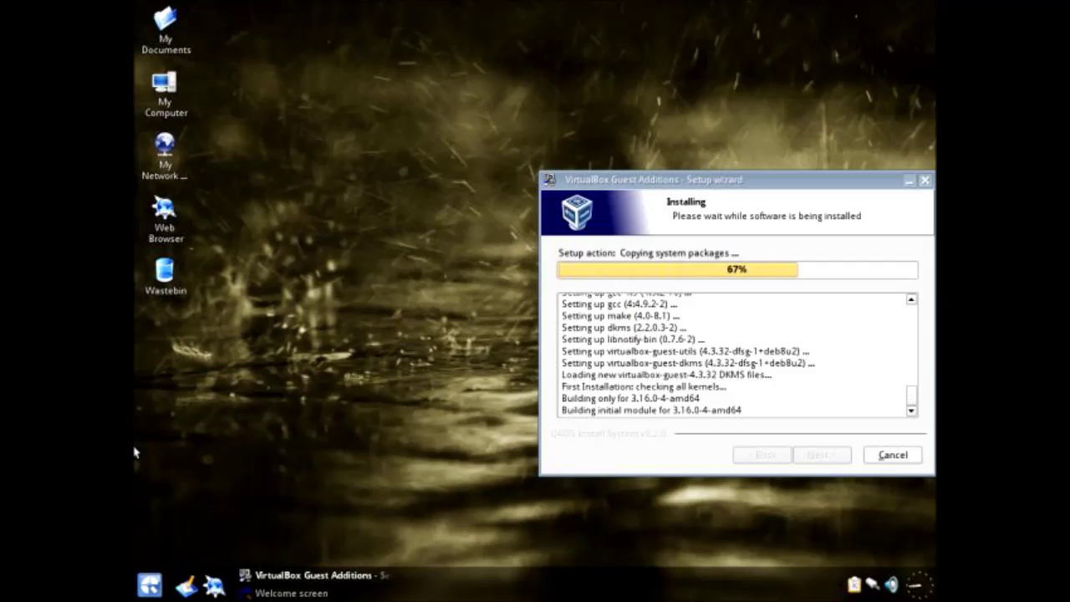
left_click(145, 579)
mouse_move(147, 404)
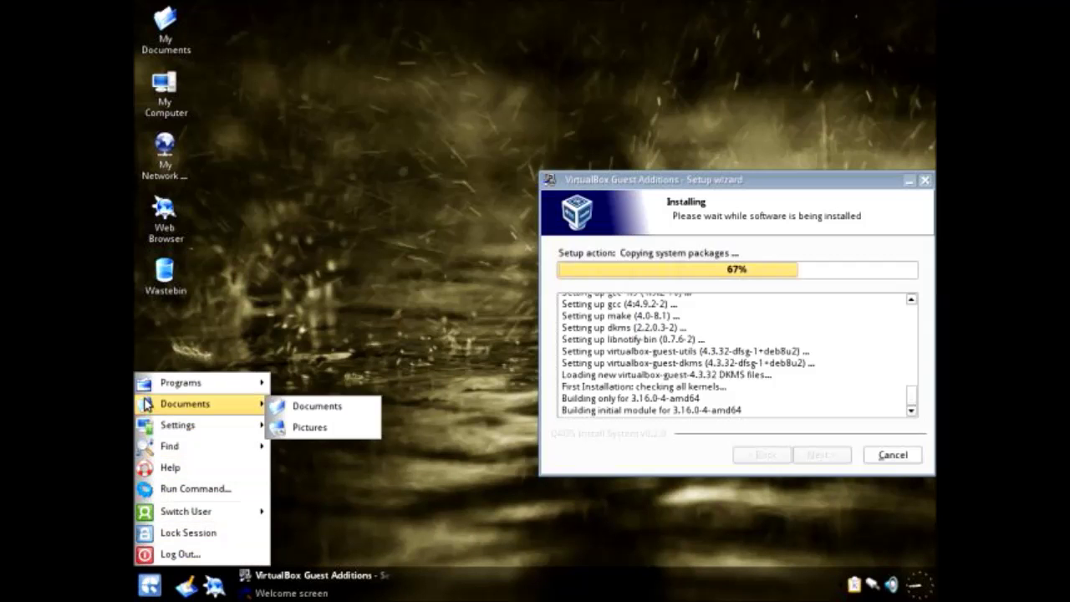
mouse_move(142, 384)
mouse_move(286, 387)
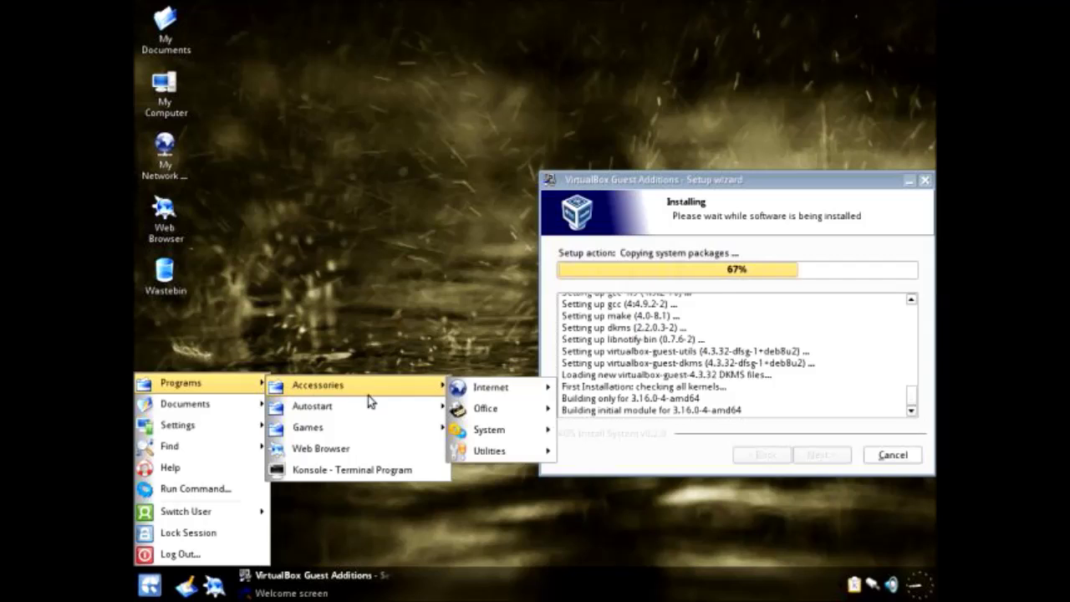
mouse_move(478, 387)
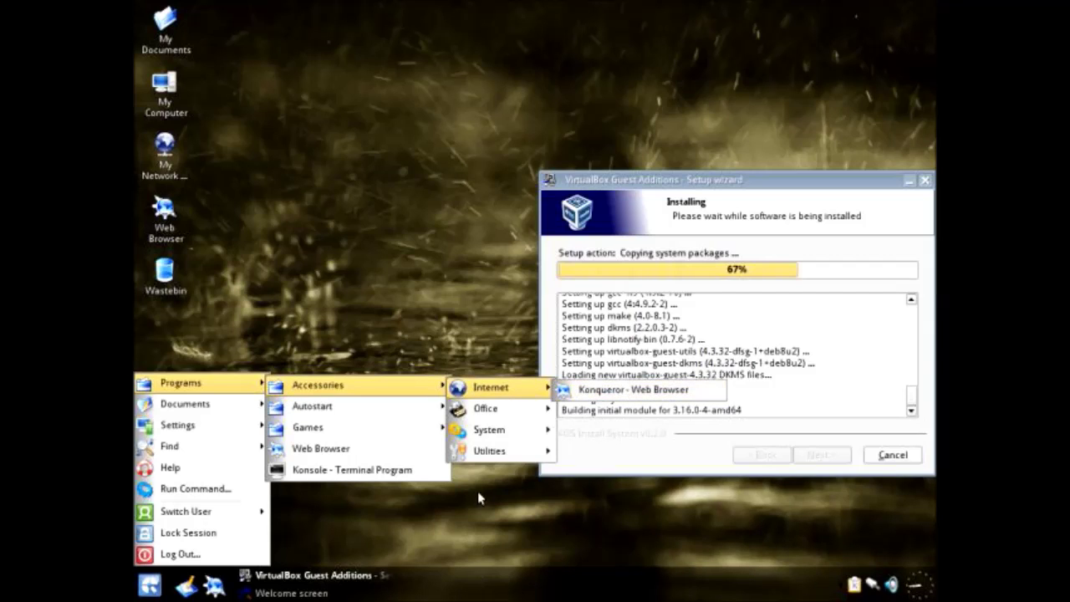
mouse_move(472, 409)
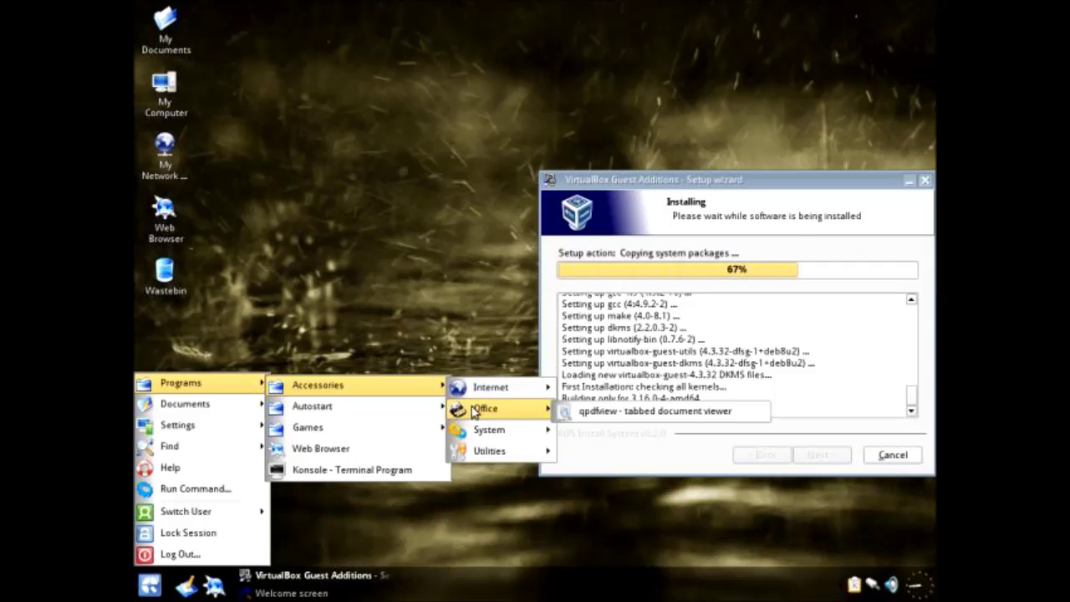
mouse_move(481, 430)
mouse_move(690, 219)
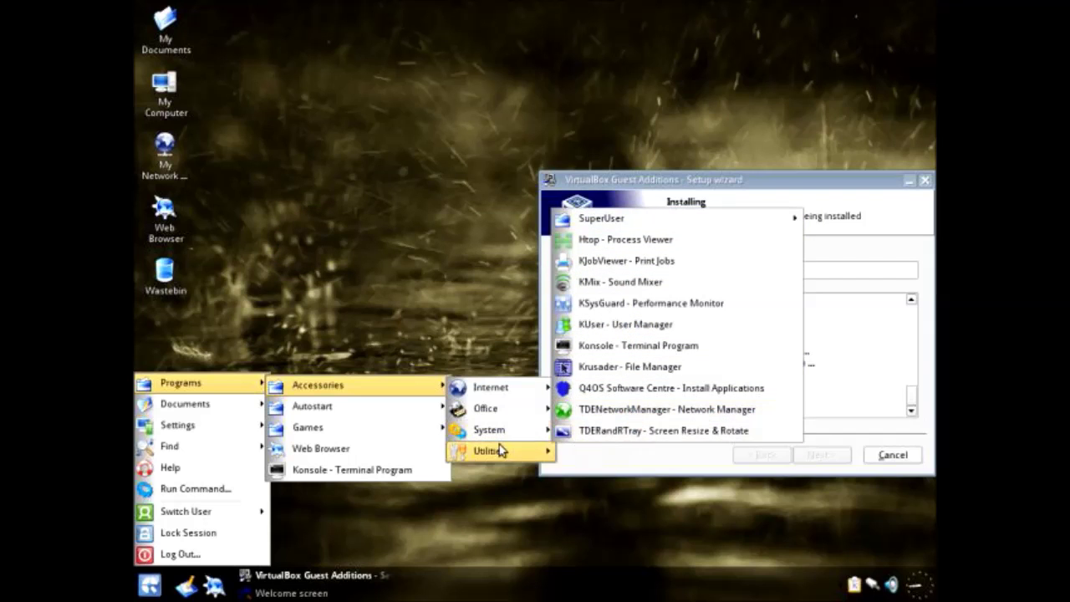
mouse_move(499, 447)
mouse_move(593, 458)
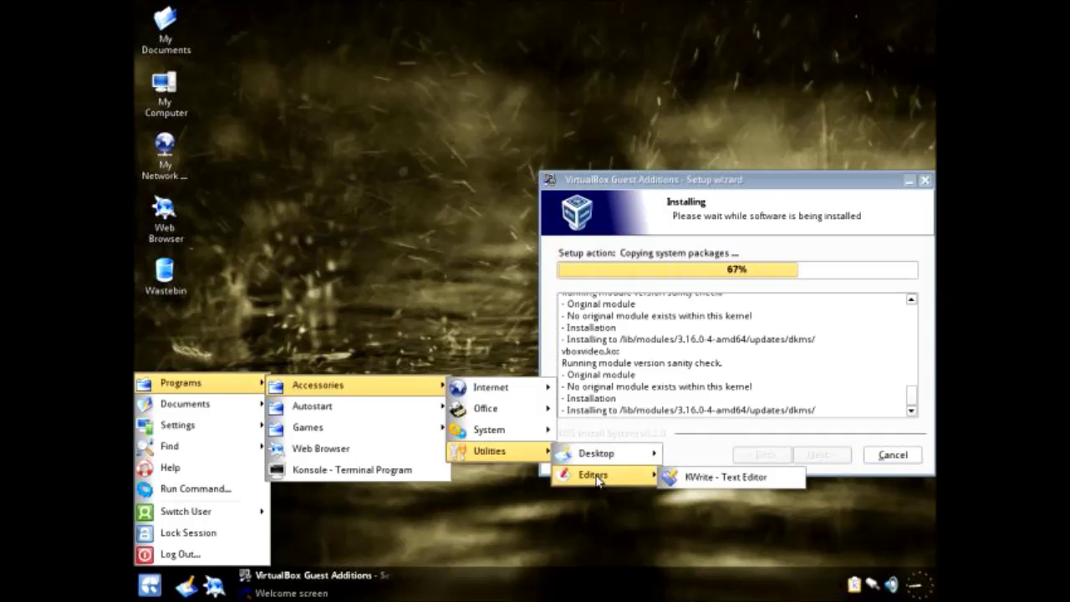
mouse_move(368, 400)
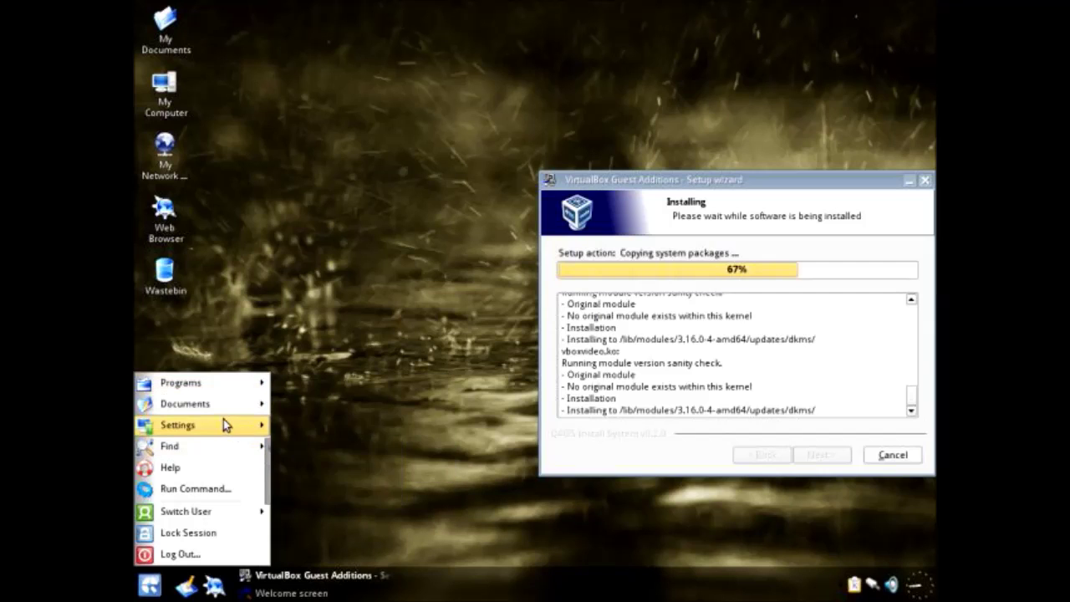
mouse_move(223, 424)
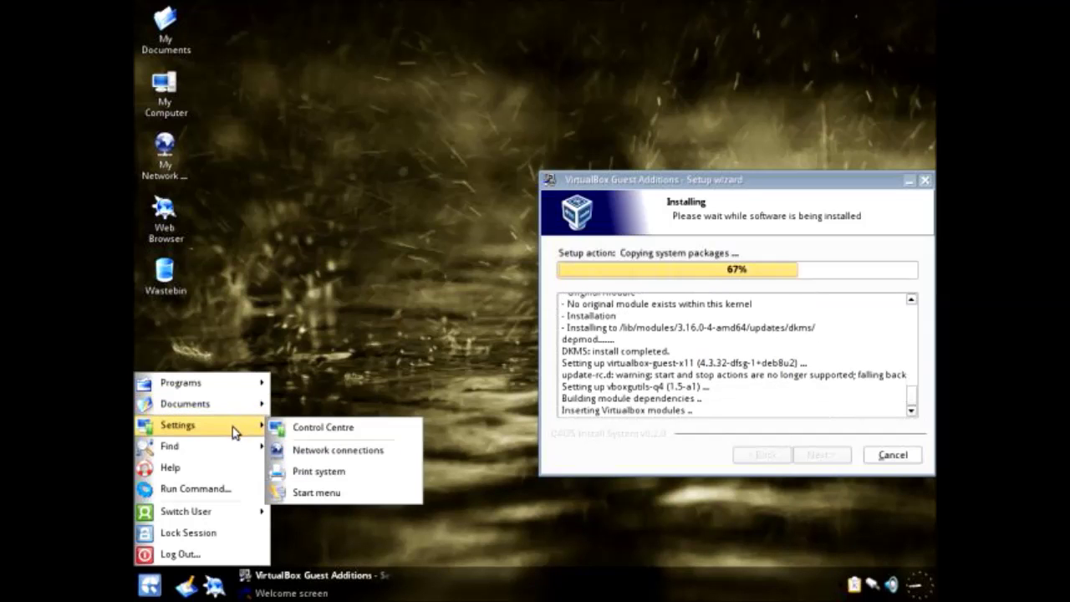
left_click(288, 432)
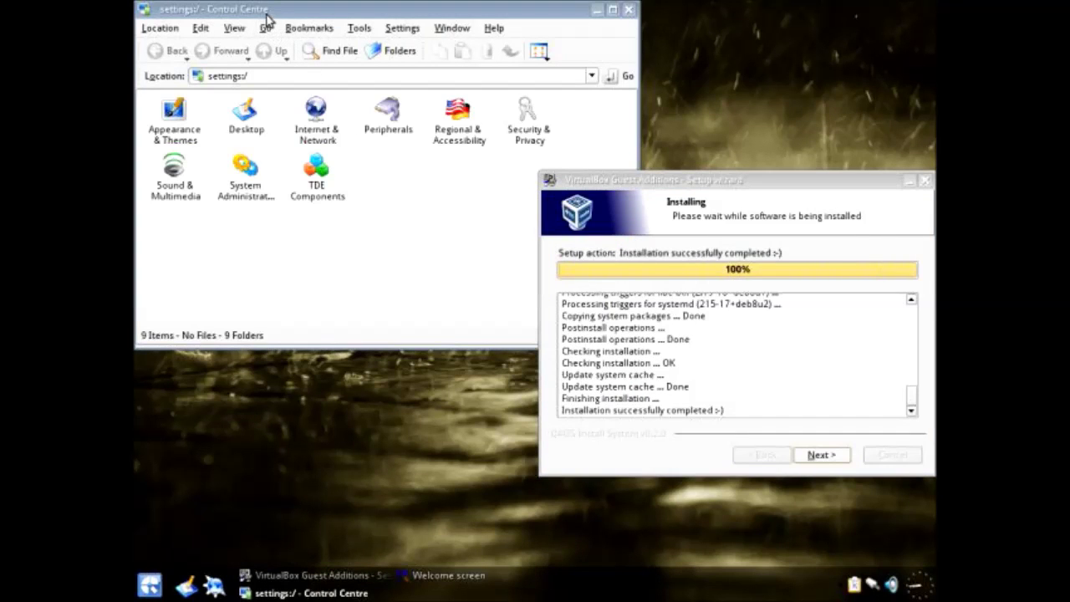
Step: Launch Look Switcher from Appearance & Themes, then finish the Guest Additions wizard
left_click(182, 107)
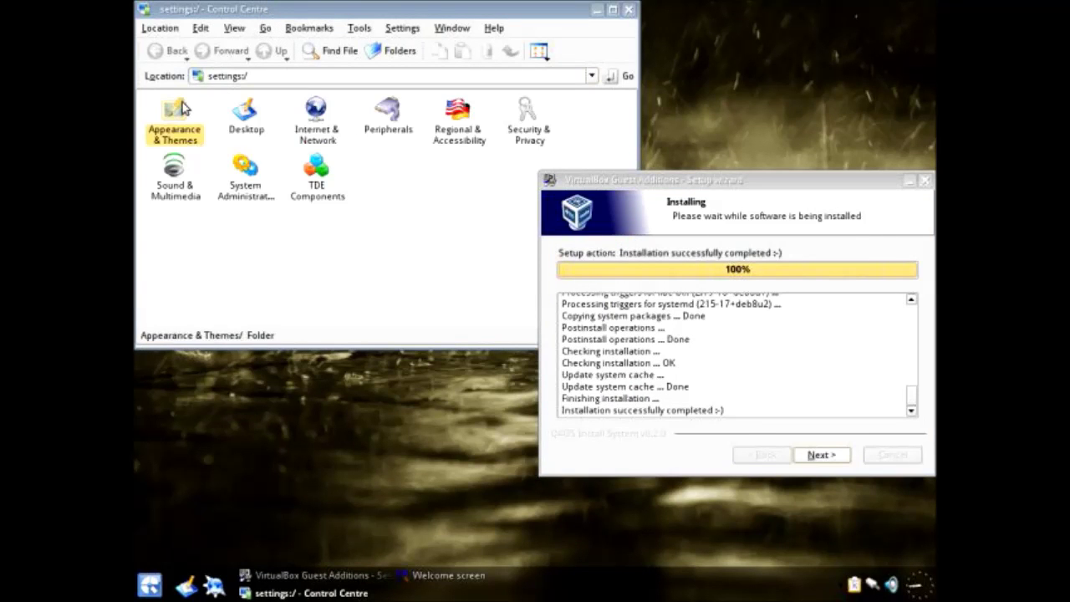
left_click(182, 107)
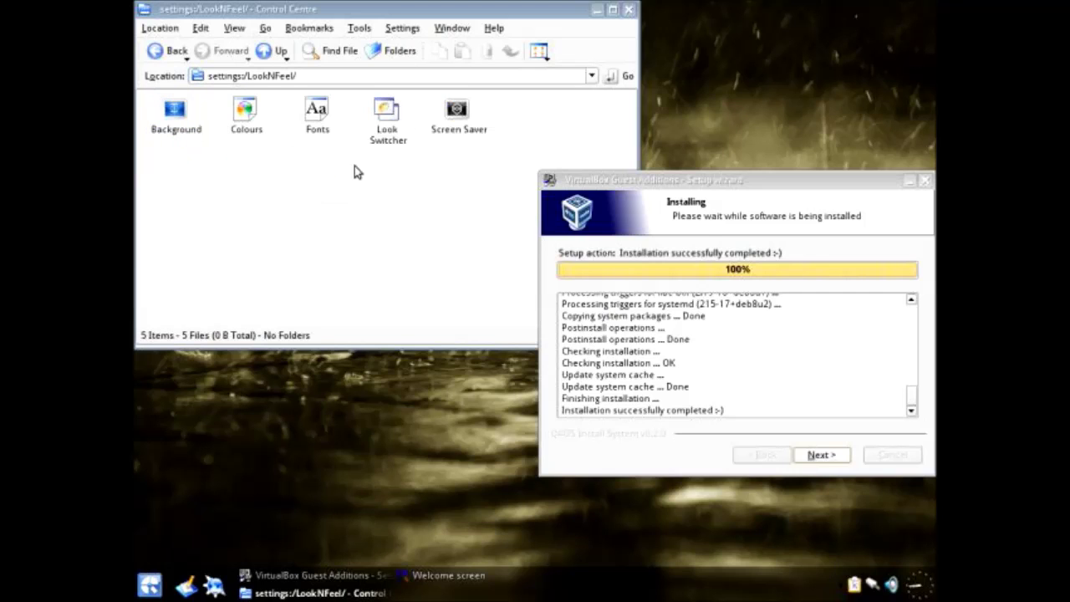
left_click(384, 115)
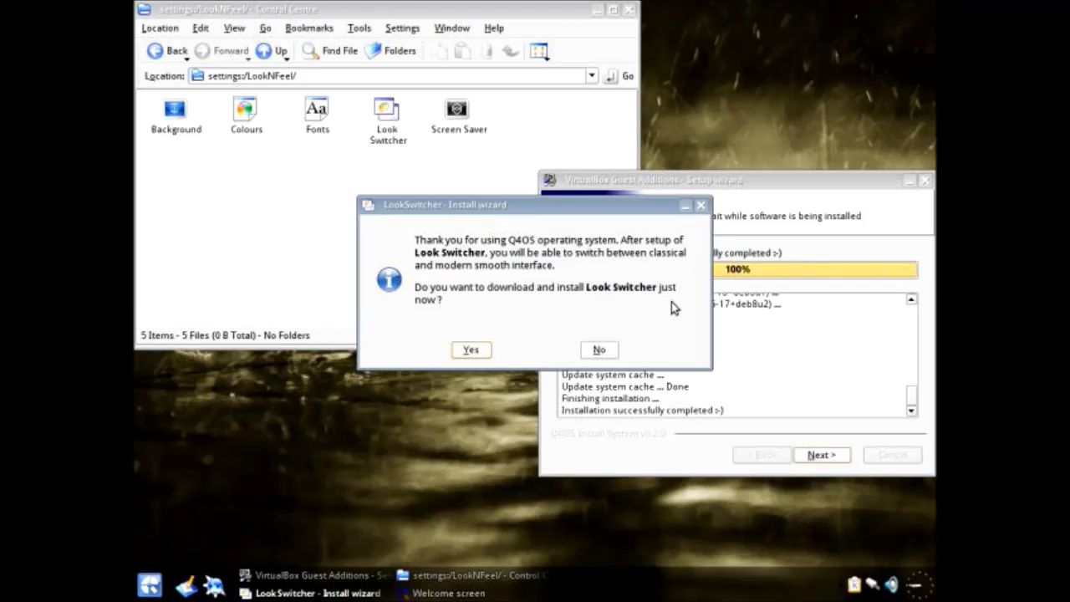
left_click(718, 385)
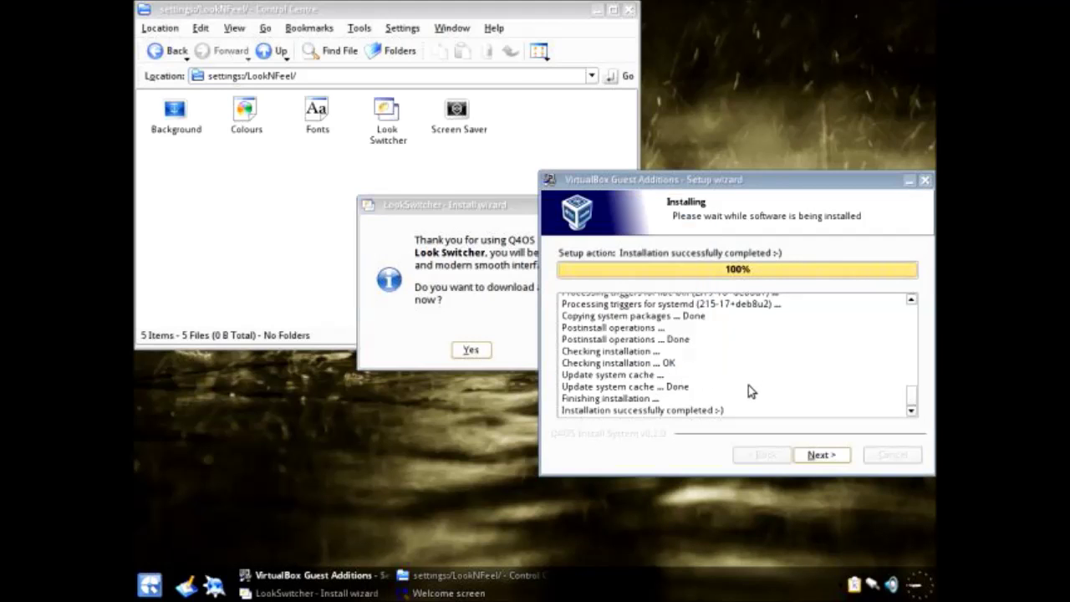
left_click(820, 454)
left_click(799, 453)
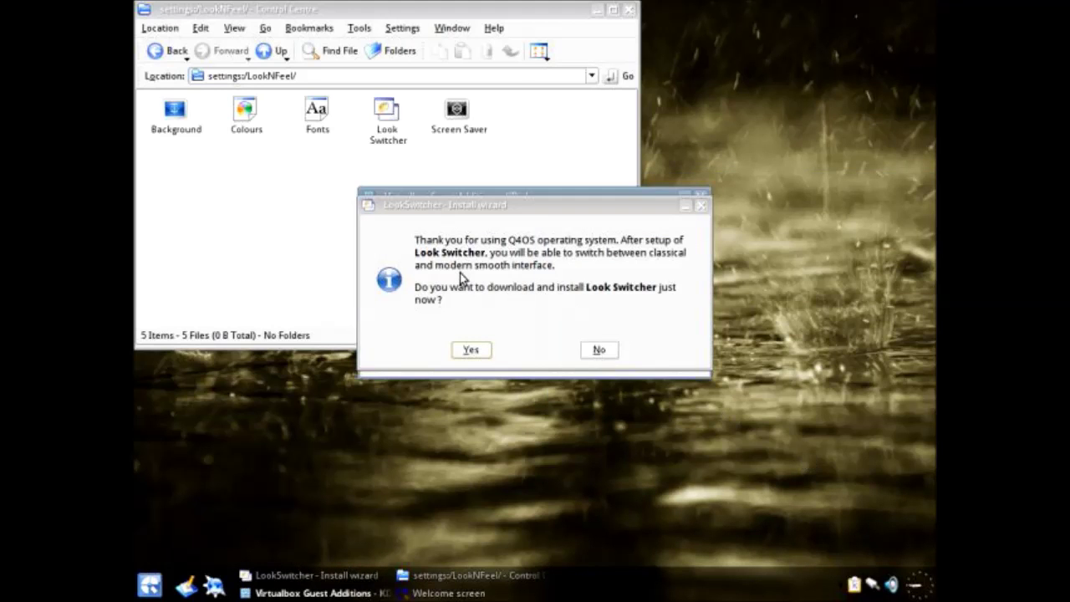
Step: Accept re-logging in right now and confirm ending the current session
left_click_drag(510, 210, 648, 316)
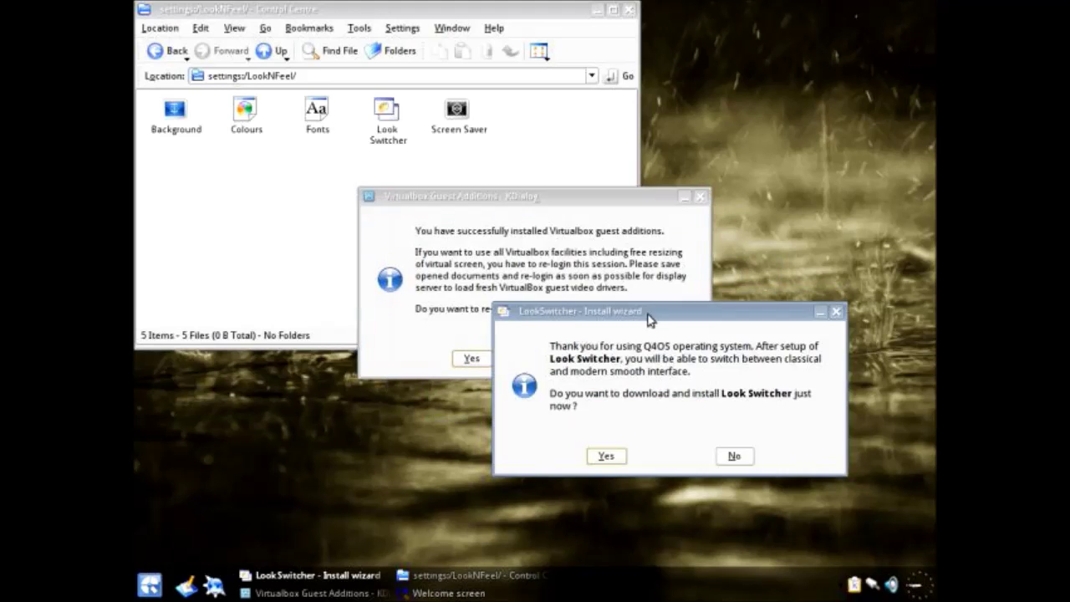
left_click(521, 234)
left_click_drag(494, 196, 347, 106)
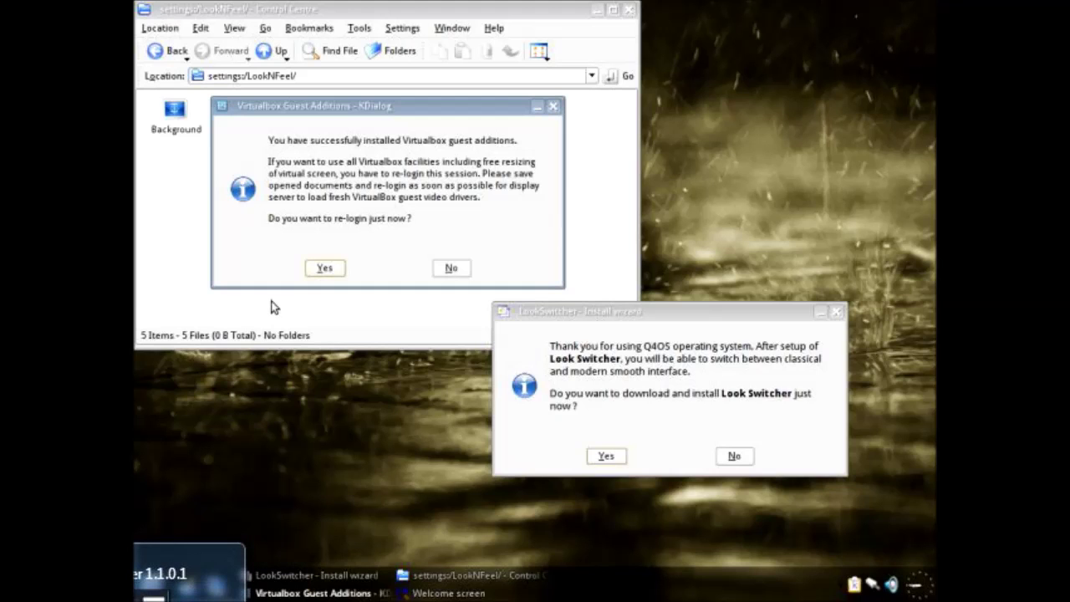
left_click(325, 268)
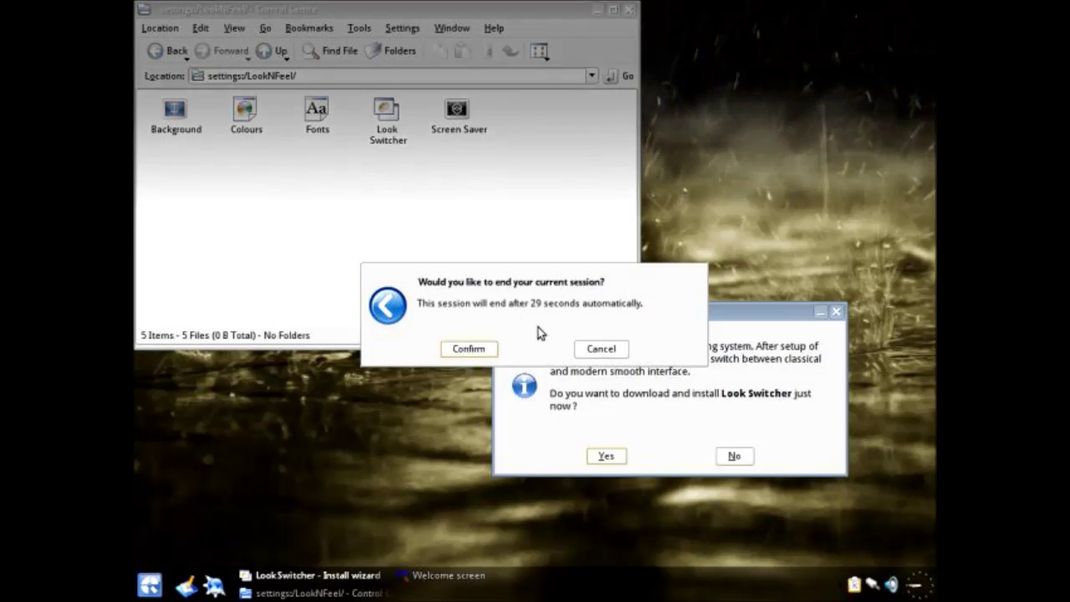
left_click(474, 350)
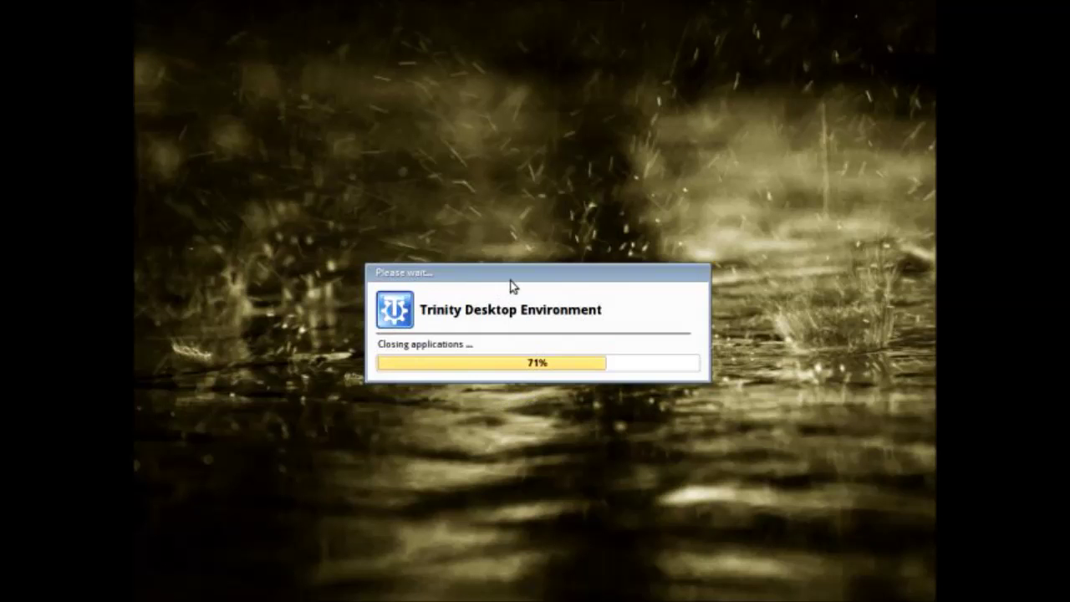
Step: Let the Trinity logout progress run until the Q4OS login screen shows
mouse_move(521, 277)
left_mouse_down()
mouse_move(580, 262)
mouse_move(380, 361)
mouse_move(527, 328)
mouse_move(552, 282)
mouse_move(528, 259)
left_mouse_up()
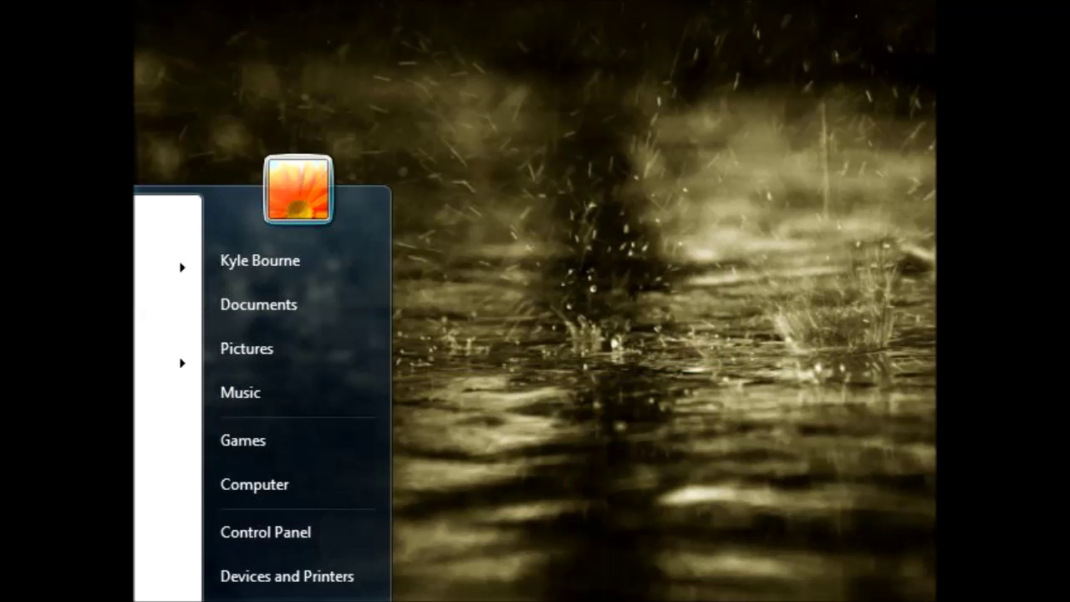
left_click(395, 427)
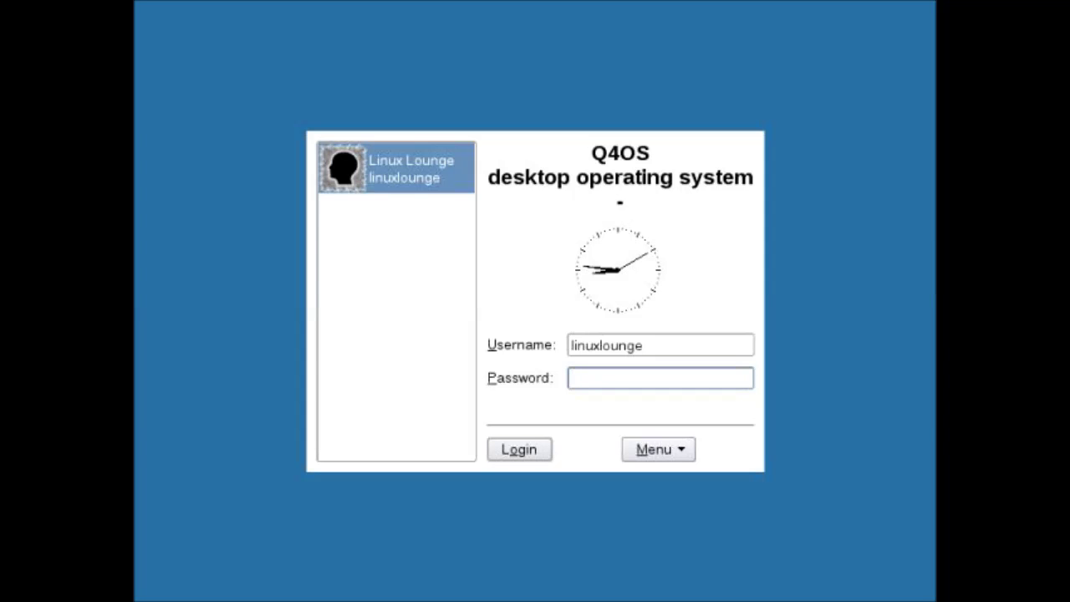
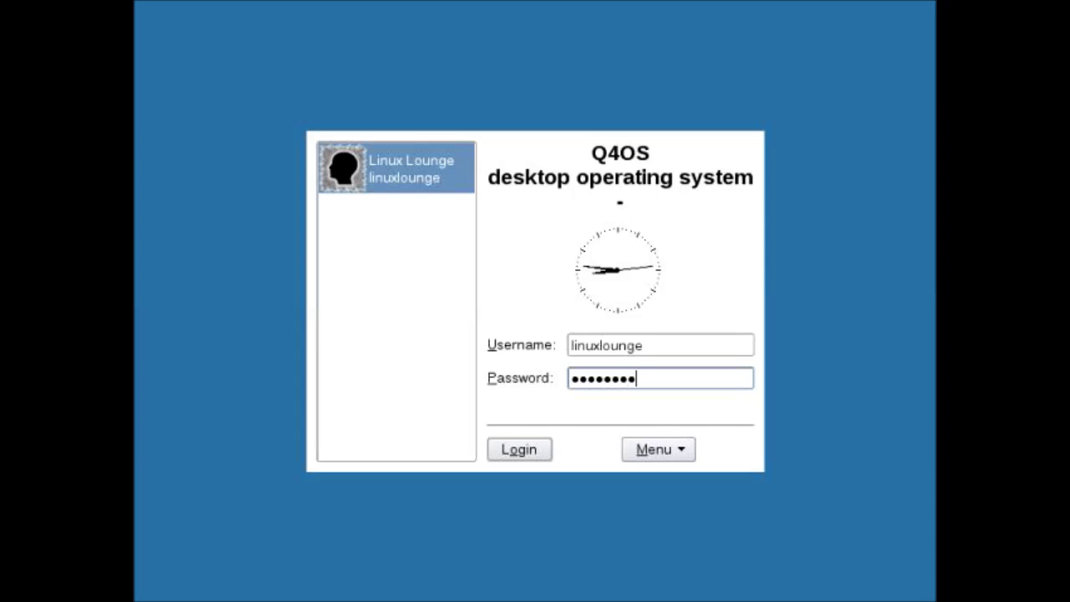
Step: Log back into Q4OS with the account password, retrying with its first letter capitalised
key("Return")
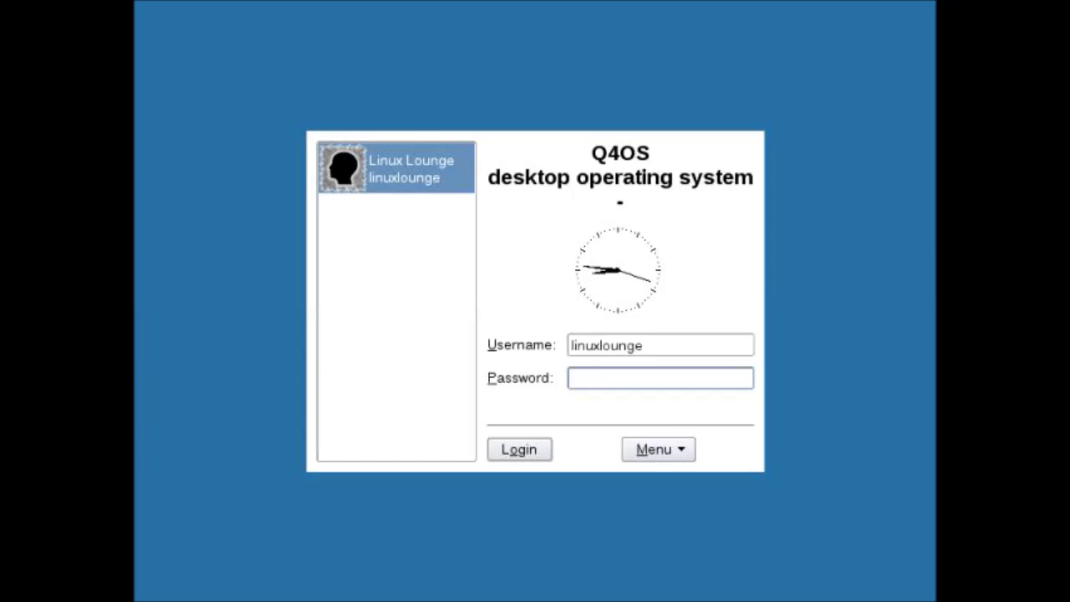
key("Caps_Lock")
key("Caps_Lock")
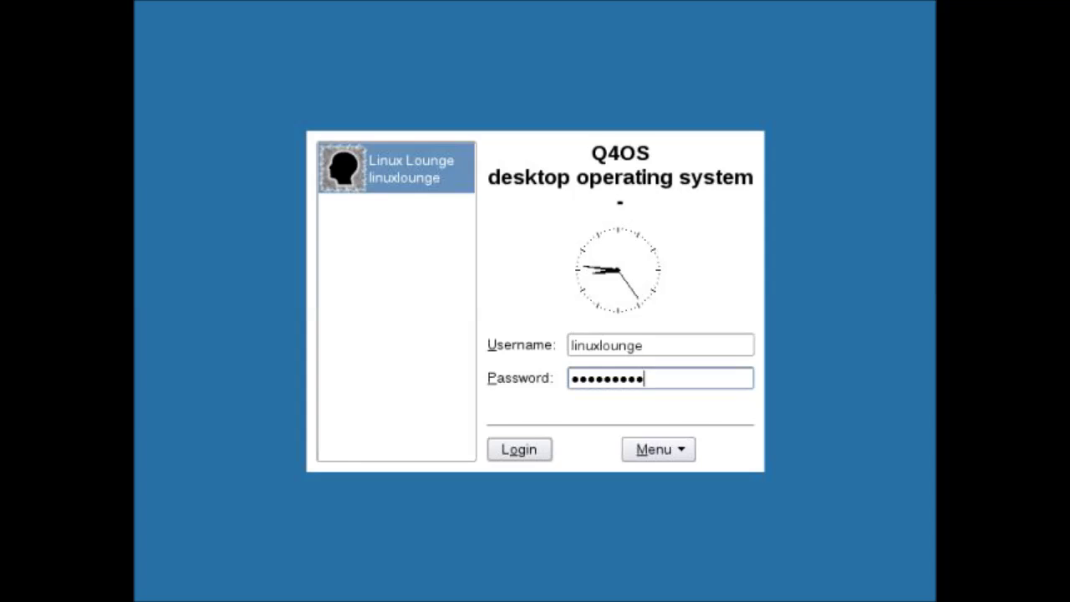
key("Return")
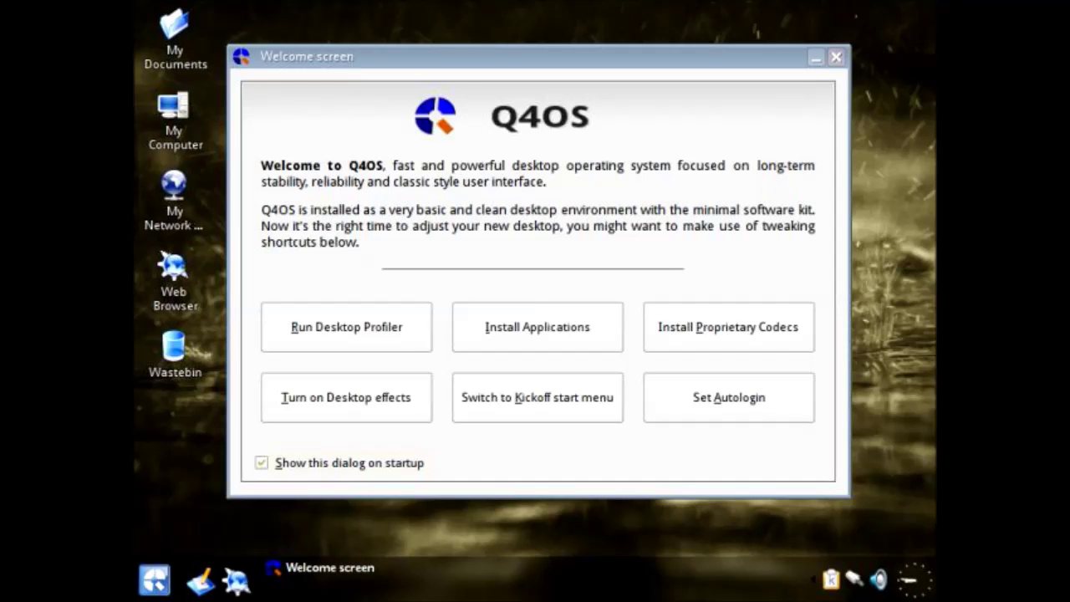
Step: Close the Welcome screen and launch Q4OS Software Centre from Start > Programs > Accessories > System
left_click(835, 56)
left_click(155, 579)
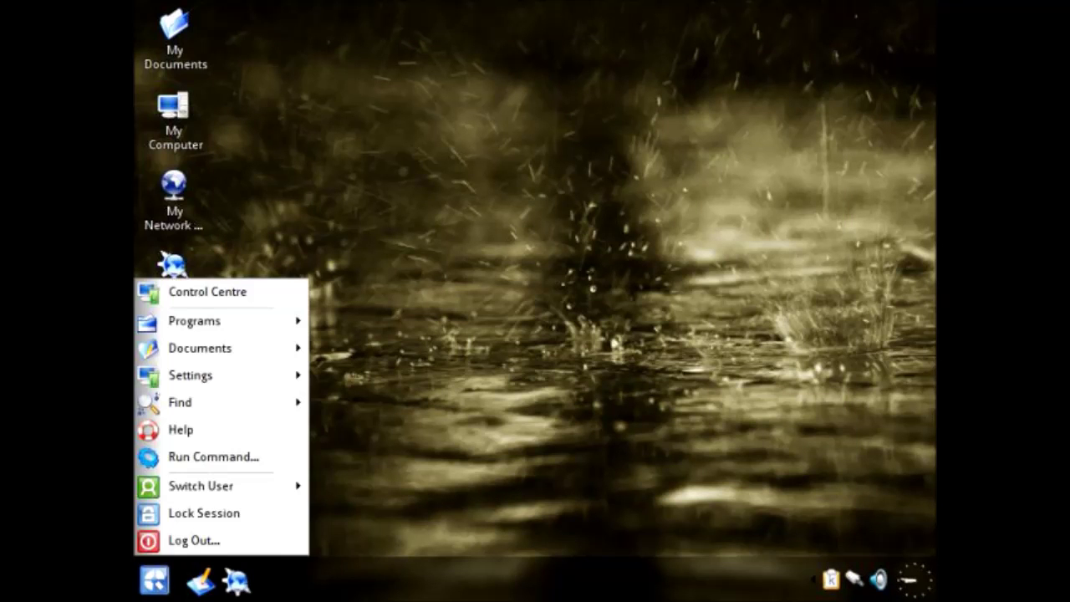
mouse_move(217, 321)
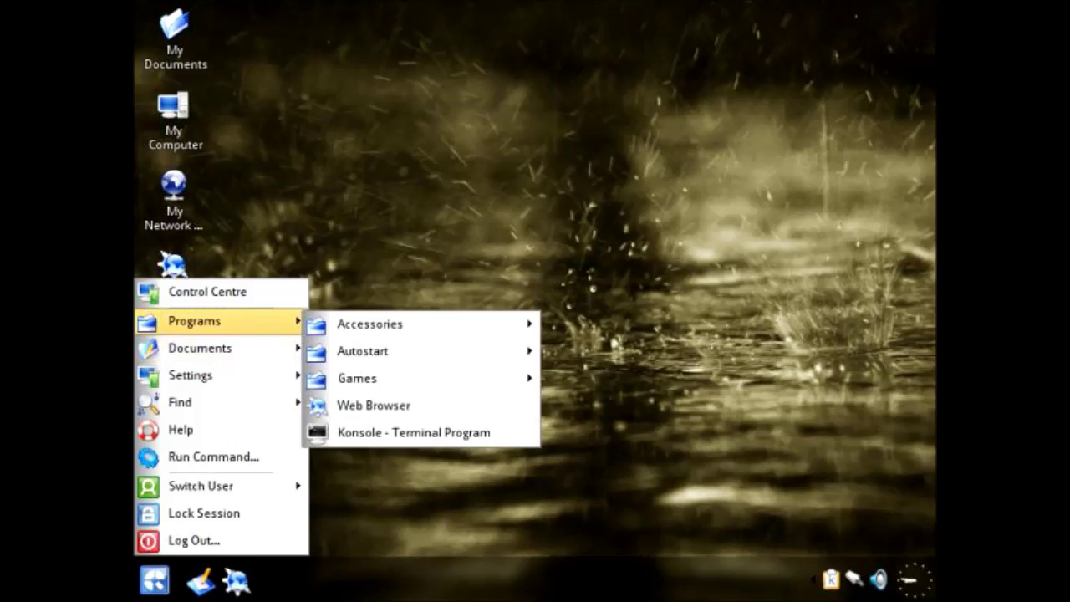
mouse_move(370, 323)
mouse_move(591, 326)
mouse_move(589, 408)
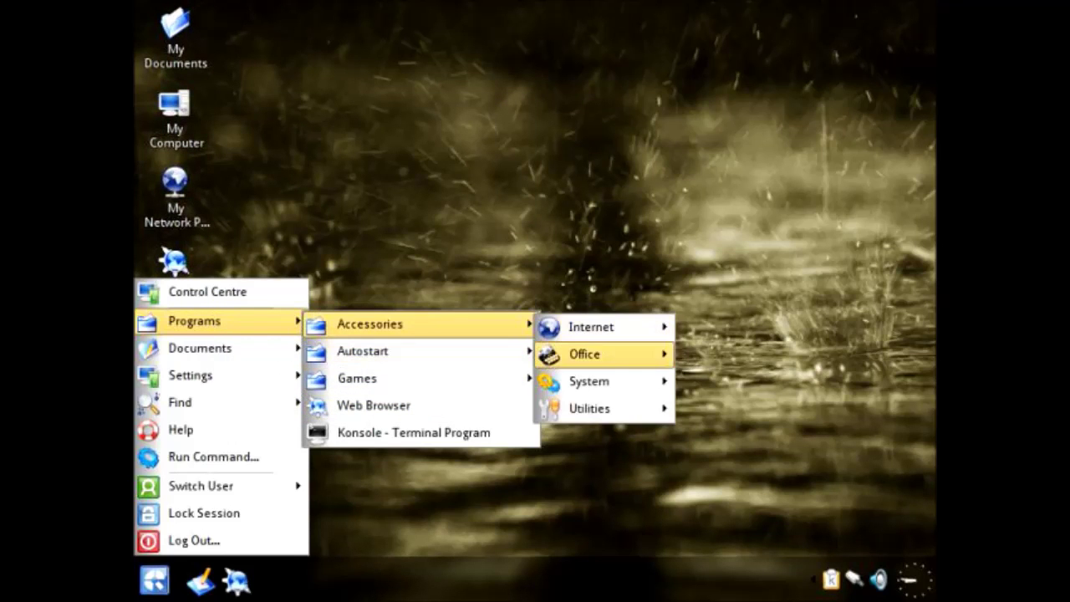
mouse_move(589, 381)
left_click(368, 328)
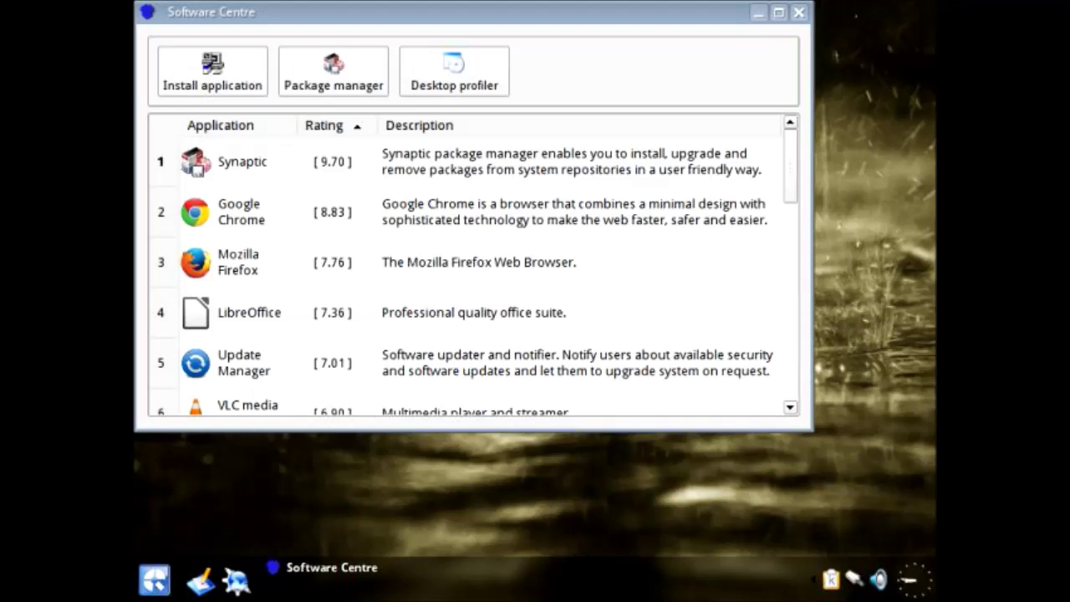
Step: Scroll to LookSwitcher and start its installation through the setup wizard
scroll(473, 273, "down", 1)
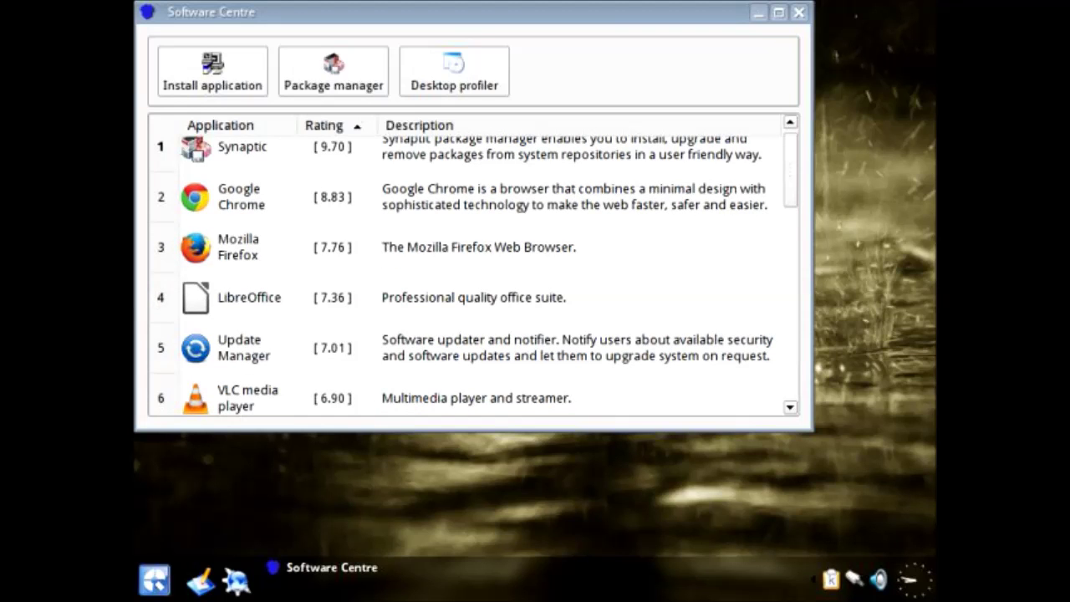
scroll(473, 272, "down", 3)
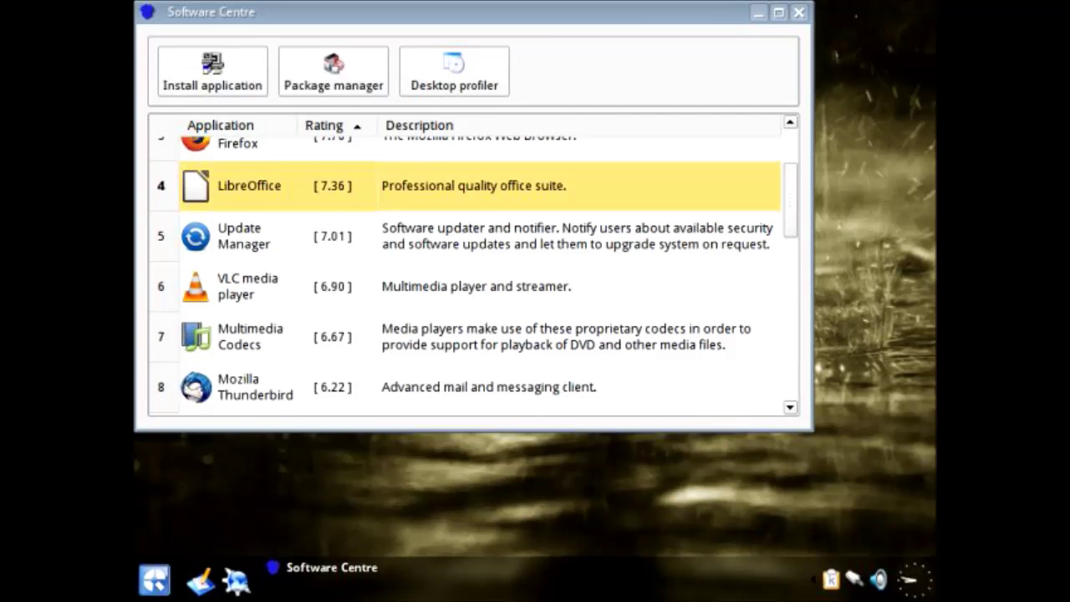
scroll(473, 273, "down", 3)
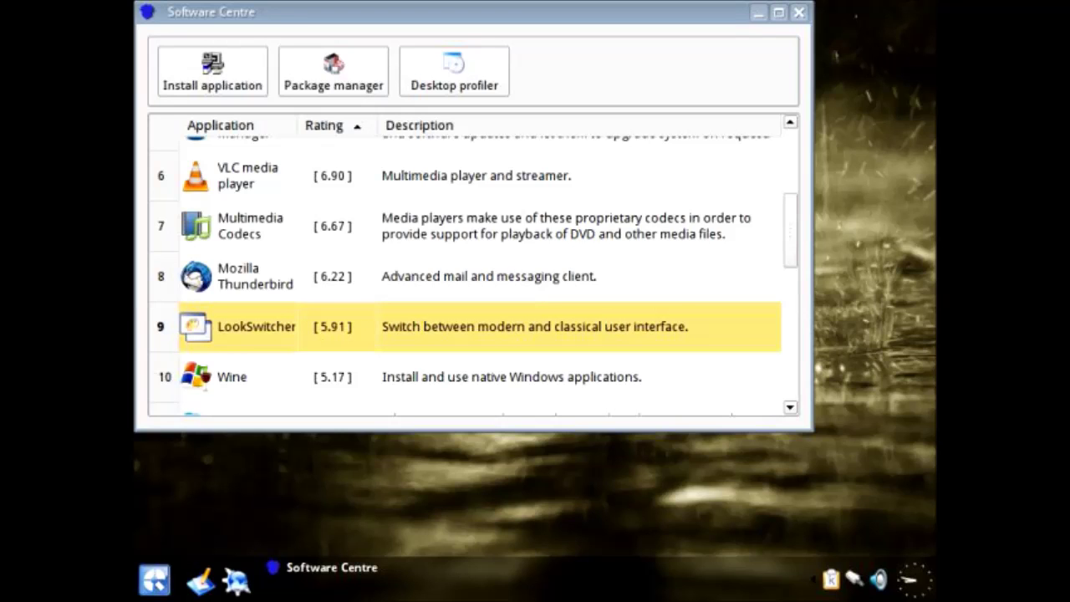
left_click(212, 71)
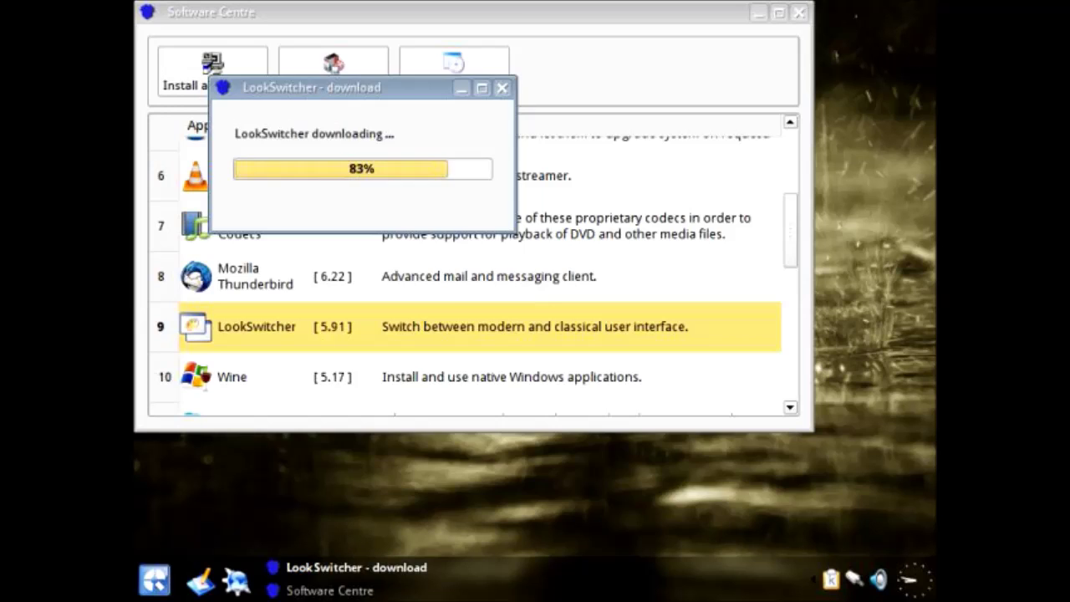
key("Return")
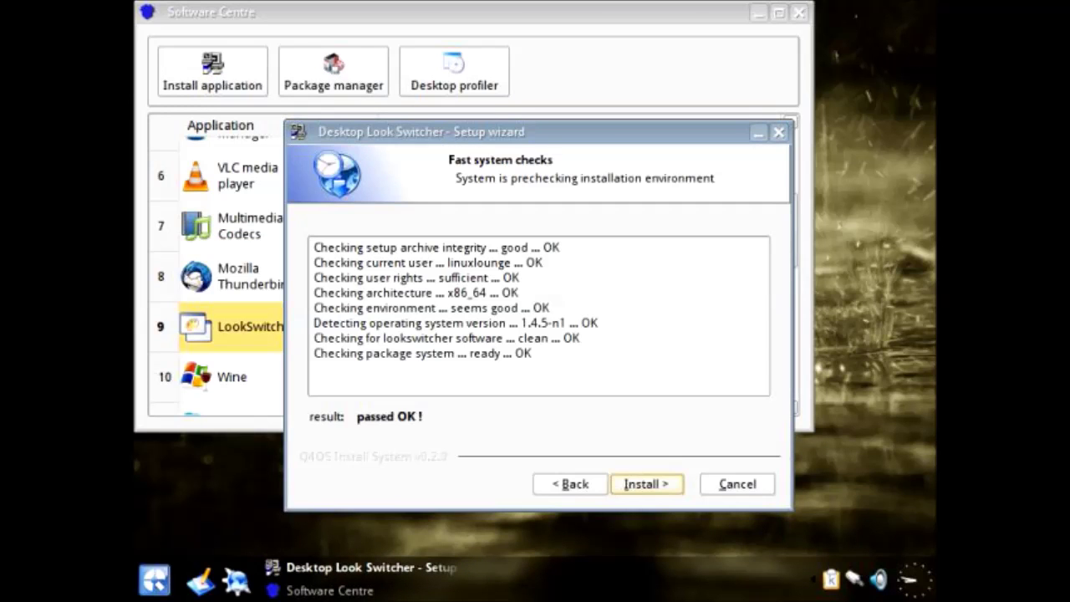
key("Return")
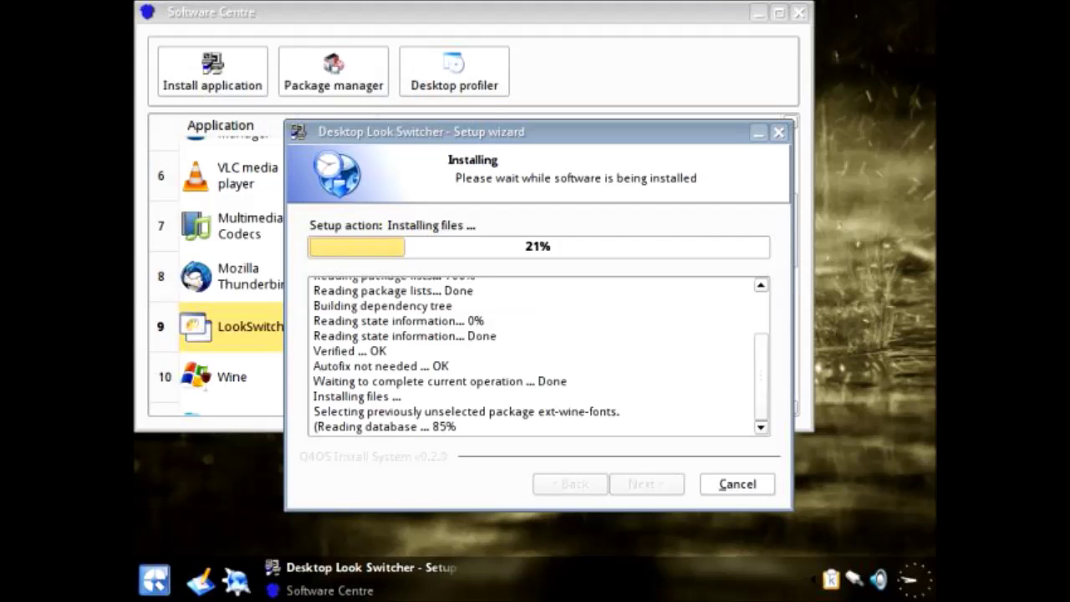
Step: Move the wizard and Software Centre apart and finish the LookSwitcher setup once complete
left_click_drag(535, 132, 701, 149)
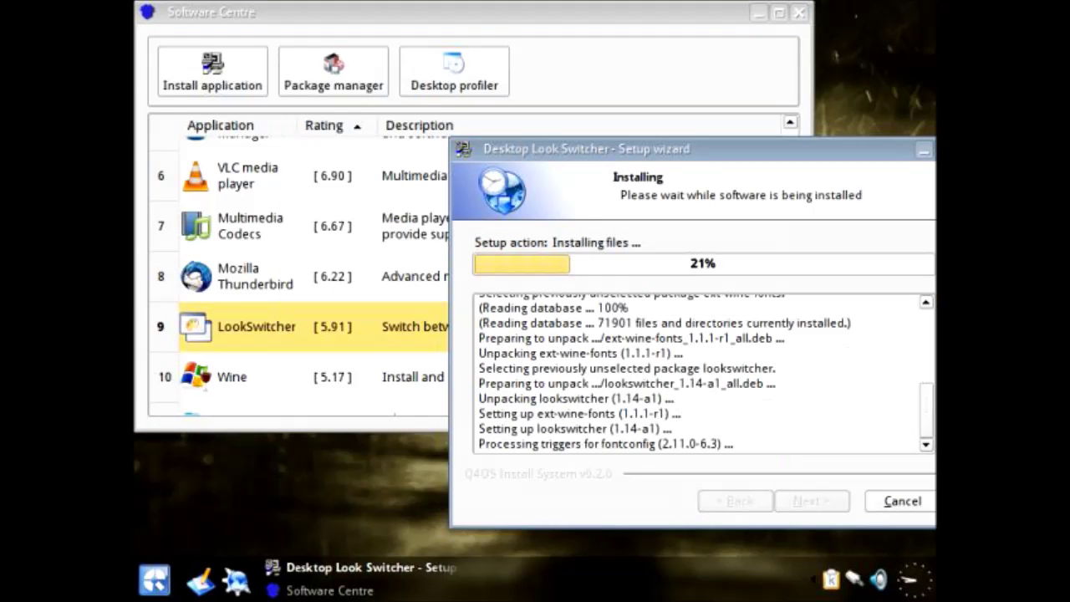
left_click_drag(250, 12, 265, 52)
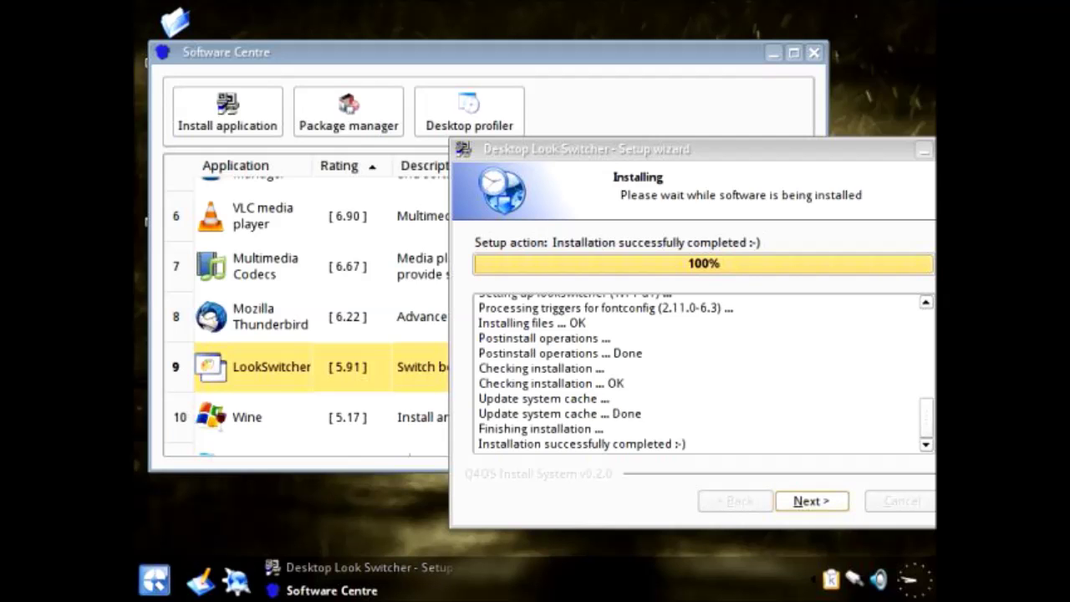
key("Return")
key("Return")
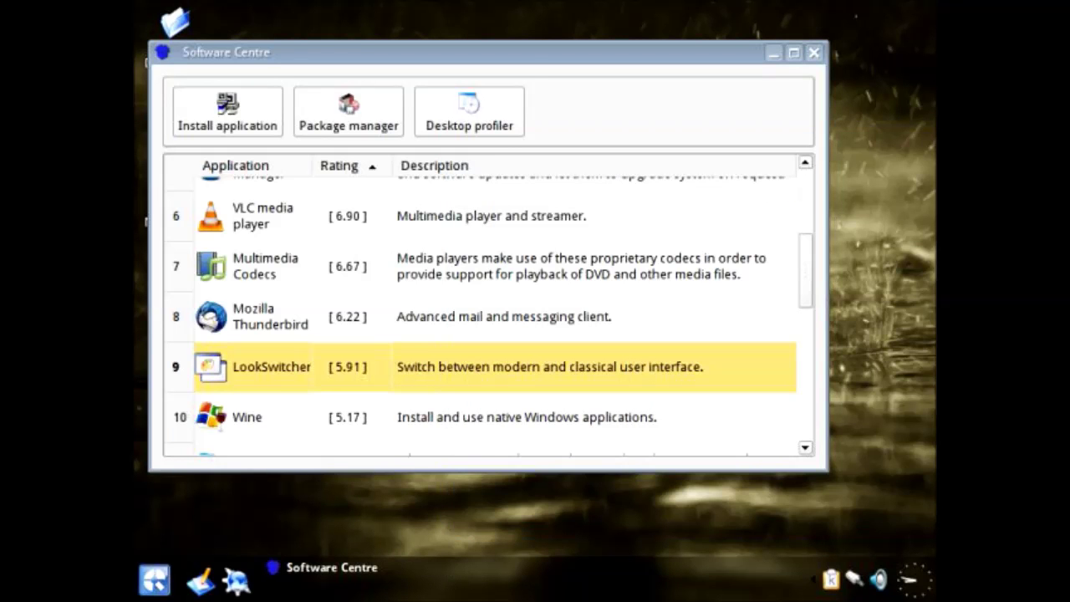
Step: Minimise Software Centre, accept the Look Switcher Classic-interface prompt, then restore Software Centre
left_click(331, 590)
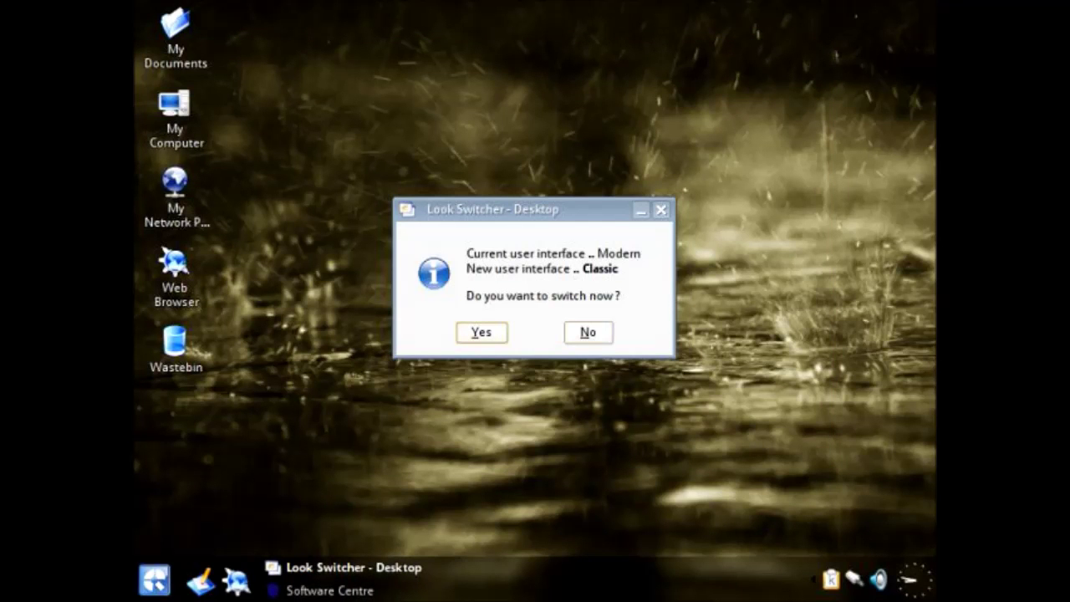
key("Return")
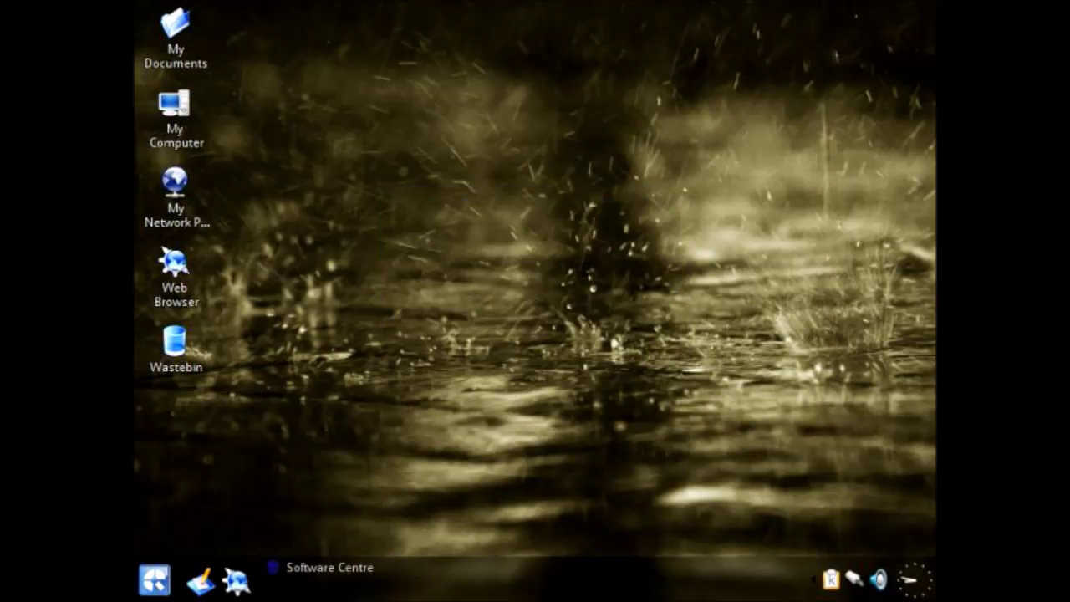
left_click(330, 567)
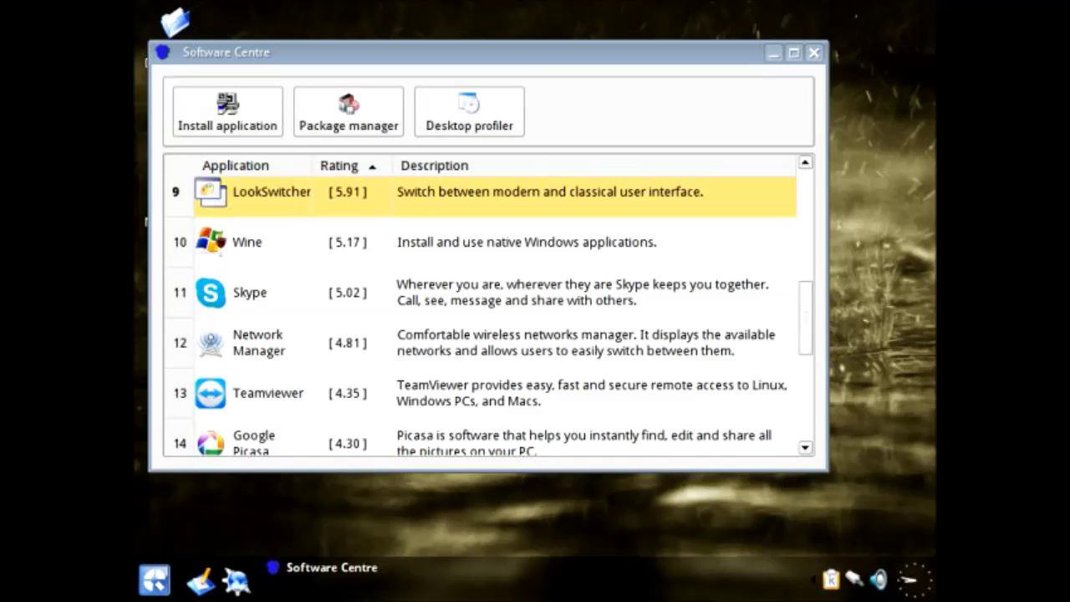
Step: Scroll the Software Centre list down and back up to locate Wine
scroll(489, 317, "down", 5)
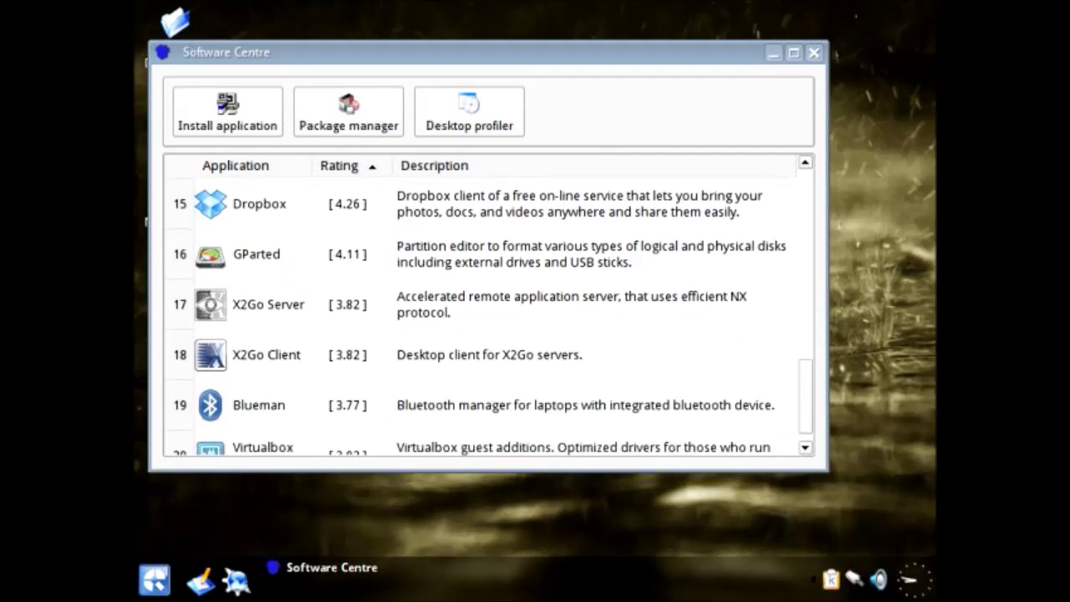
scroll(489, 315, "down", 1)
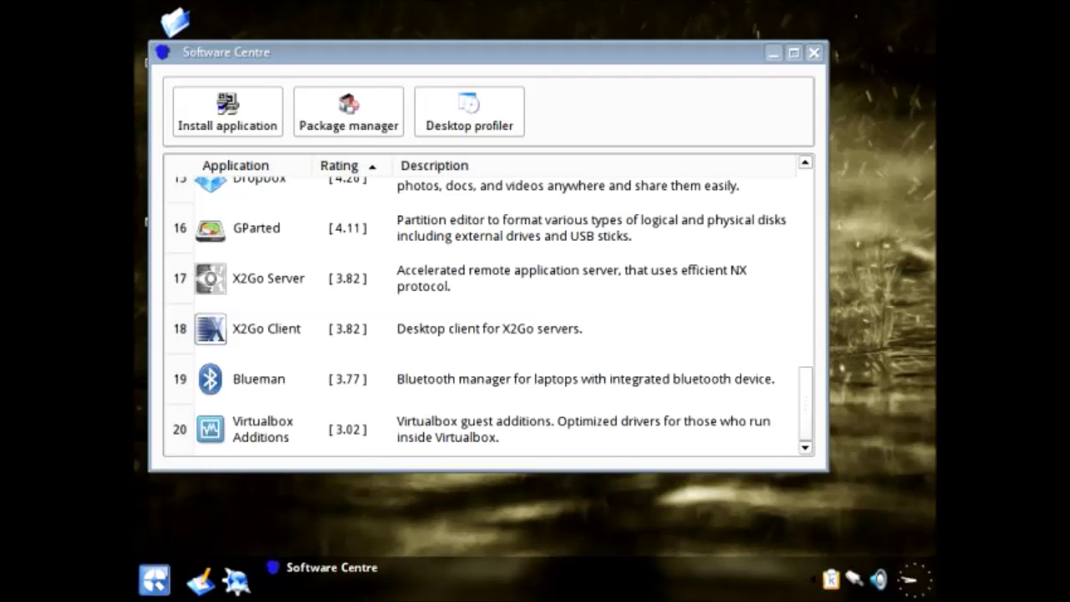
scroll(489, 317, "up", 7)
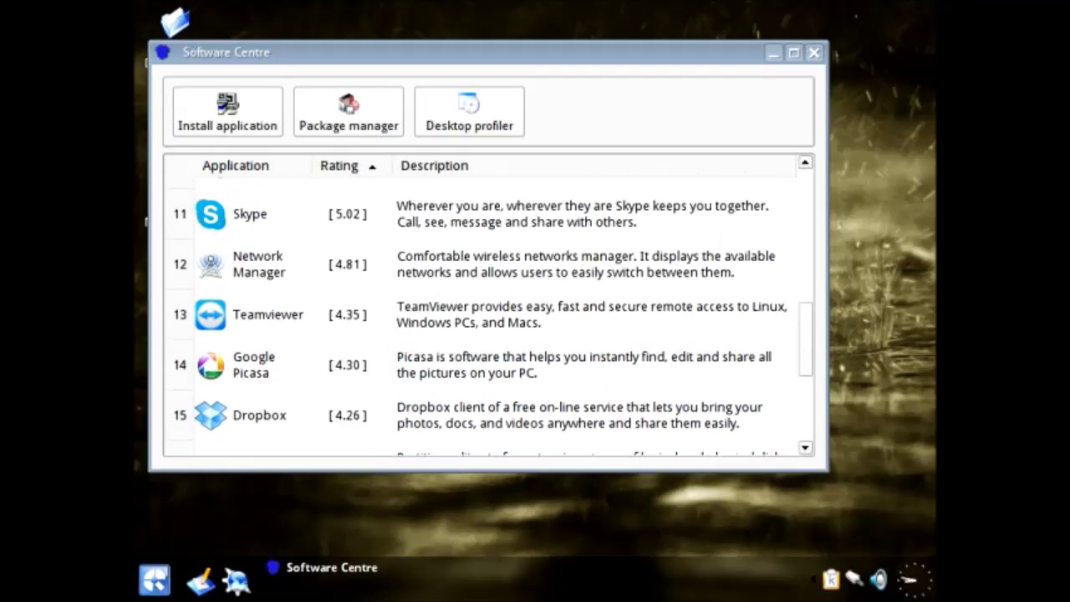
scroll(488, 317, "up", 2)
scroll(489, 317, "down", 1)
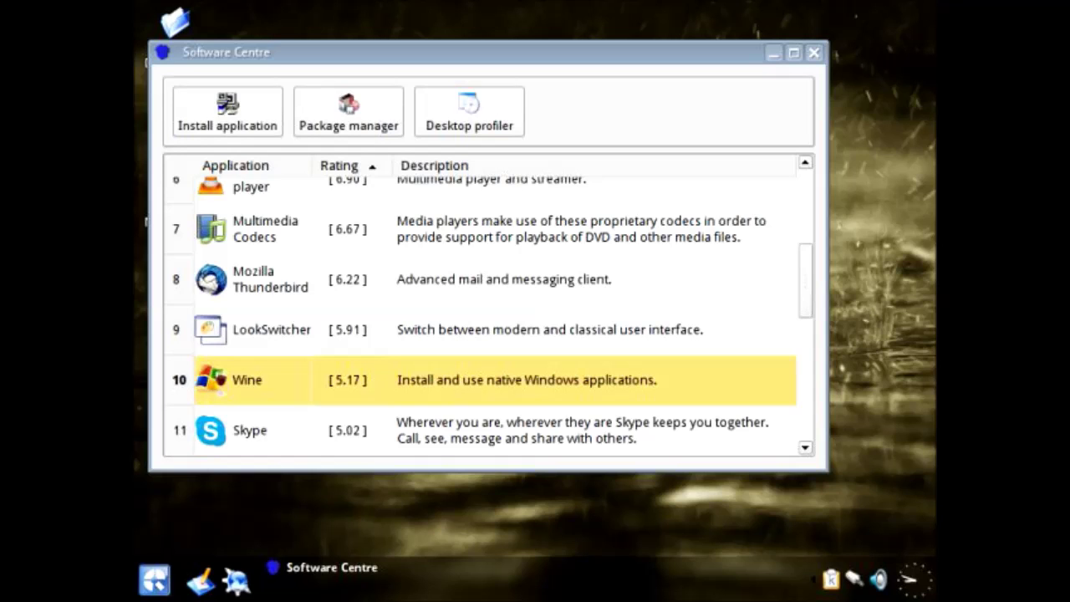
Step: Install Wine past the VirtualBox performance warning and move its wizard and Software Centre aside
left_click(226, 111)
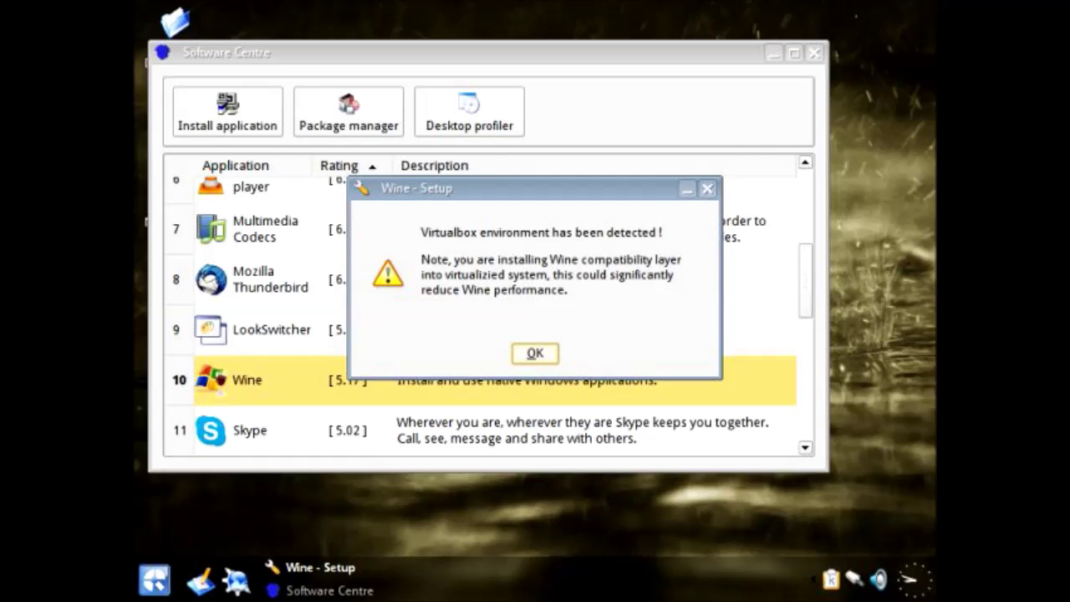
key("Return")
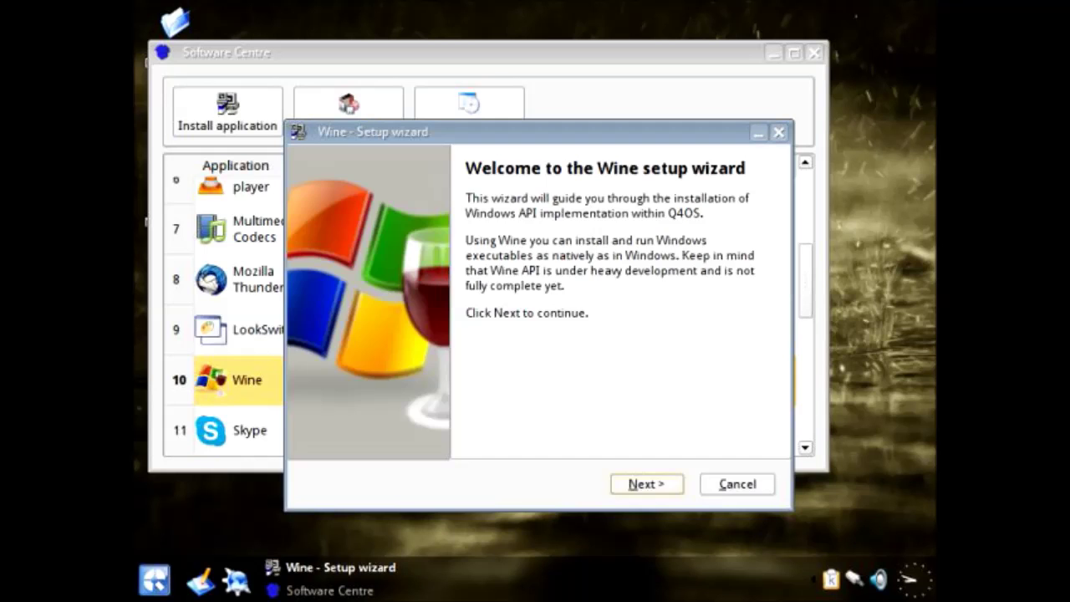
key("Return")
key("Return")
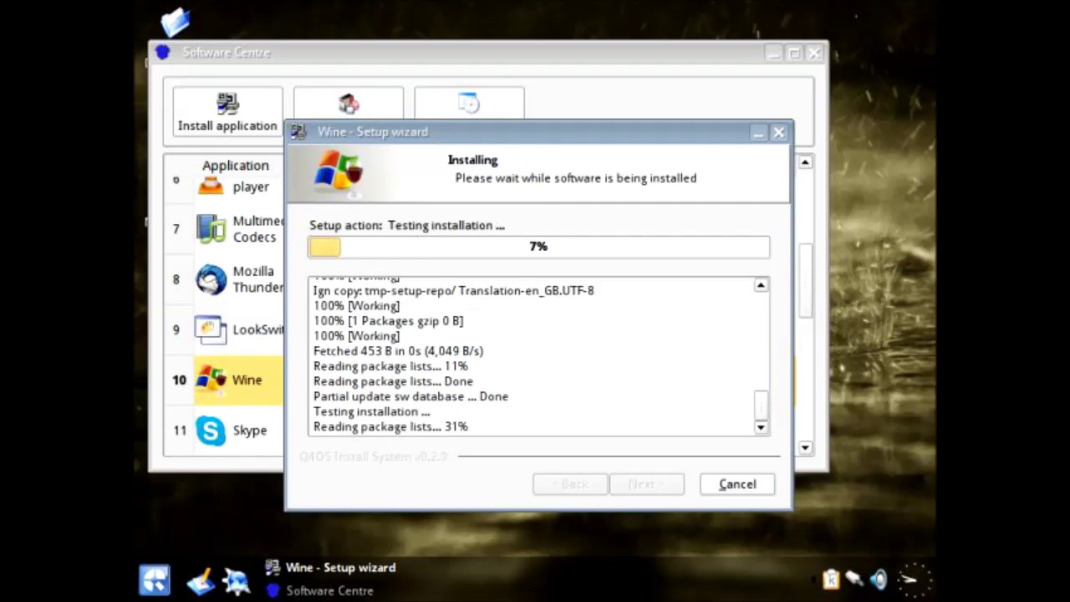
left_click_drag(539, 132, 773, 117)
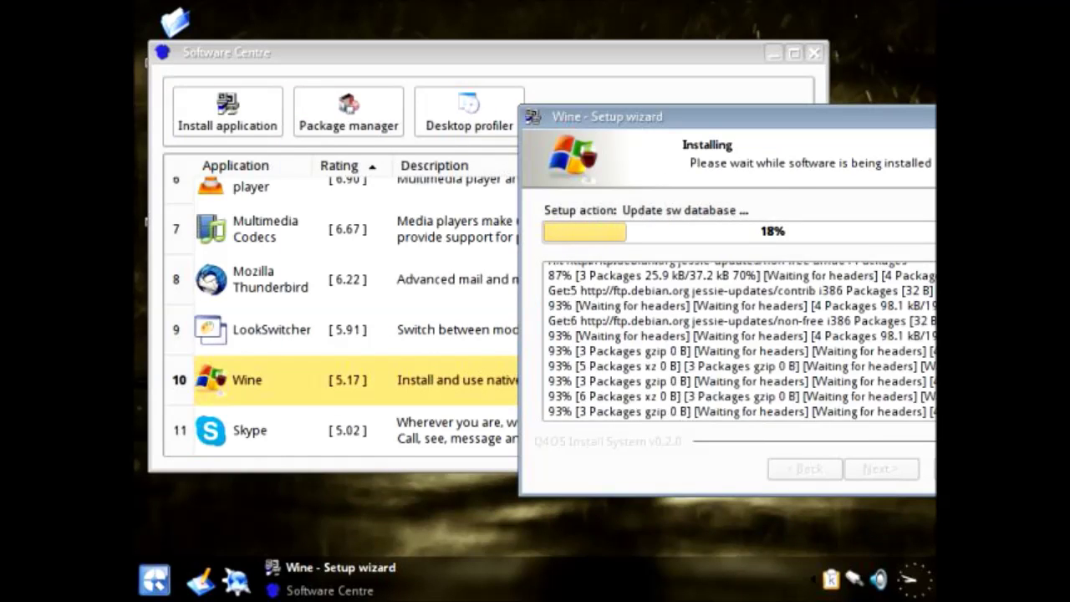
left_click_drag(334, 52, 319, 29)
left_click_drag(585, 116, 613, 209)
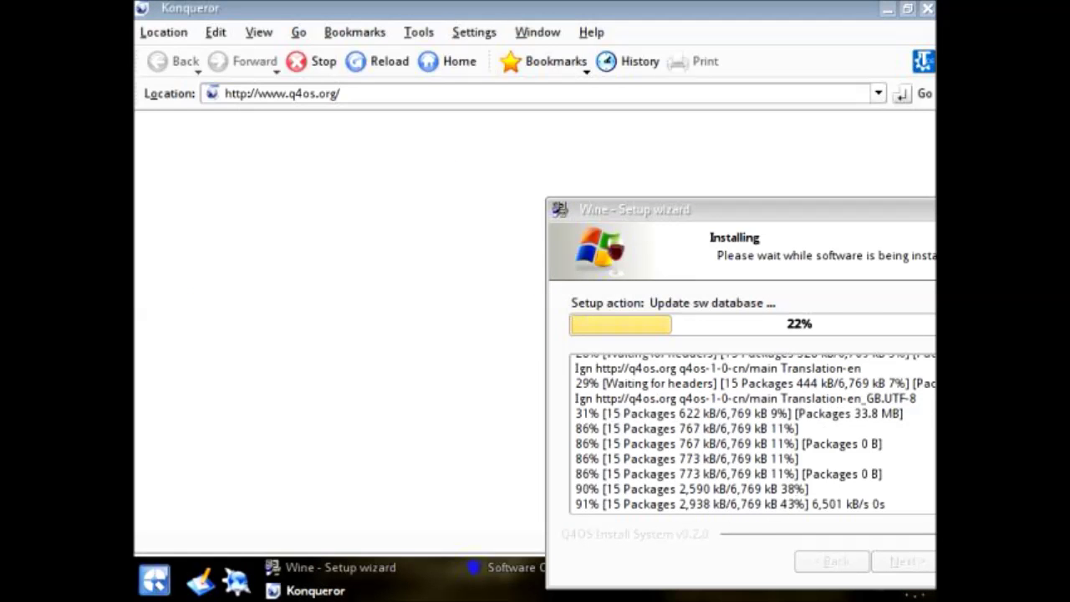
Step: Move the Wine wizard aside, decline the Google Chrome offer, and clear Konqueror's address
left_click_drag(612, 209, 404, 150)
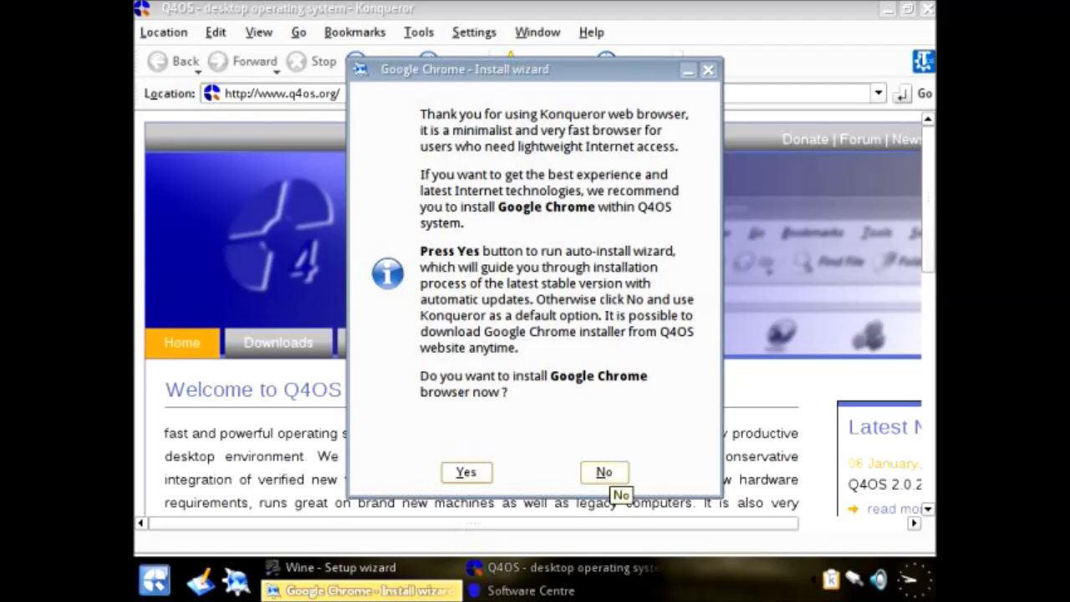
left_click(603, 472)
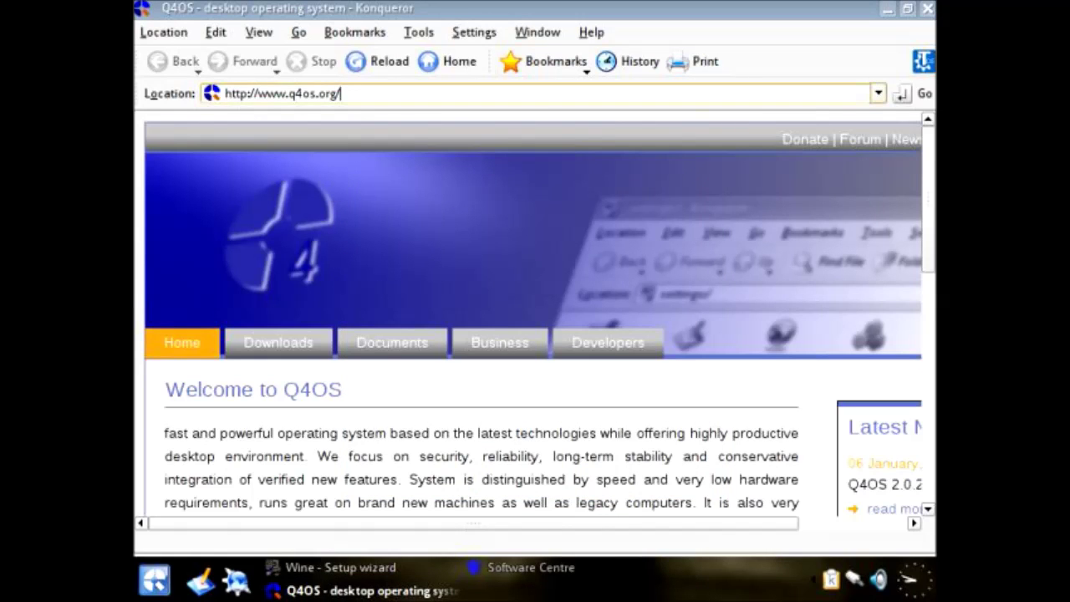
key("BackSpace")
key("BackSpace")
key("BackSpace")
key("BackSpace")
key("BackSpace")
key("BackSpace")
key("BackSpace")
key("BackSpace")
key("BackSpace")
key("BackSpace")
key("BackSpace")
key("BackSpace")
key("BackSpace")
key("BackSpace")
key("BackSpace")
key("BackSpace")
key("BackSpace")
key("BackSpace")
key("BackSpace")
key("BackSpace")
type("www.")
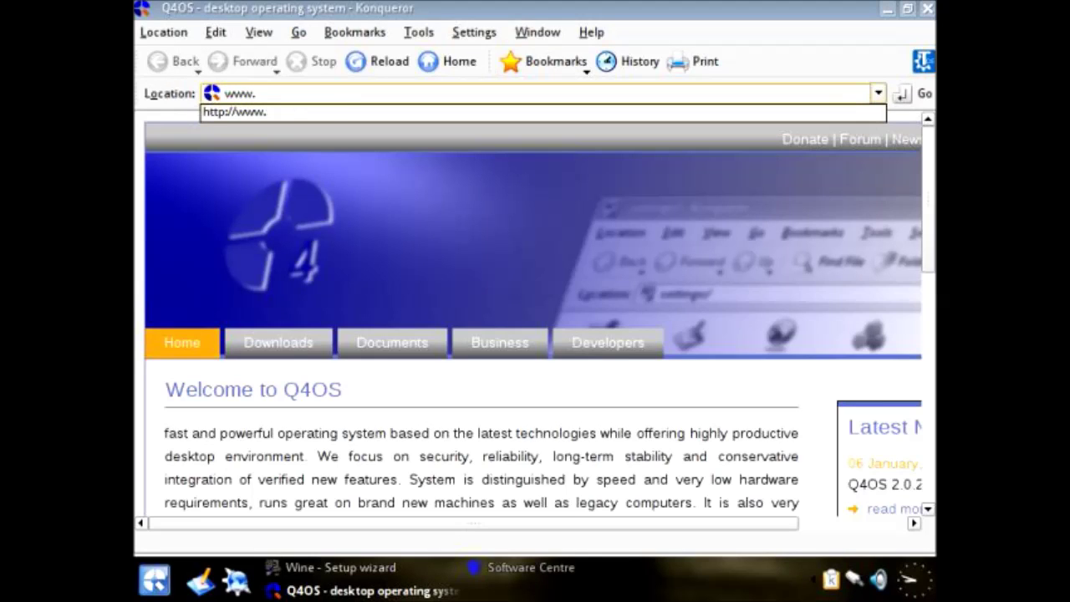
type("google.c")
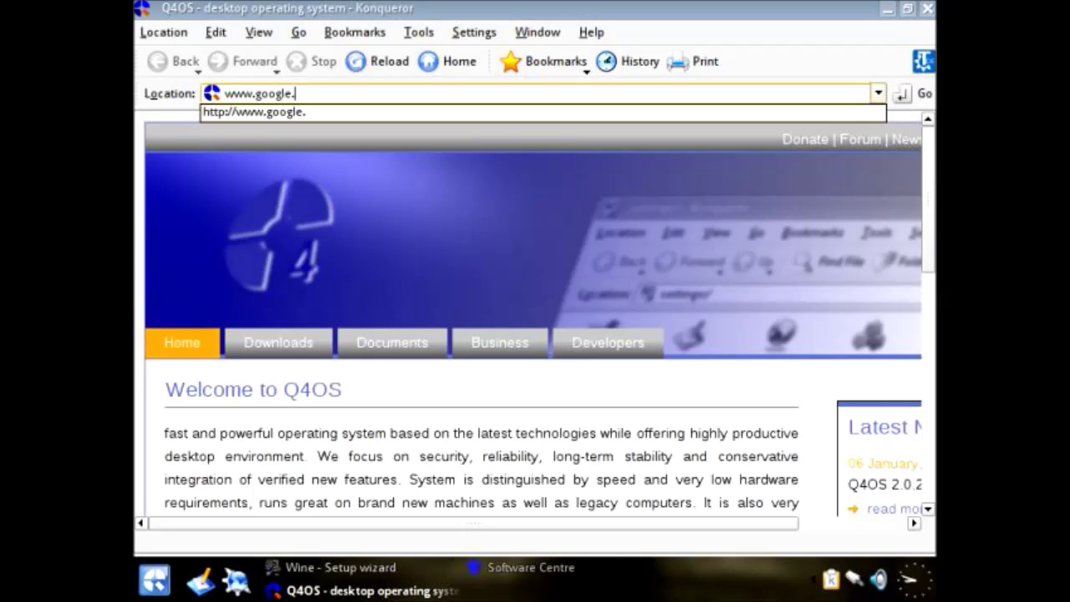
type("o.uy")
key("BackSpace")
type("k")
key("Return")
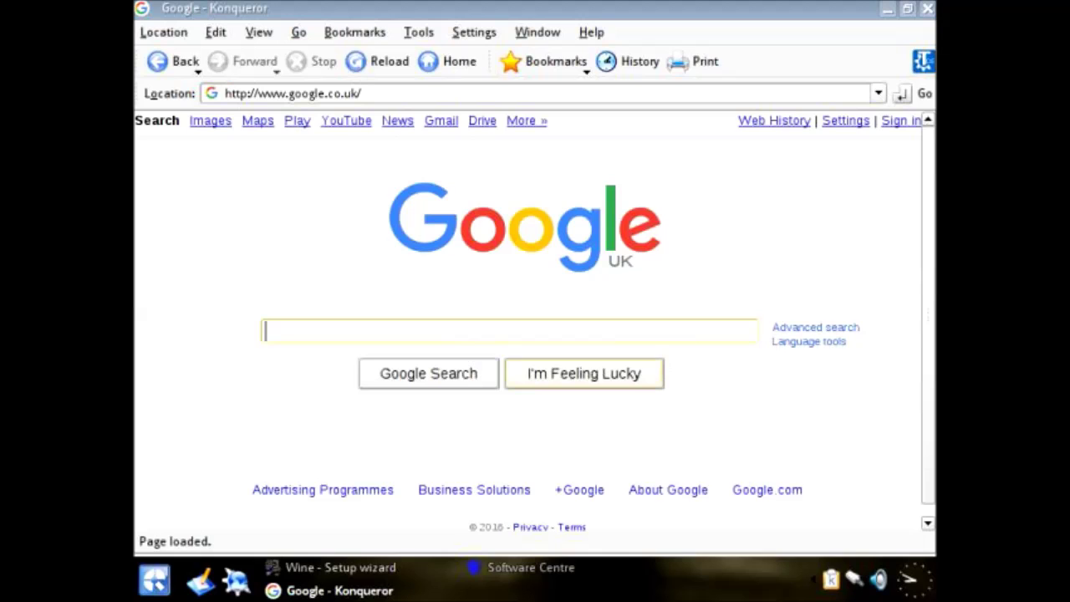
left_click(531, 568)
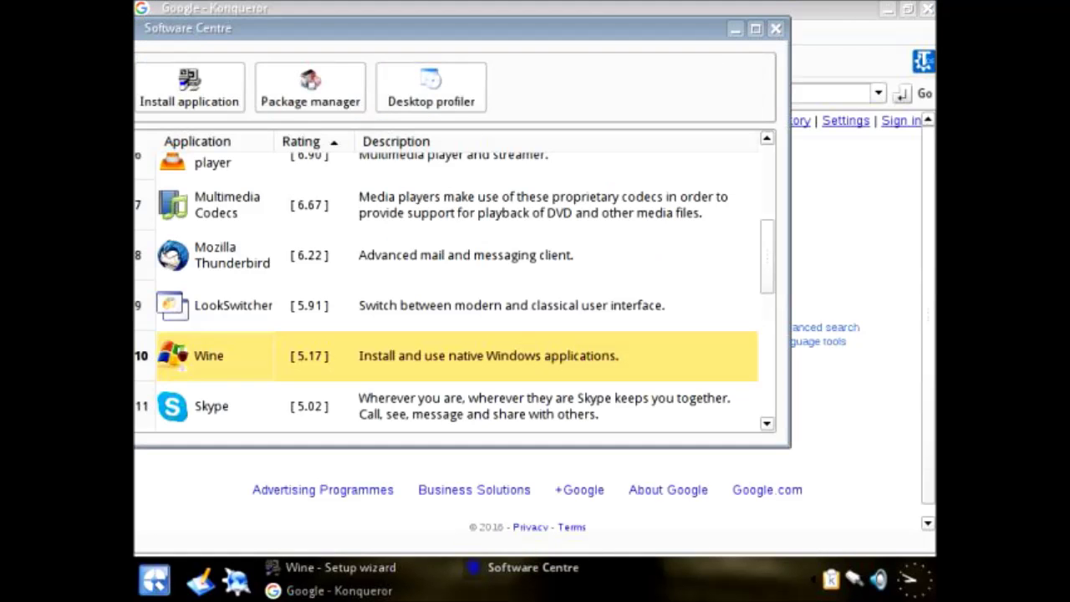
Step: Close Software Centre and Konqueror, cancel the Wine installation, and open Start > Programs
left_click(775, 29)
key("alt+F4")
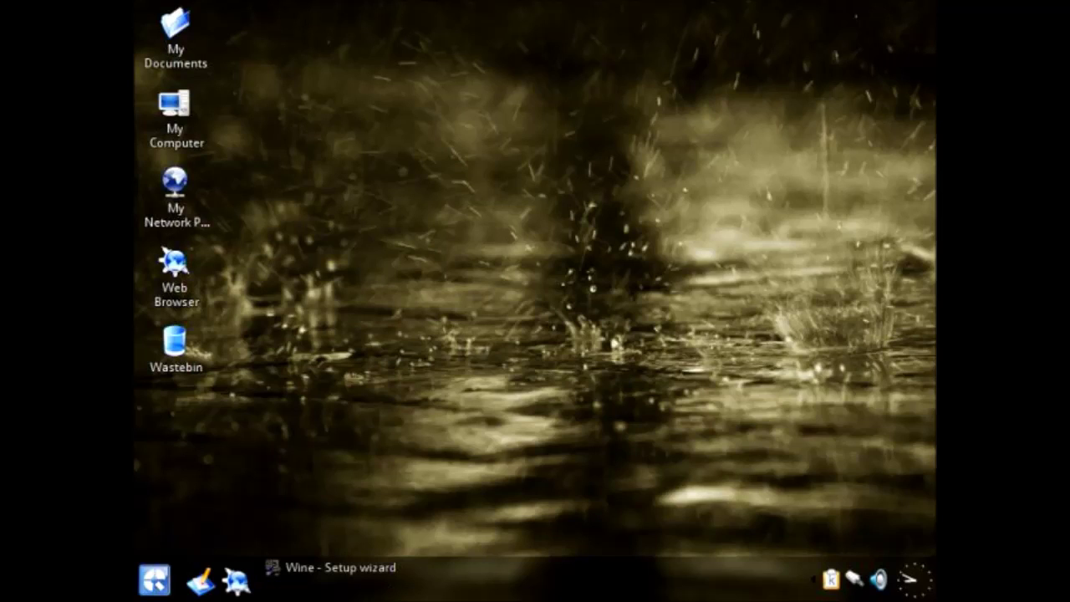
left_click(368, 567)
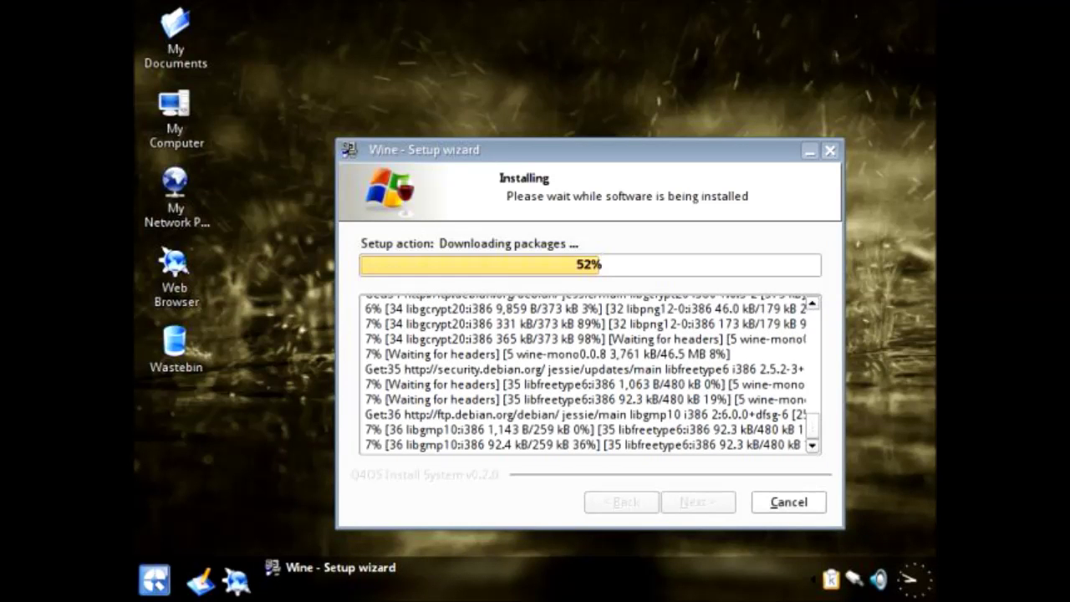
key("Escape")
key("Return")
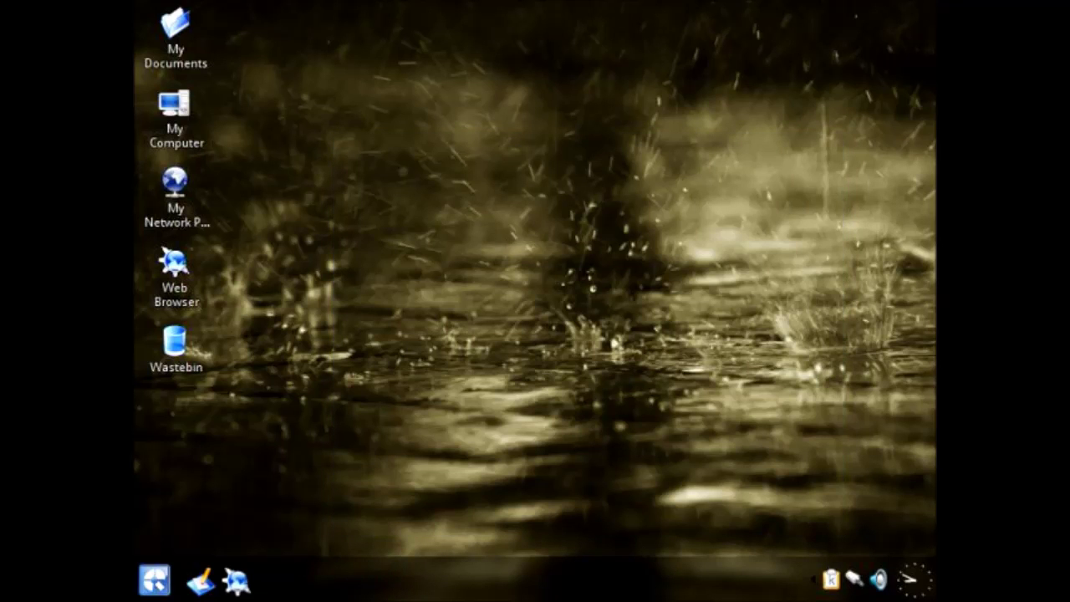
left_click(155, 580)
mouse_move(193, 321)
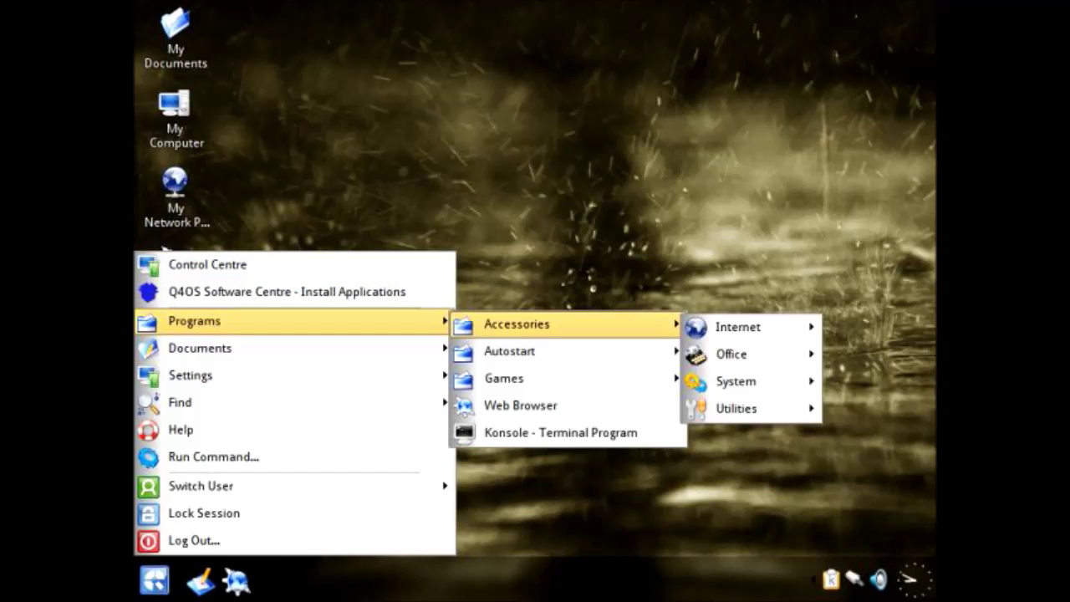
Step: Run Look Switcher from Control Centre > Appearance & Themes, switching the interface and logging out
mouse_move(516, 323)
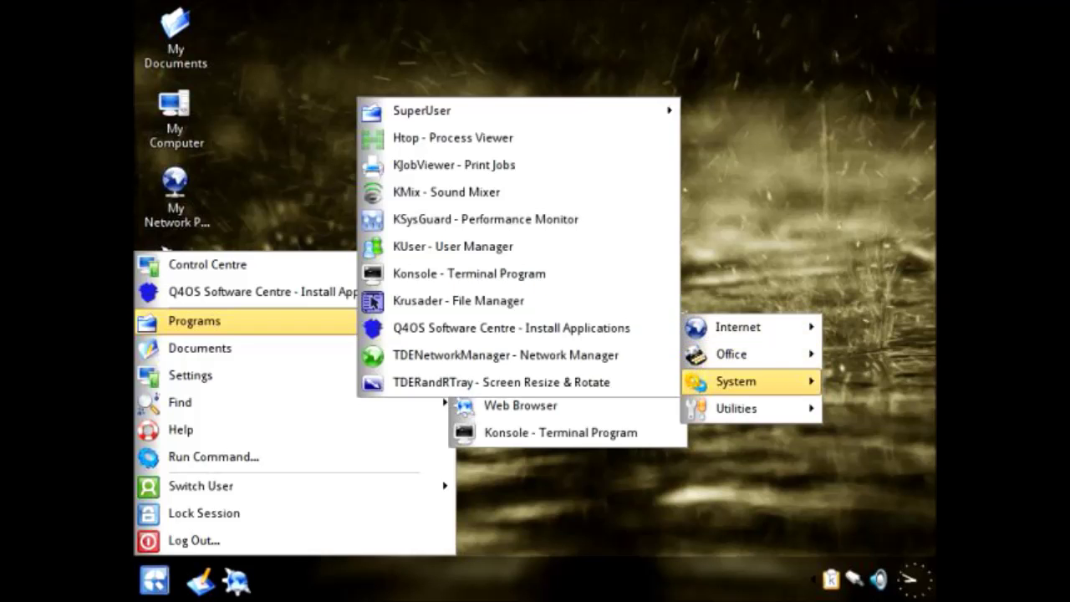
mouse_move(180, 401)
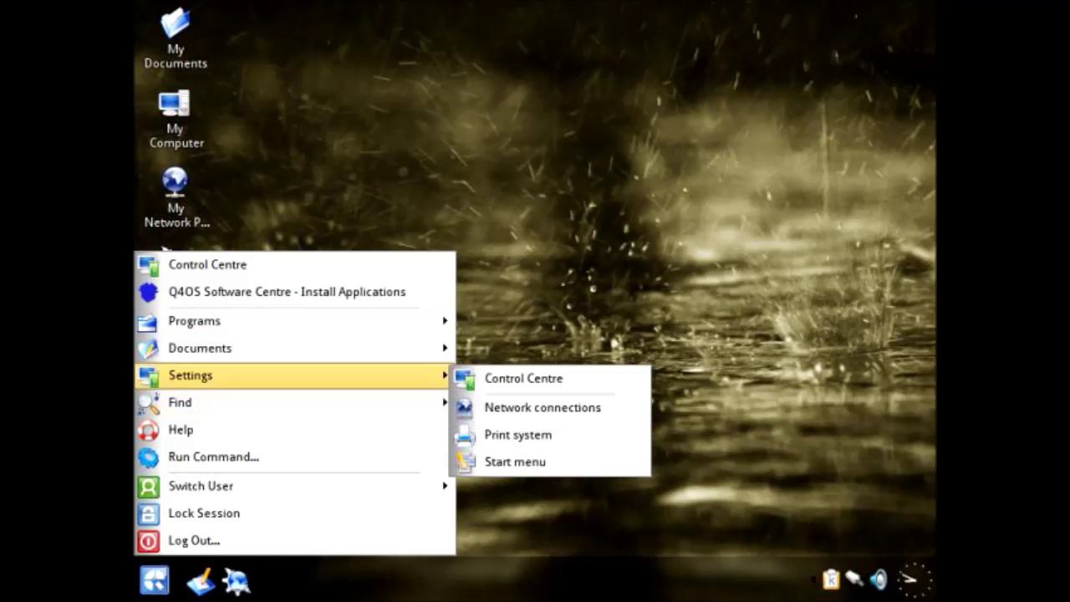
left_click(523, 378)
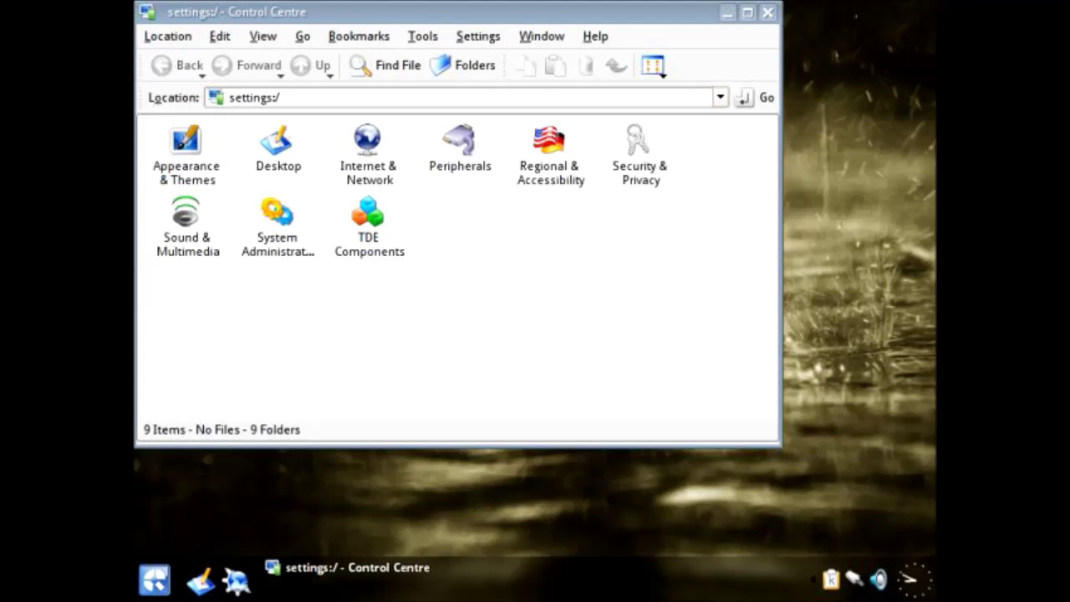
left_click(185, 142)
left_click(458, 155)
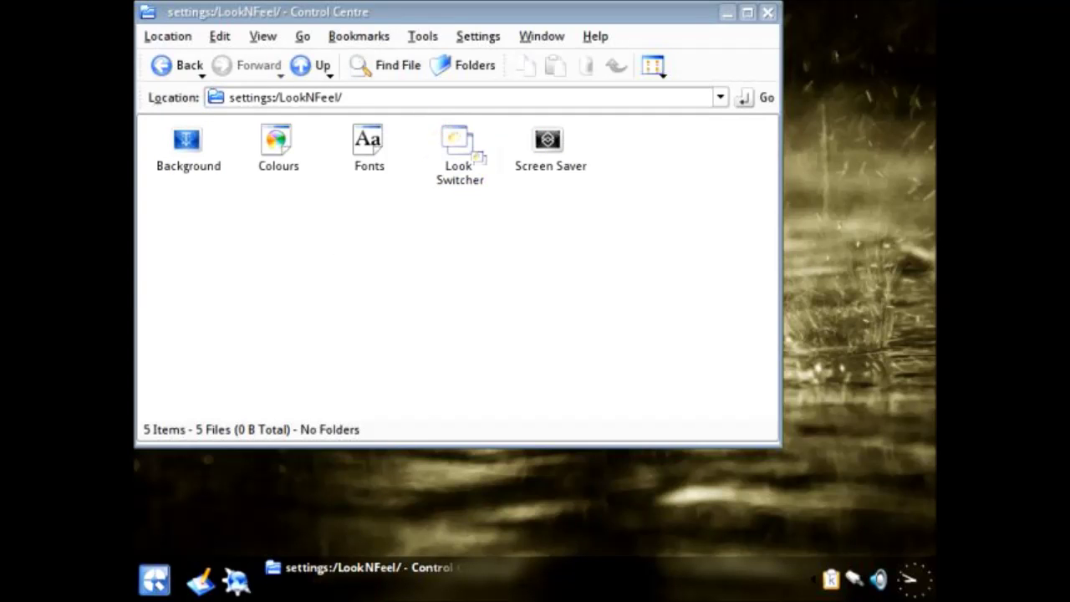
key("Return")
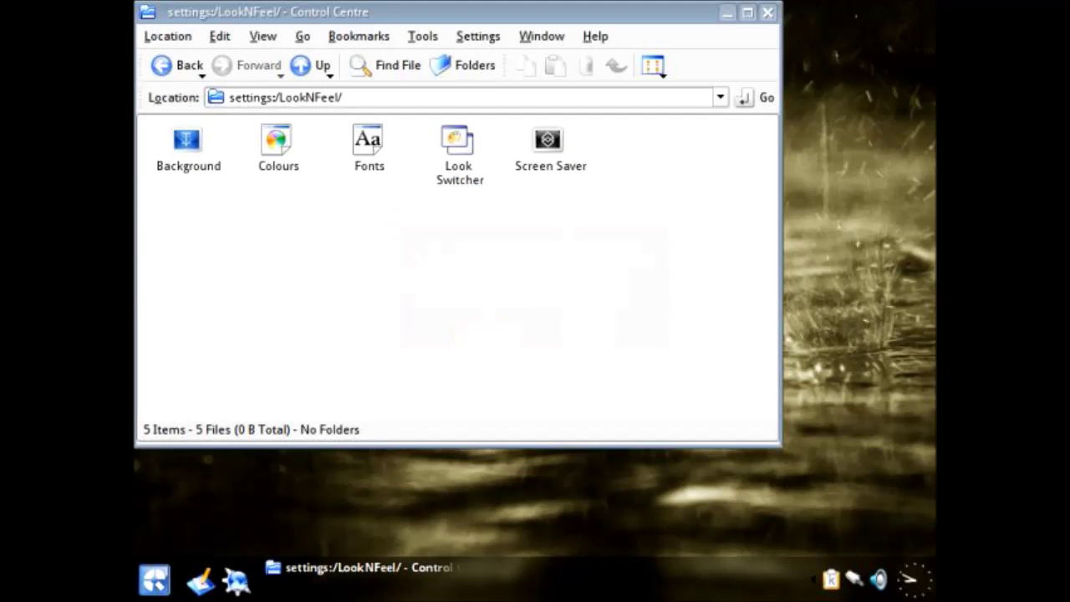
key("Return")
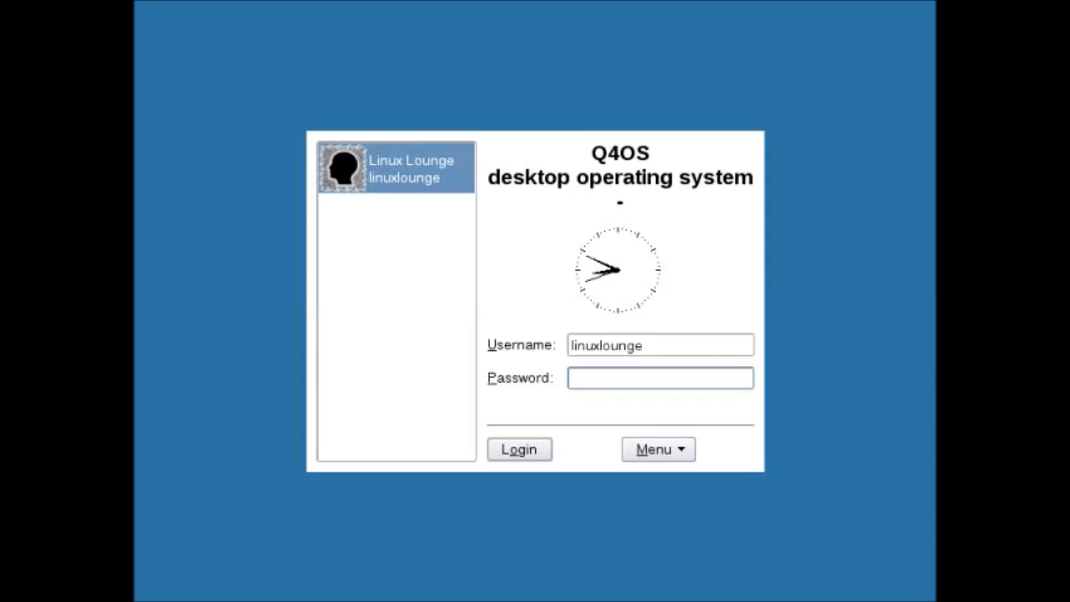
Step: Sign back into Q4OS with the account password, capitalising its first letter
key("Caps_Lock")
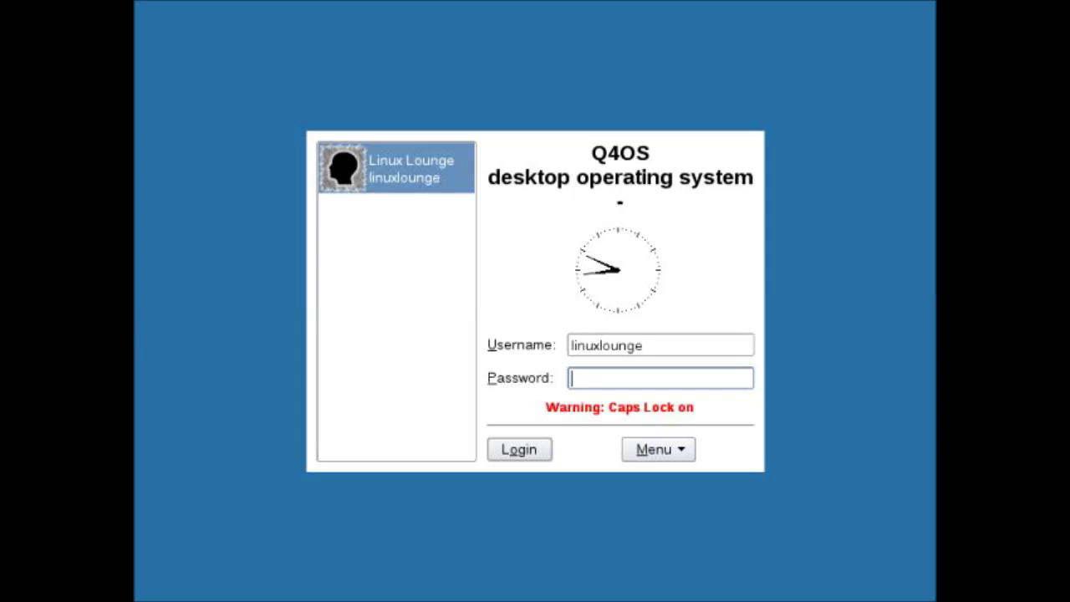
key("Caps_Lock")
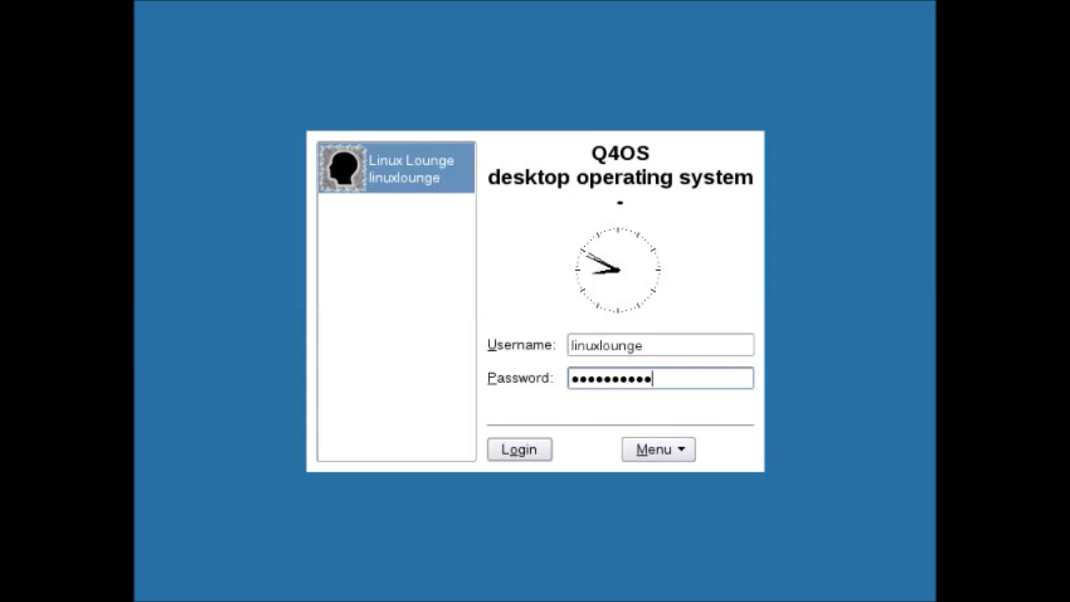
key("Return")
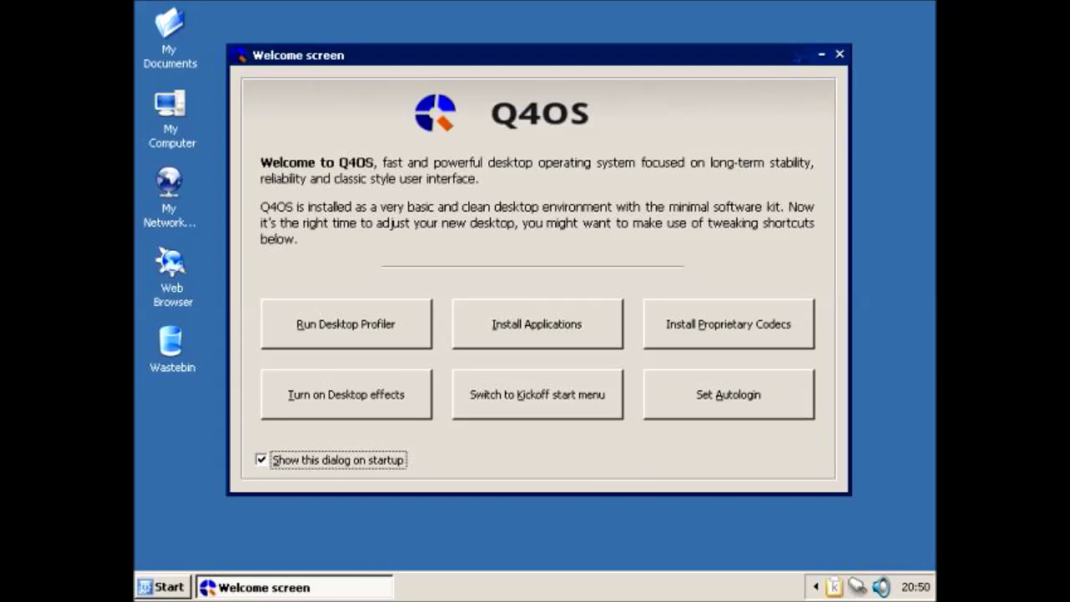
Step: Close the Welcome screen, check the Start menu, and select the Web Browser desktop shortcut
left_click(839, 55)
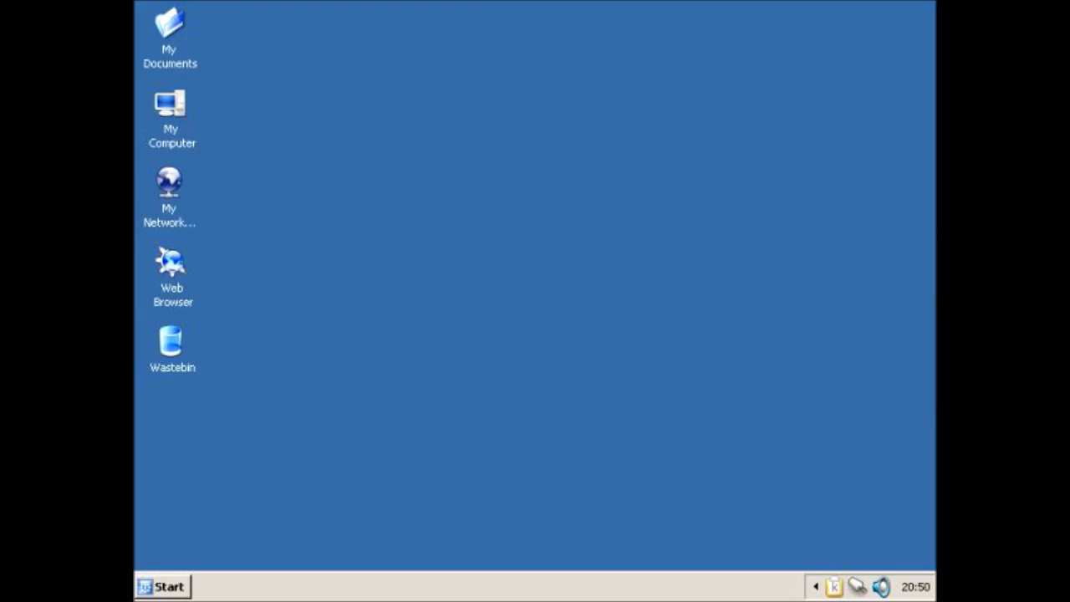
key("super")
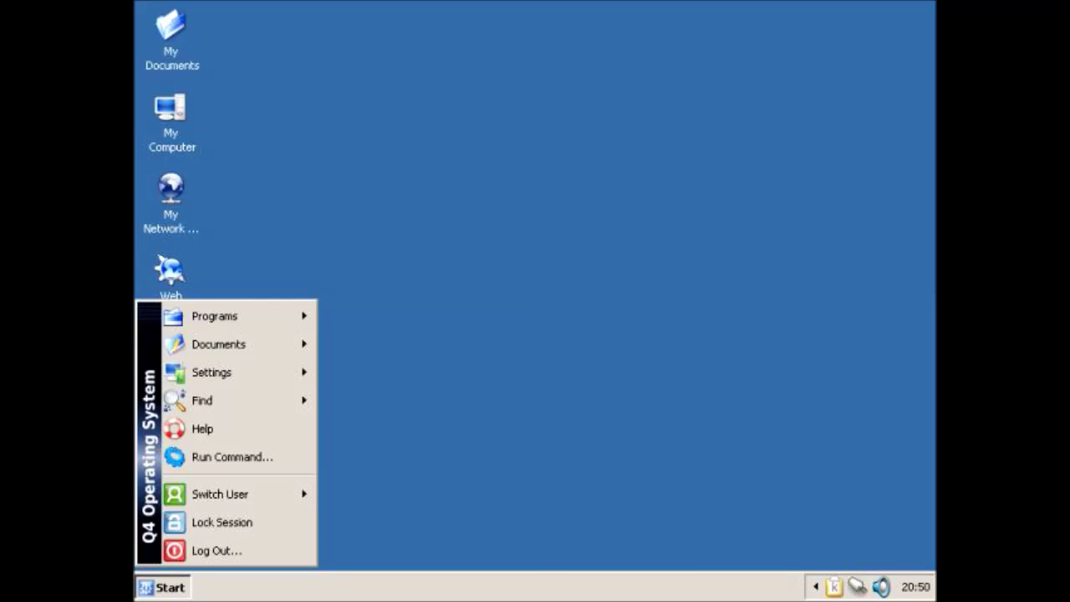
key("Escape")
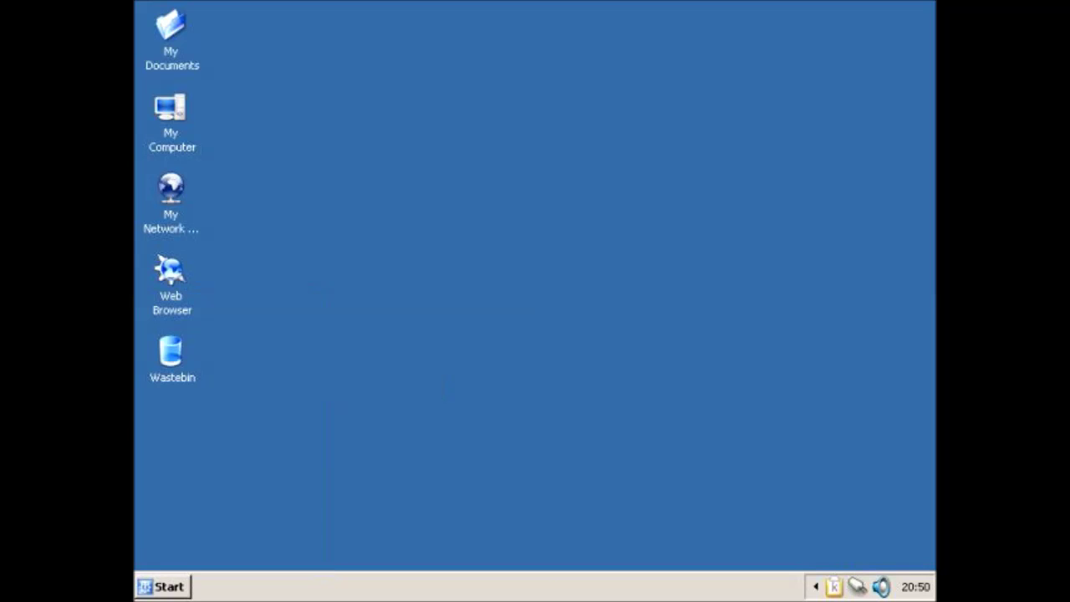
key("super")
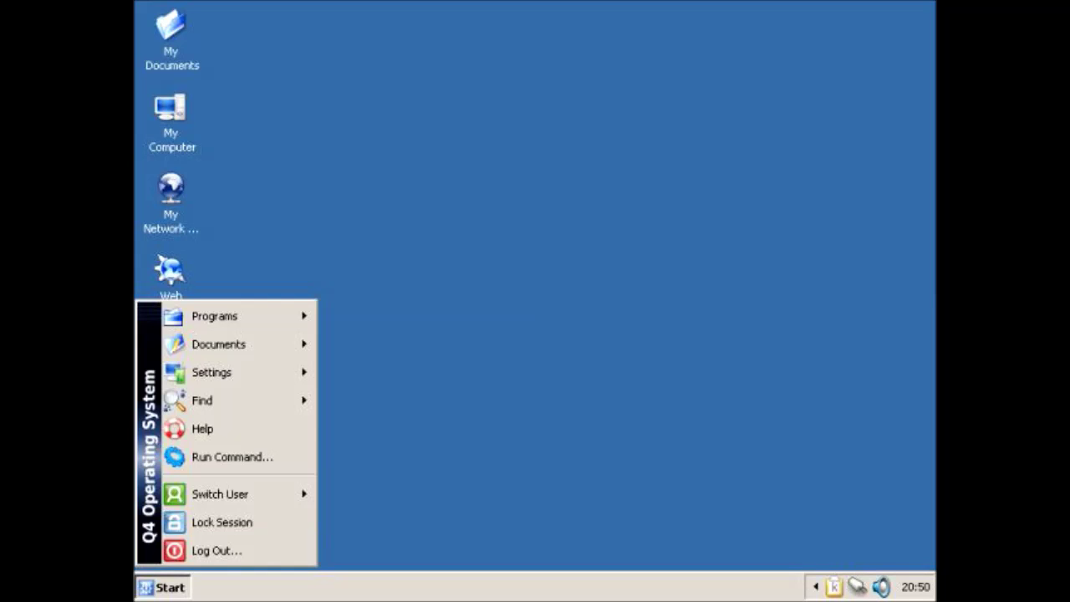
mouse_move(214, 316)
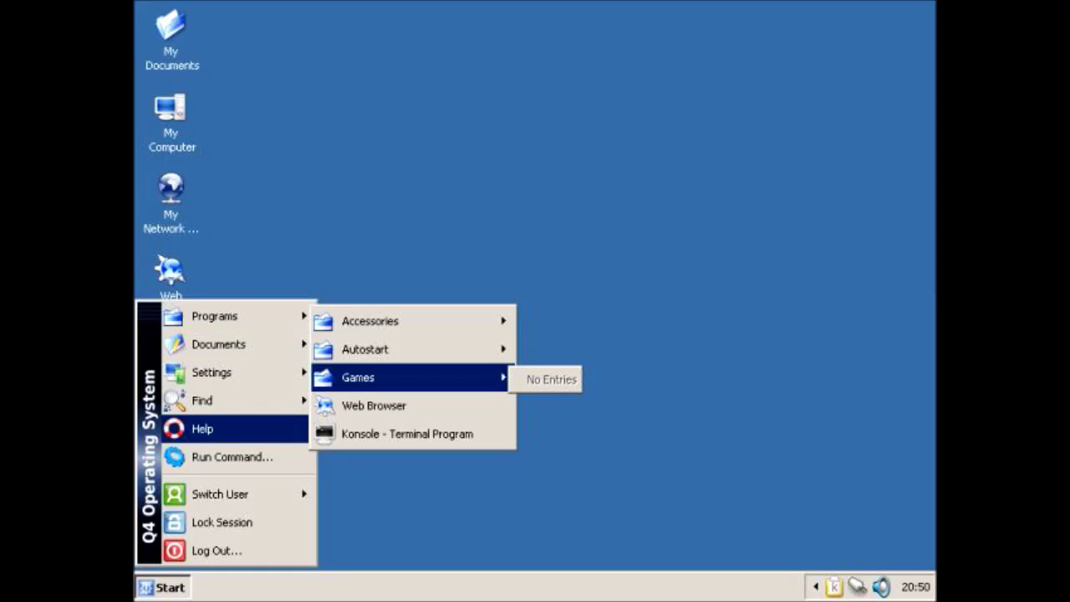
key("Escape")
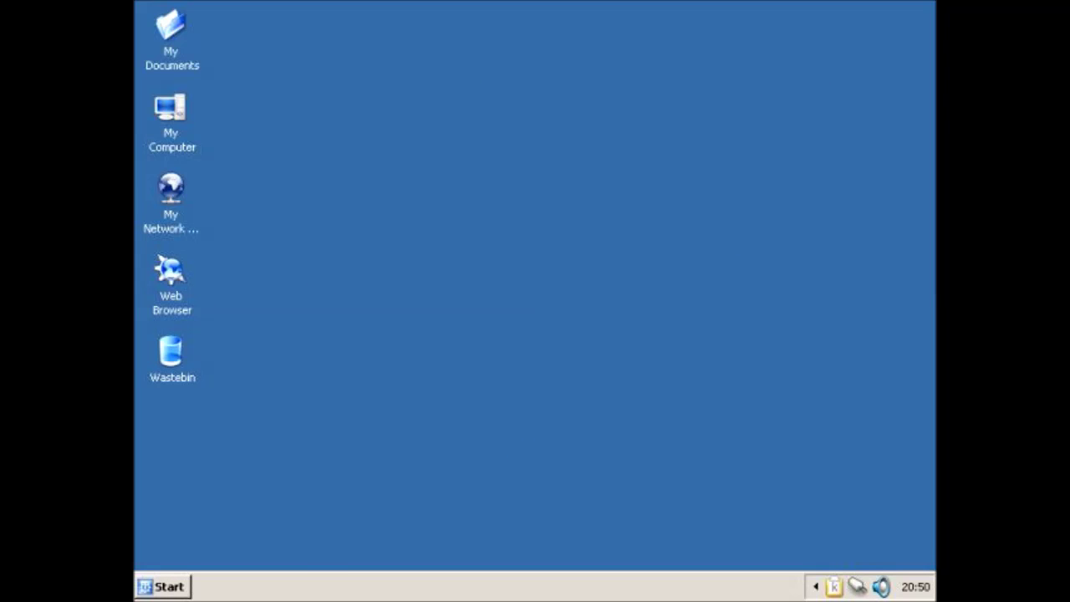
left_click(170, 276)
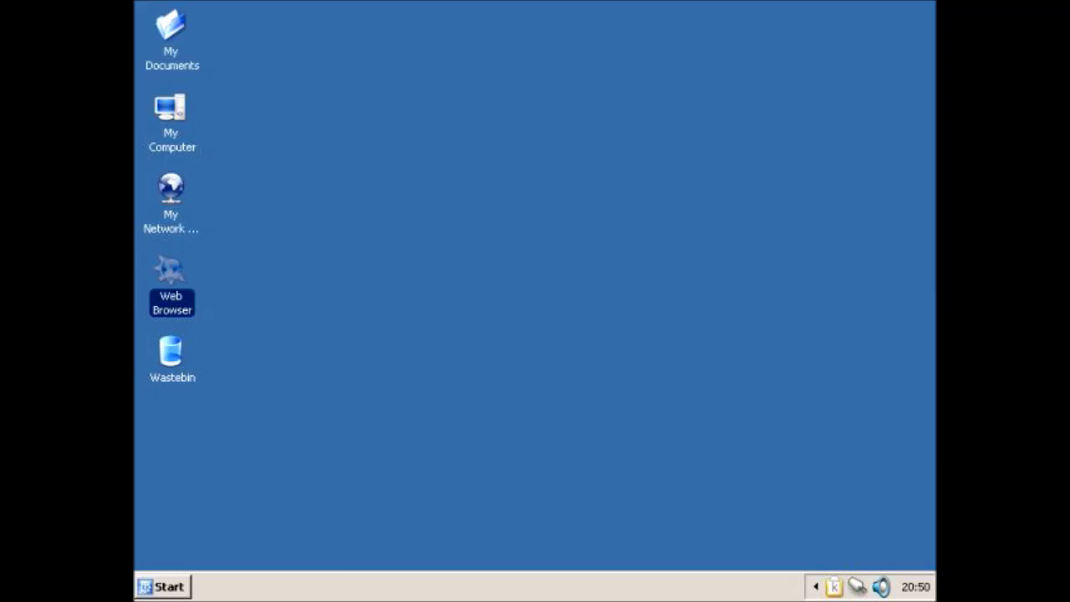
double_click(183, 280)
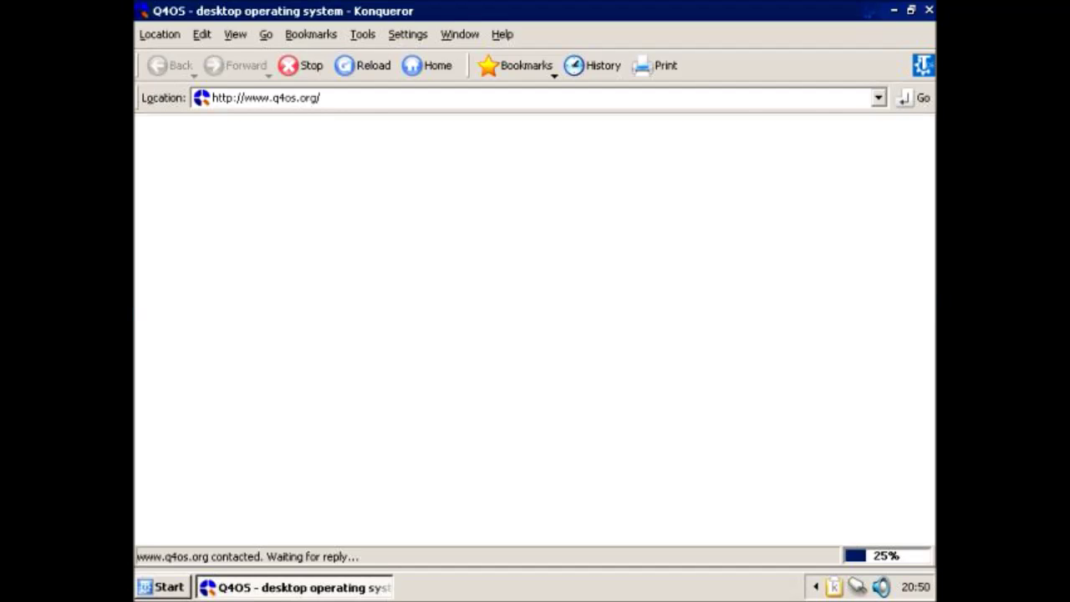
key("ctrl+a")
key("BackSpace")
type("www.goo")
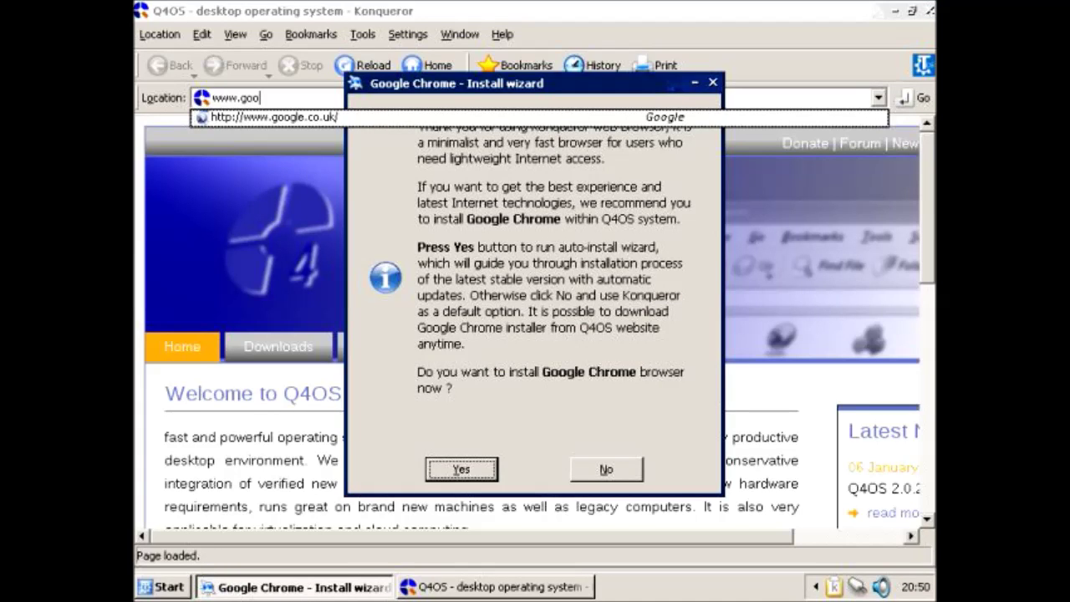
key("Return")
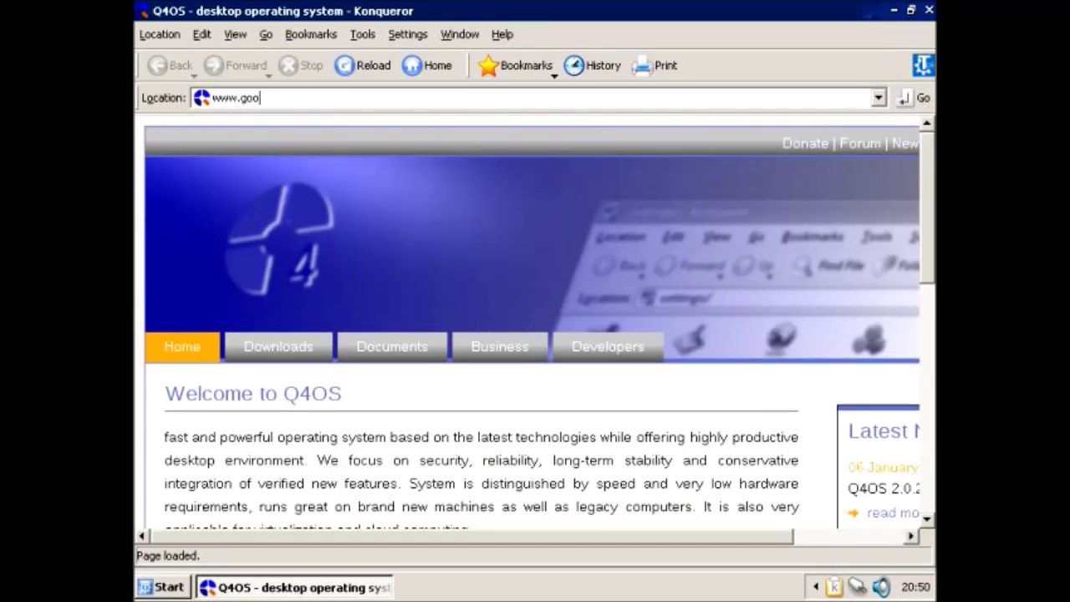
type("gle.co.uk")
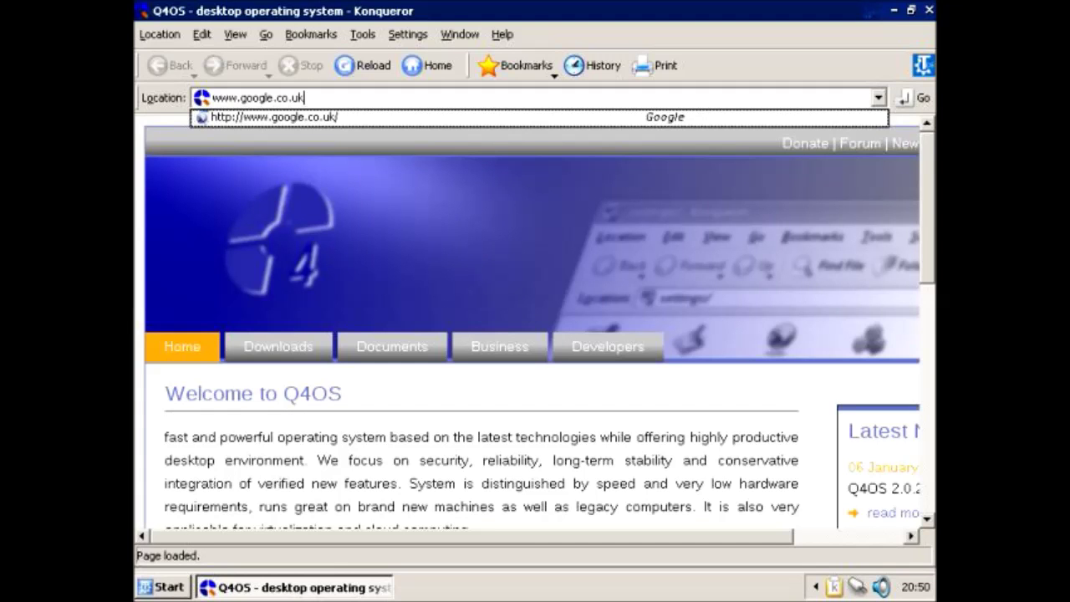
key("Return")
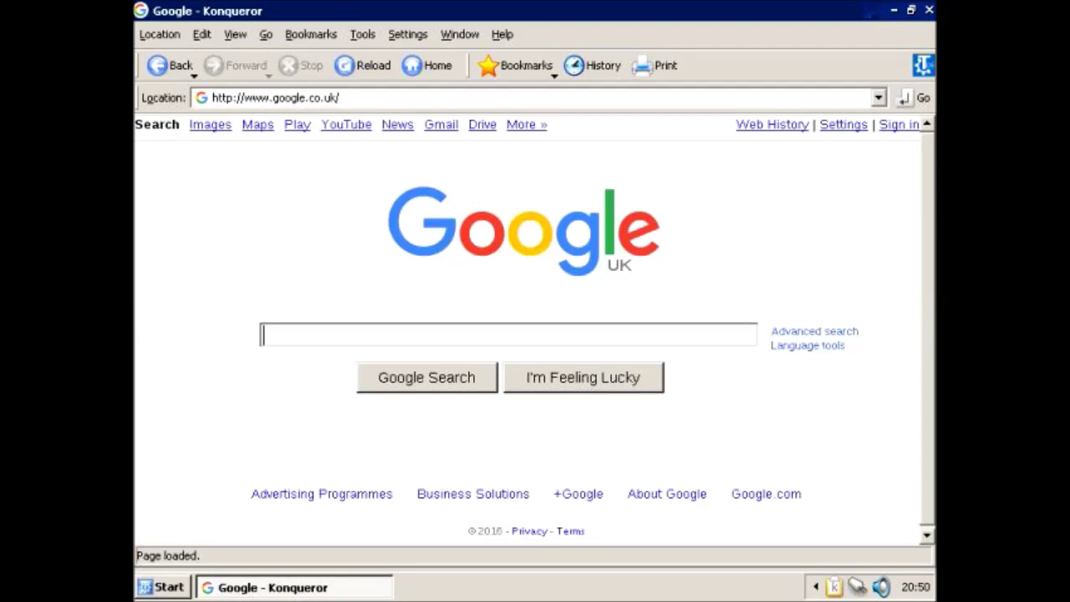
type("fire")
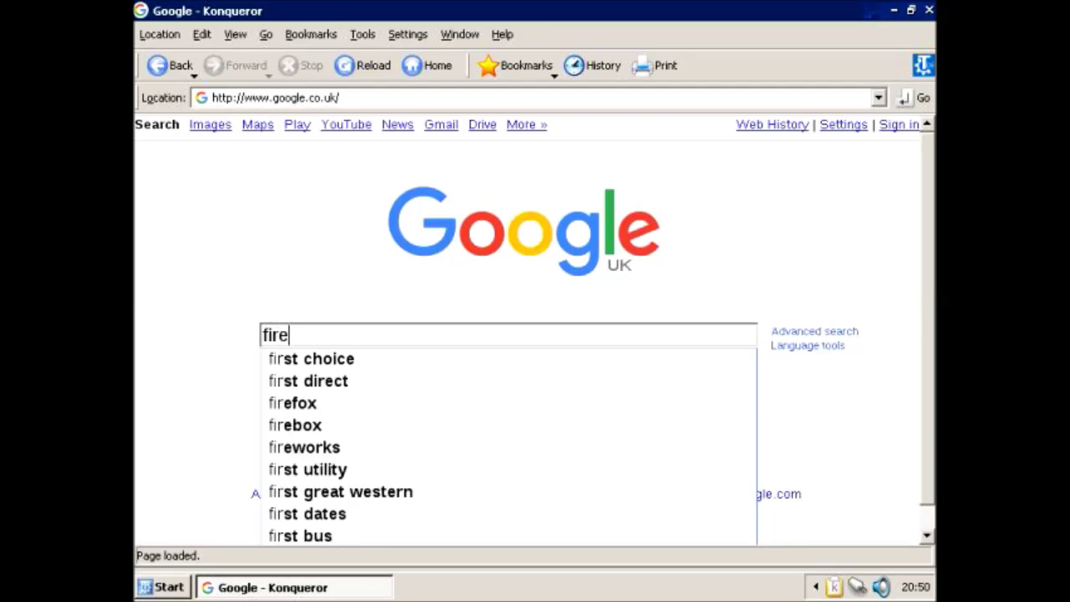
type("fox")
key("Return")
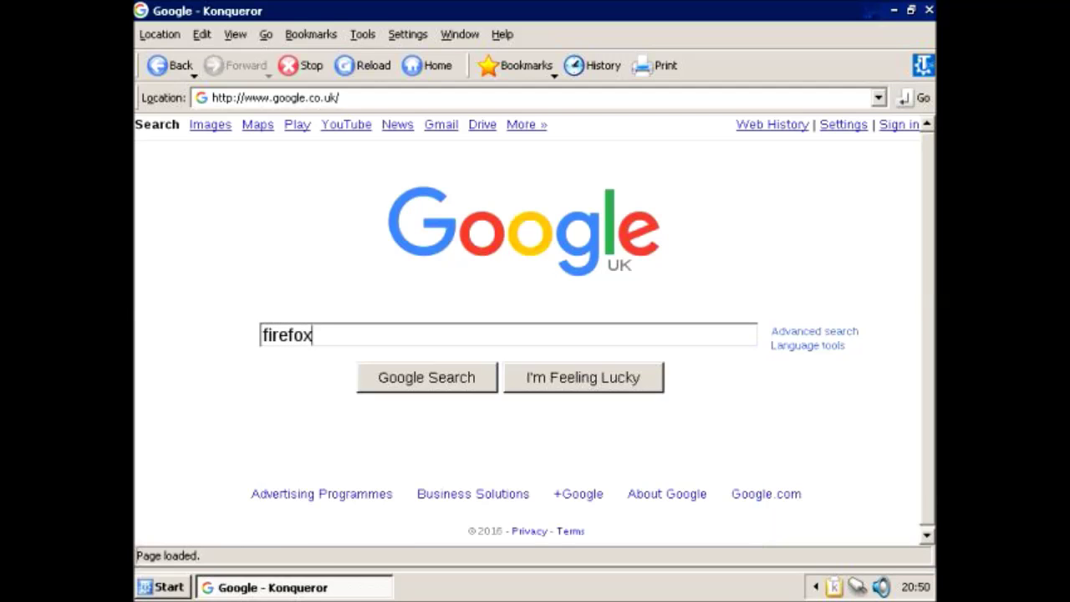
Step: Open Mozilla's en-GB Firefox download page from the search results
left_click(454, 325)
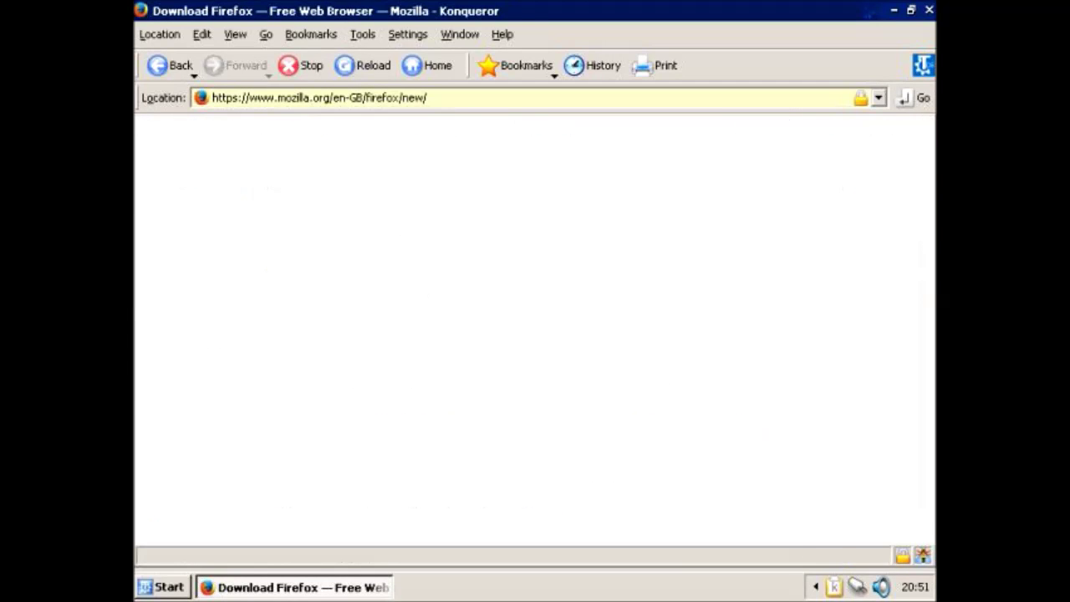
scroll(535, 321, "down", 5)
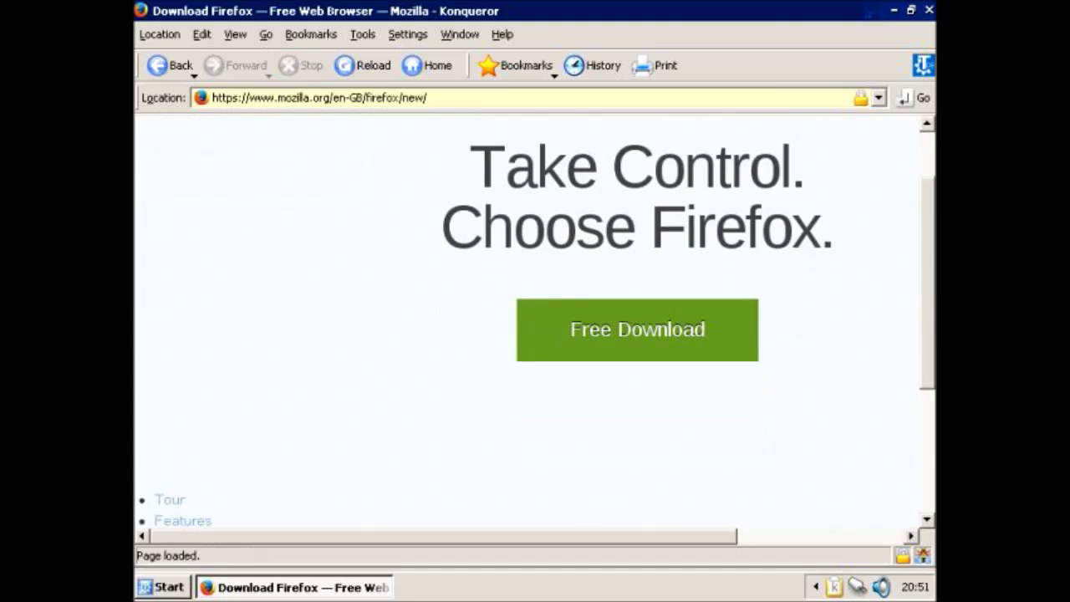
scroll(535, 322, "up", 3)
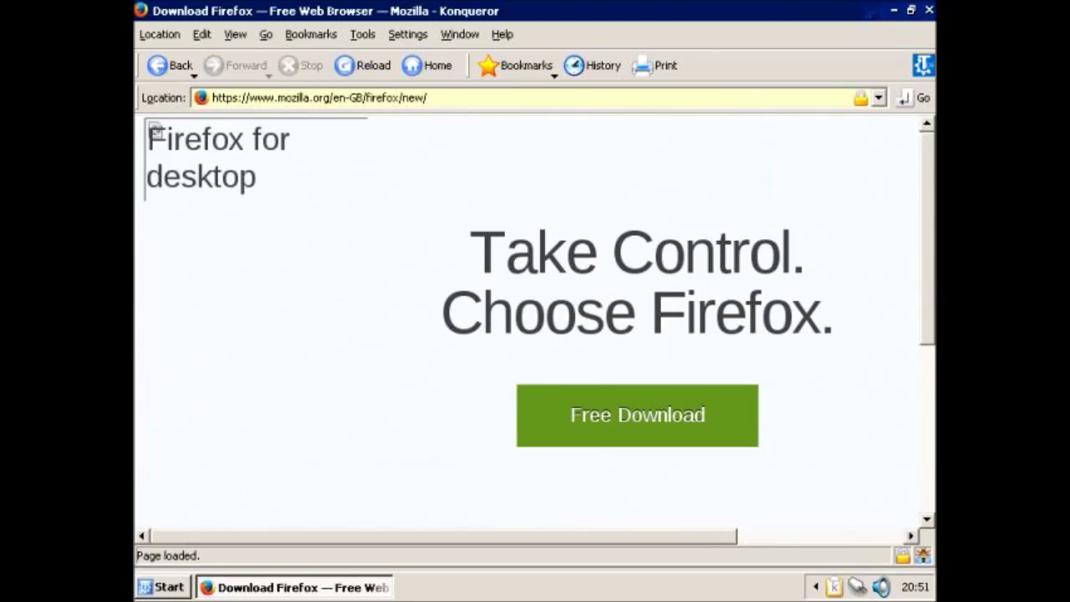
scroll(535, 322, "down", 1)
Step: Save the firefox-43.0.4.tar.bz2 download into Documents
left_click(637, 333)
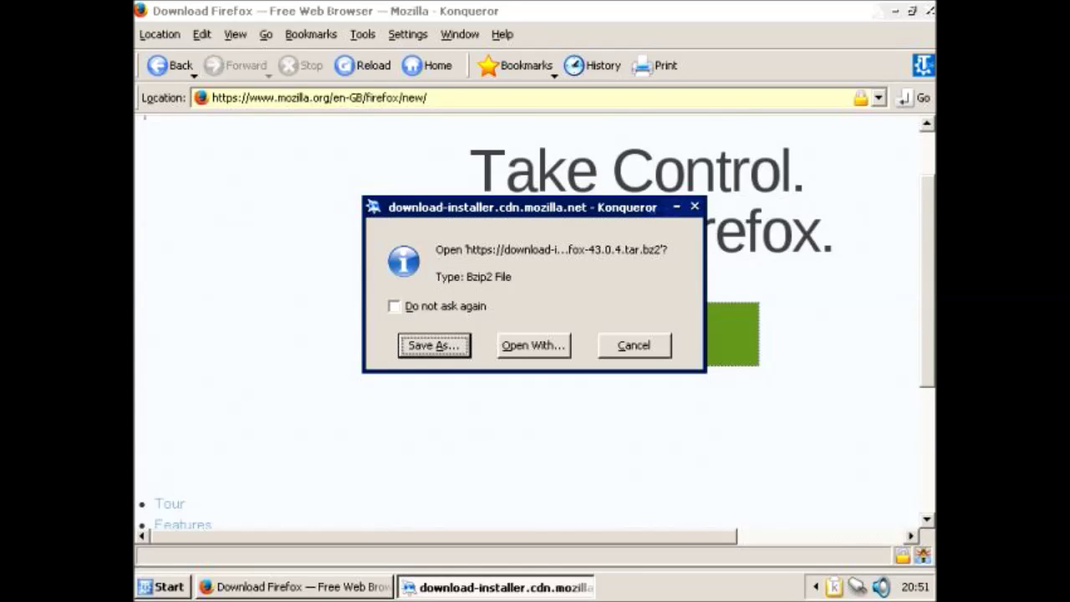
key("Return")
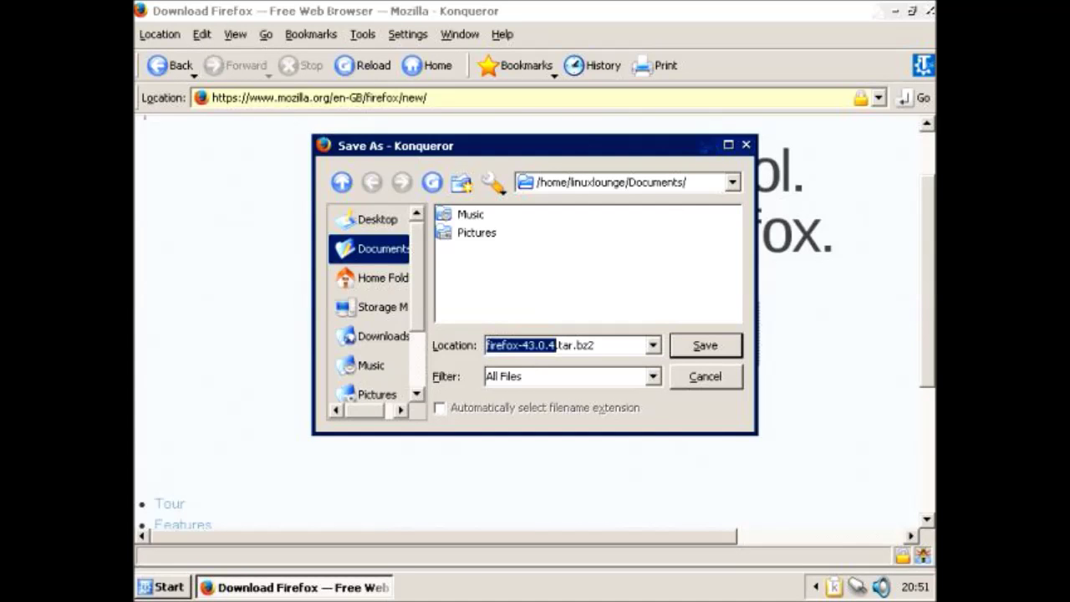
key("Return")
scroll(534, 325, "down", 5)
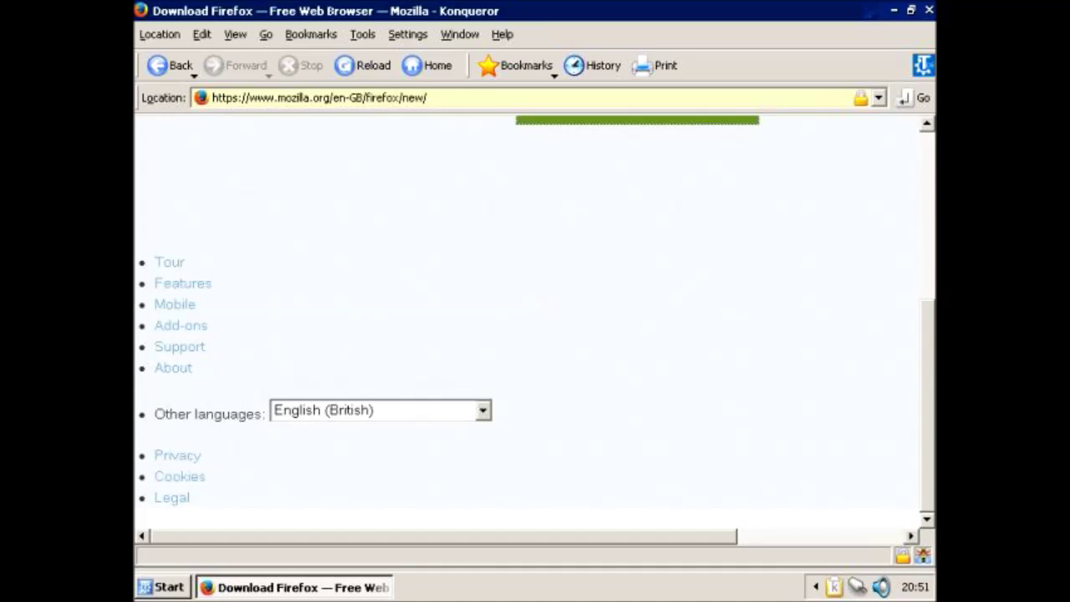
scroll(534, 318, "right", 5)
Step: Go back to Google and search for 'transmac' instead of firefox
key("alt+Left")
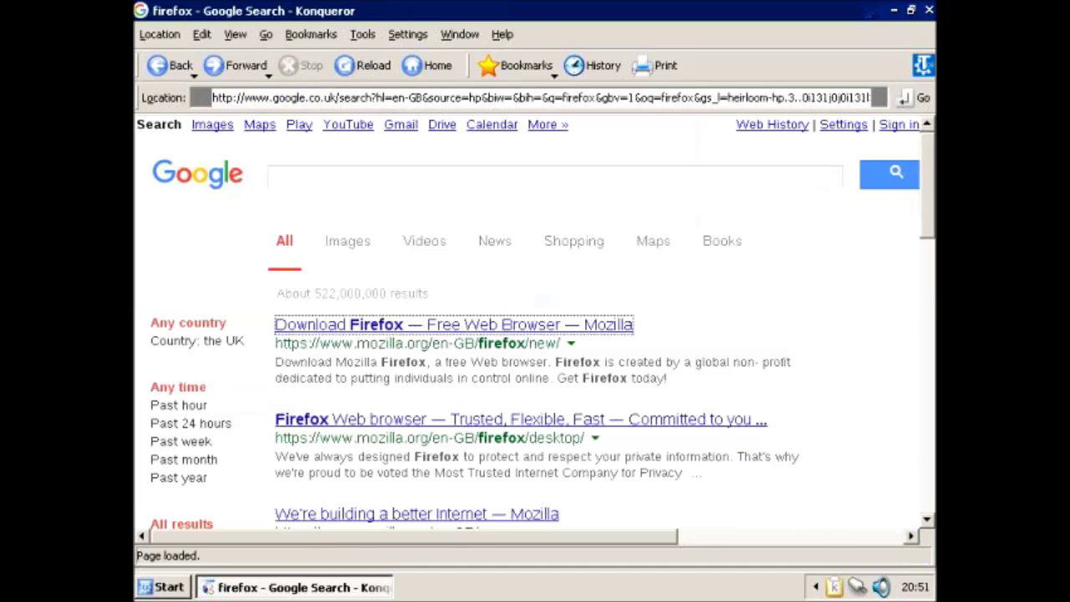
key("ctrl+a")
key("BackSpace")
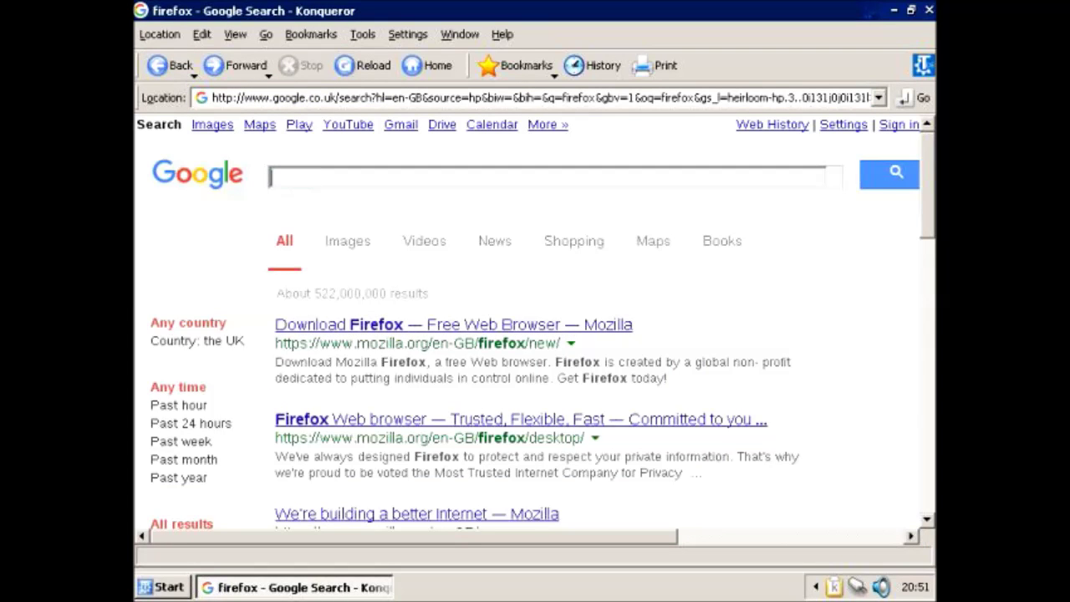
type("t4")
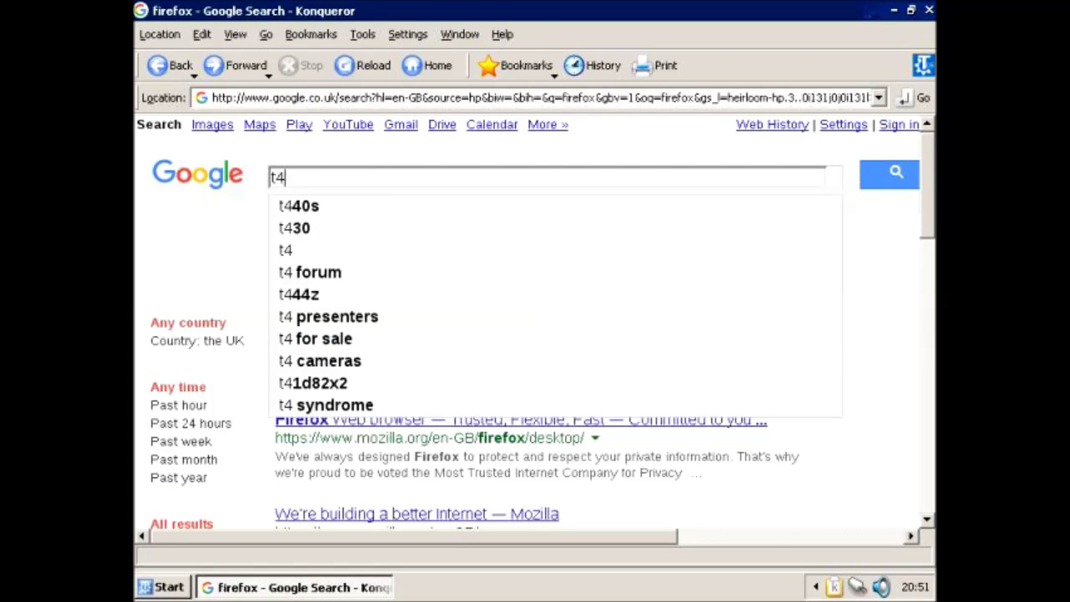
key("BackSpace")
type("ran")
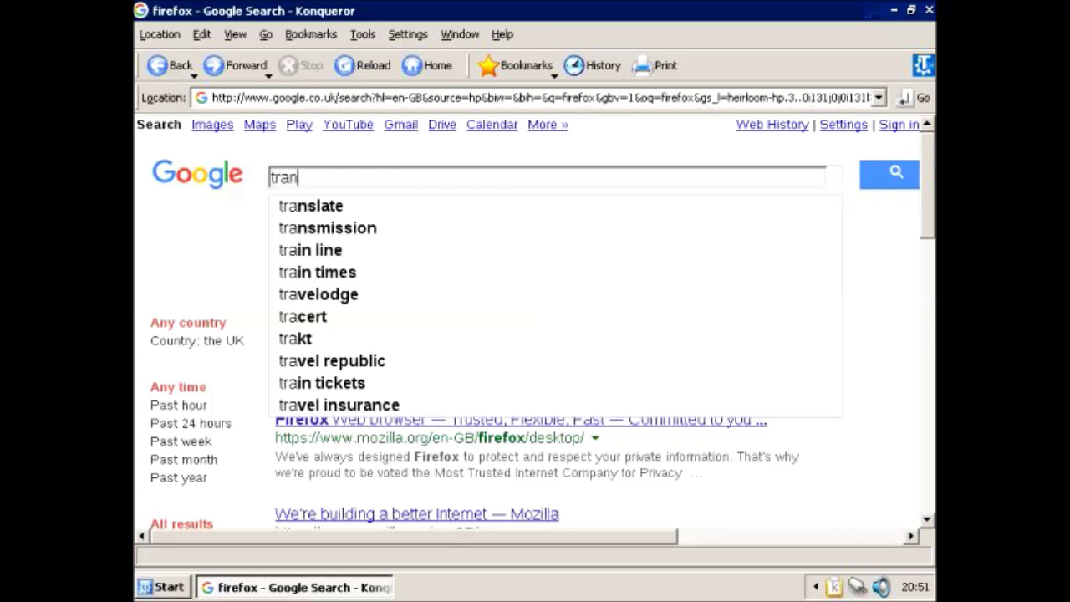
type("smac")
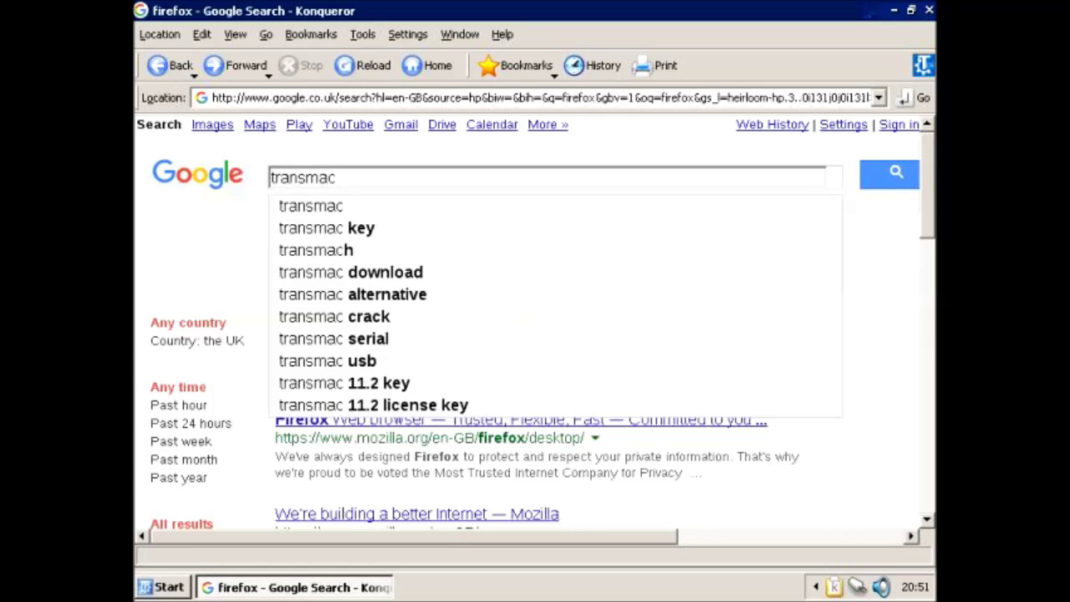
key("Return")
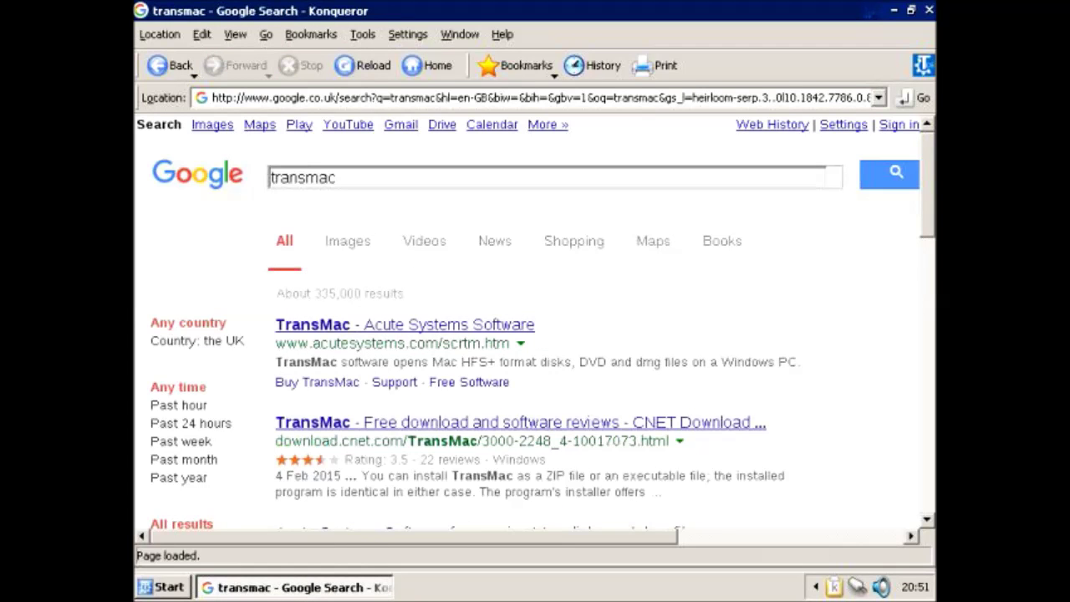
Step: Open the Acute Systems TransMac page and save tmsetup.exe into Documents
left_click(404, 325)
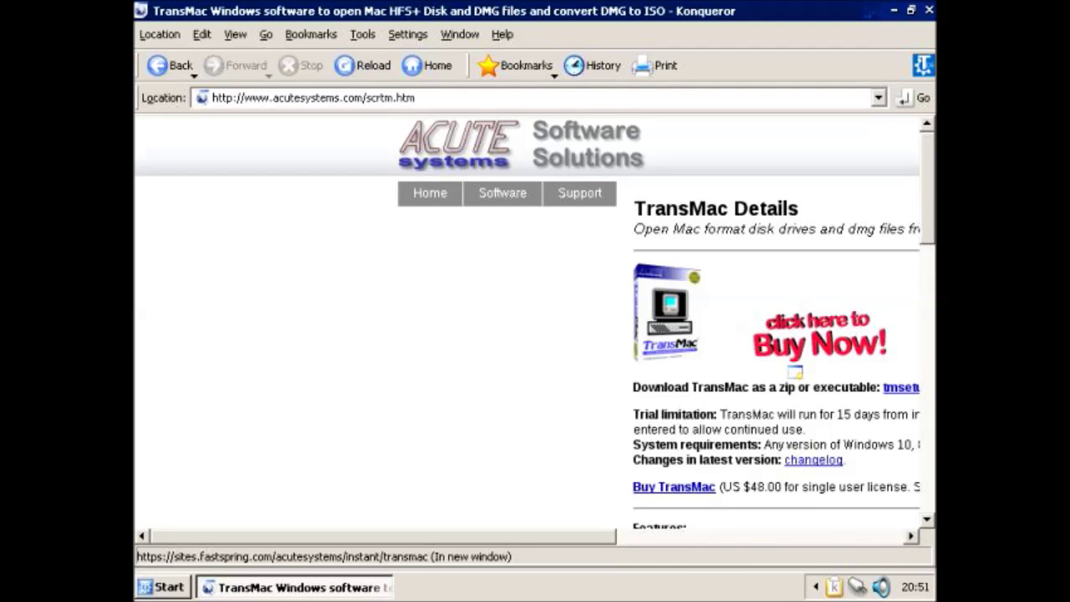
scroll(819, 335, "down", 10)
scroll(784, 321, "up", 10)
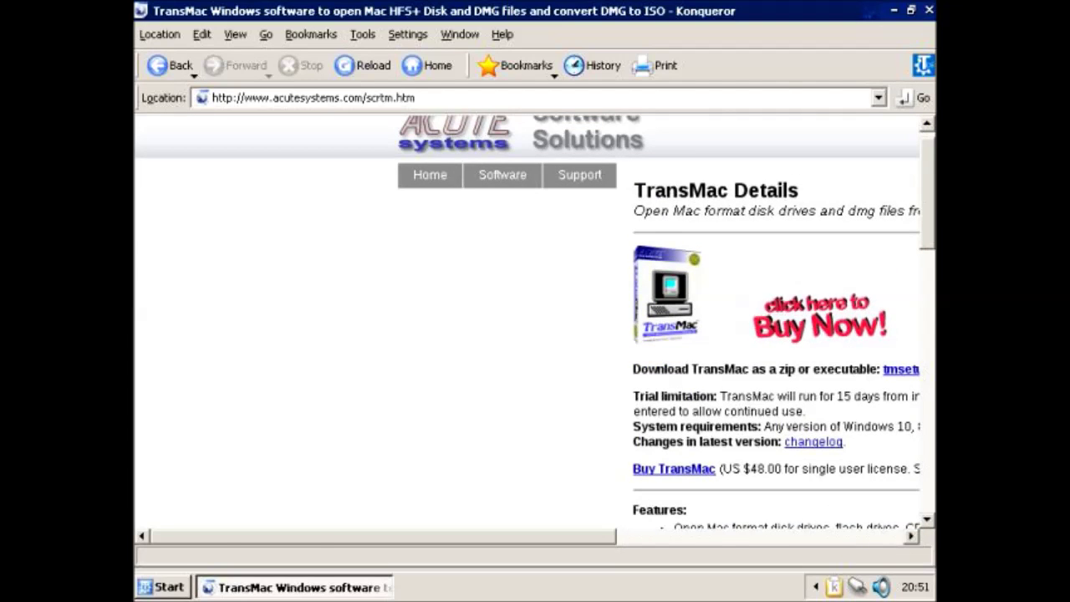
scroll(535, 326, "right", 5)
left_click(710, 368)
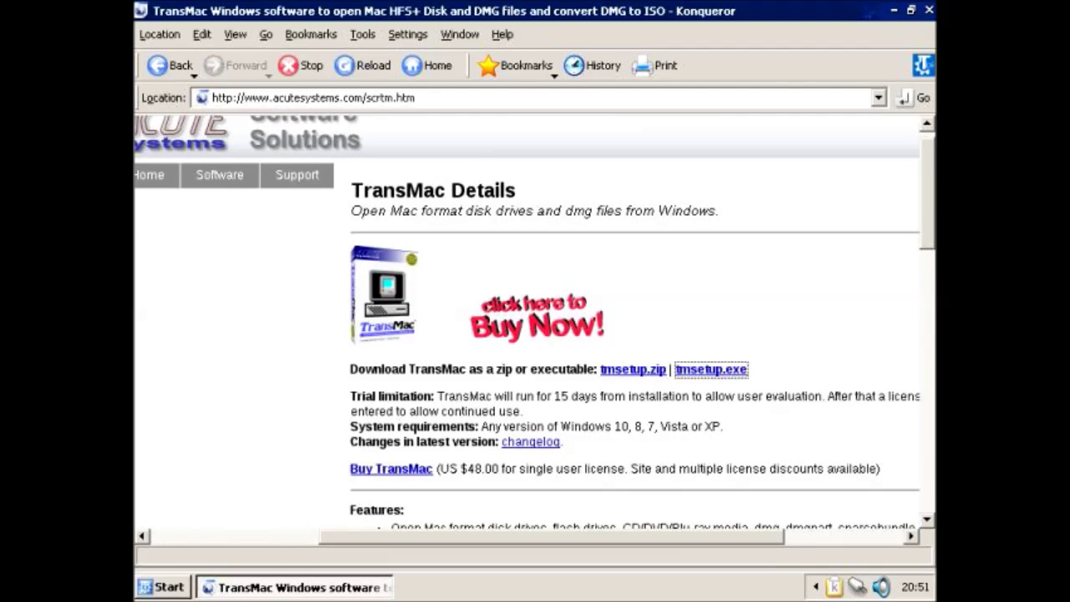
key("Return")
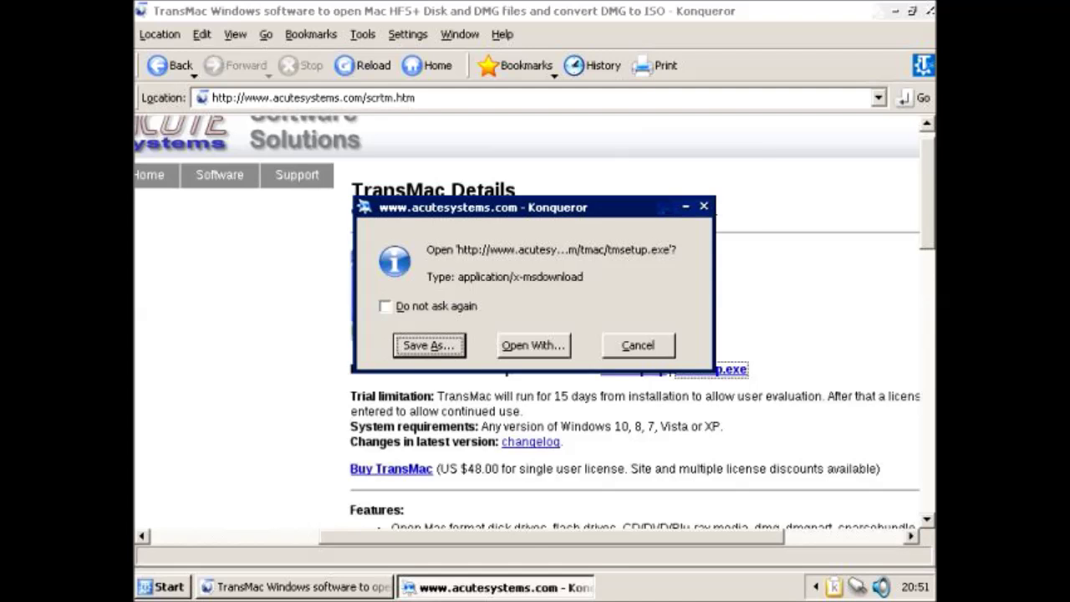
key("Return")
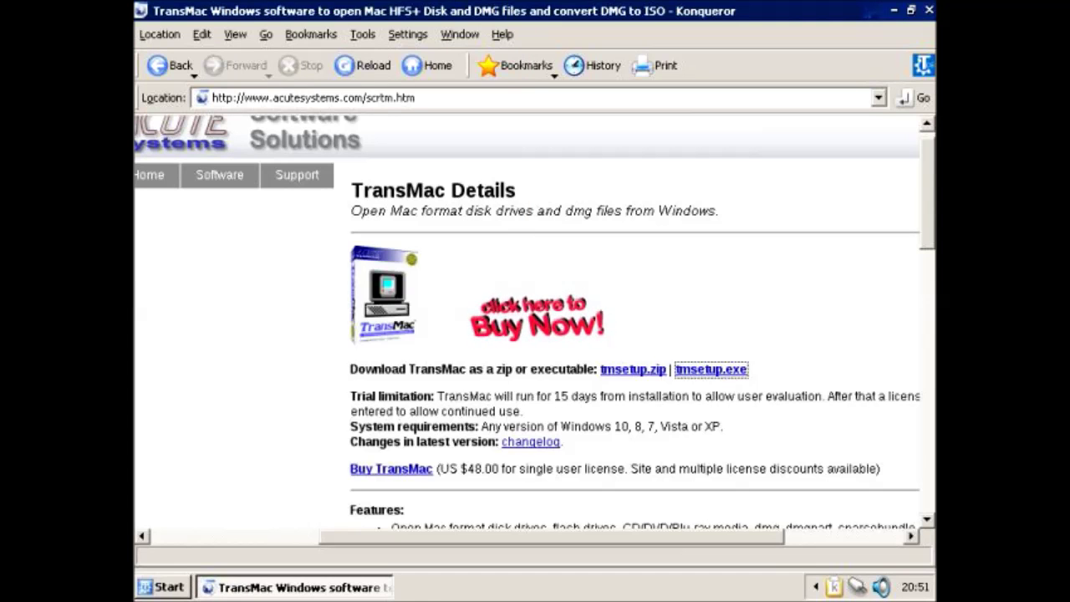
Step: Open the Documents folder, confirm tmsetup.exe is there, and cancel the Open With prompt
key("super")
mouse_move(219, 345)
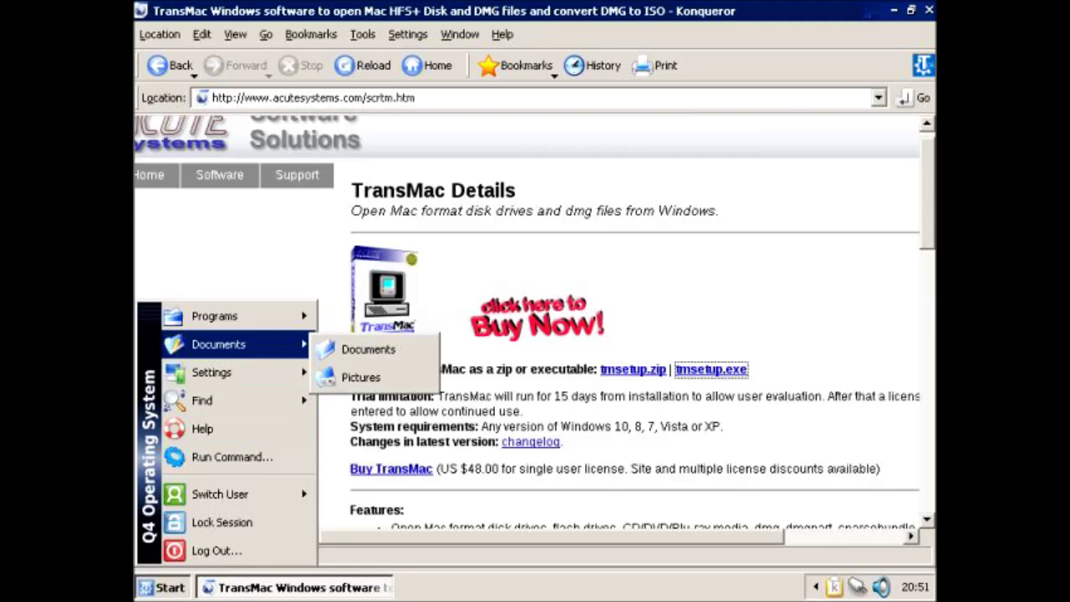
left_click(351, 358)
left_click(366, 142)
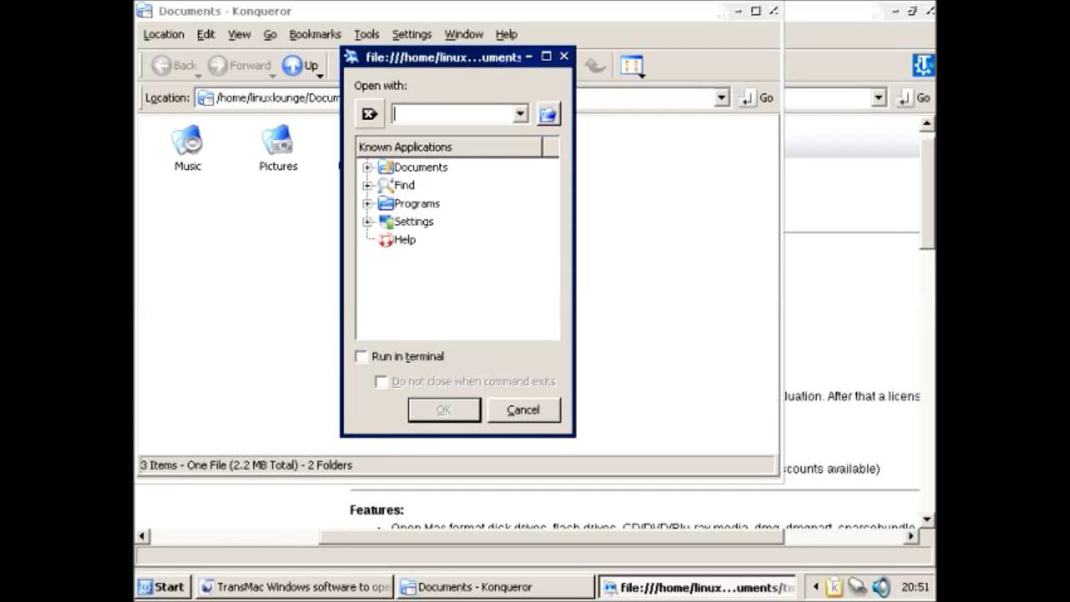
key("Escape")
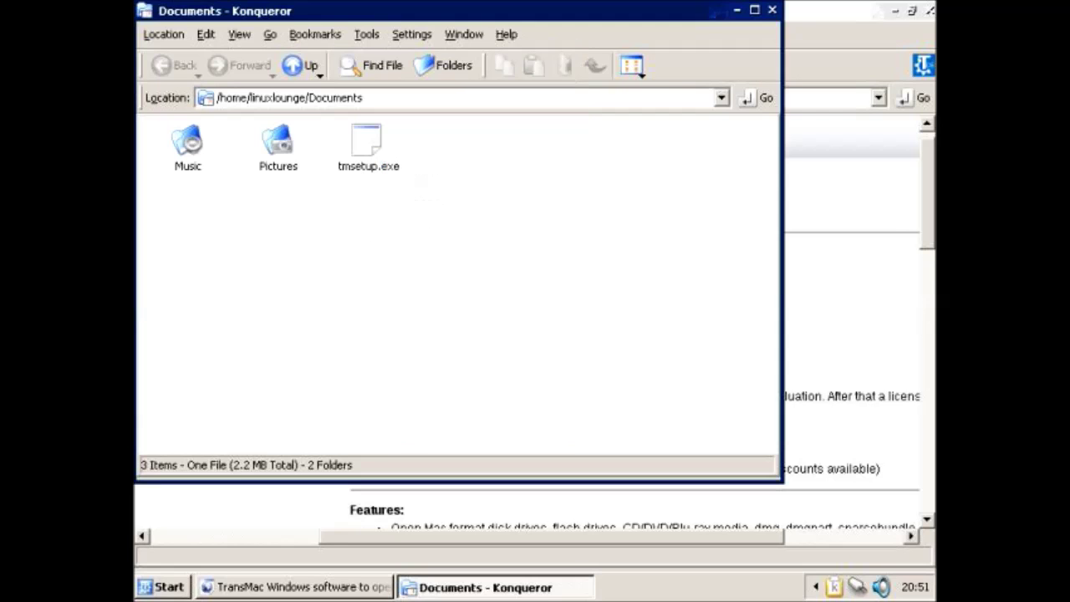
left_click(366, 150)
right_click(366, 154)
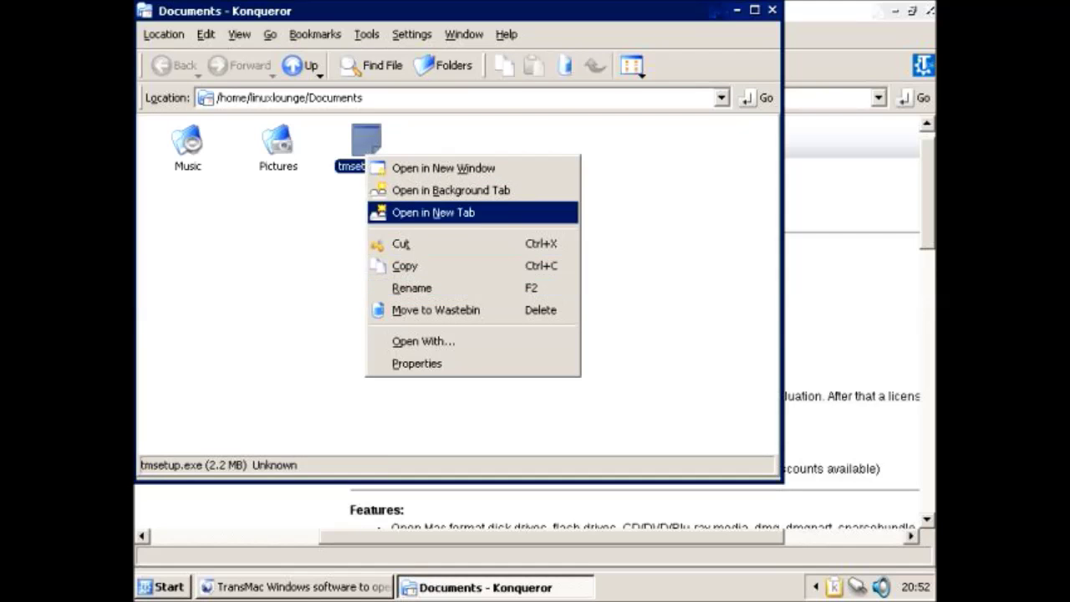
key("o")
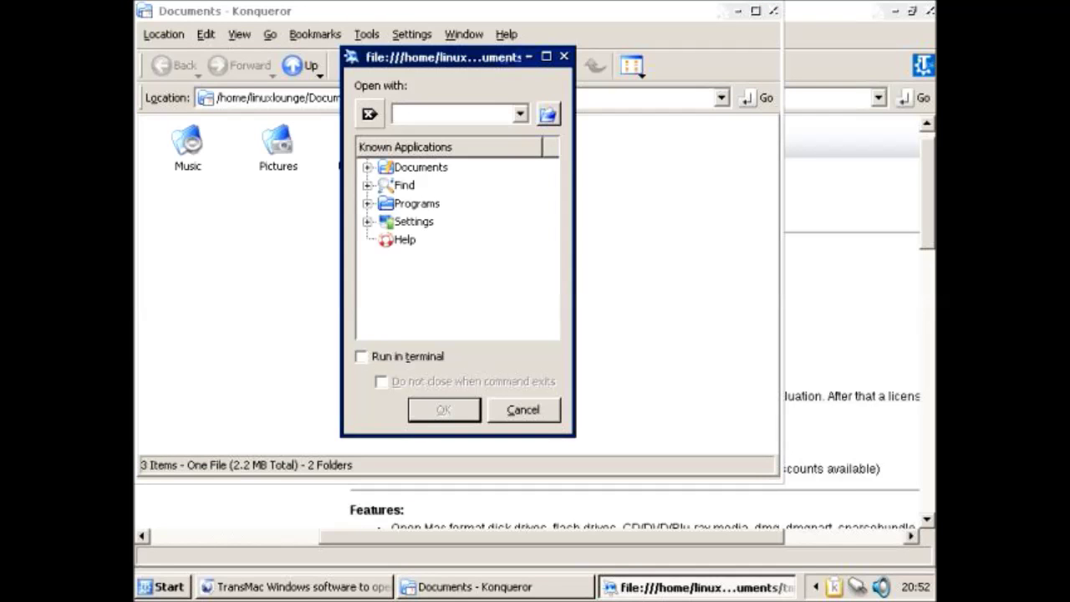
left_click(367, 203)
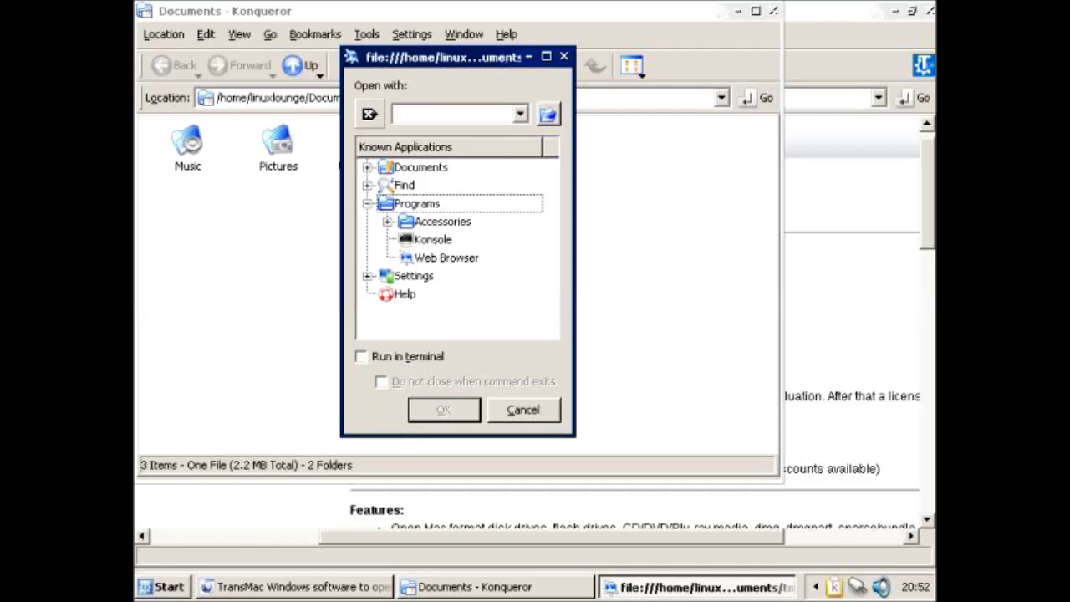
key("Escape")
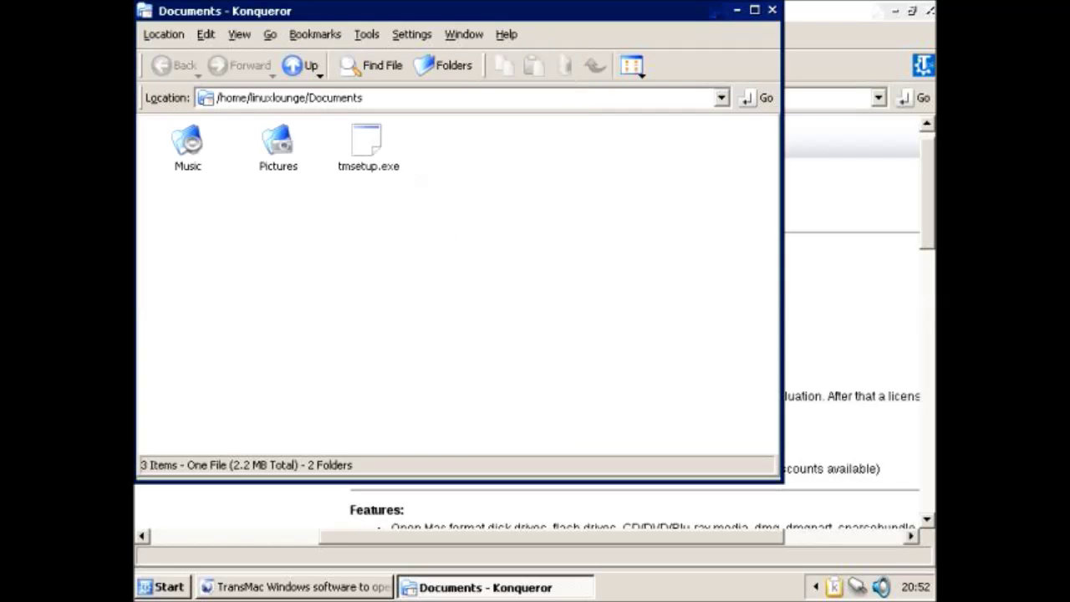
Step: Close the Documents folder and TransMac page windows, leaving the empty desktop
left_click(163, 587)
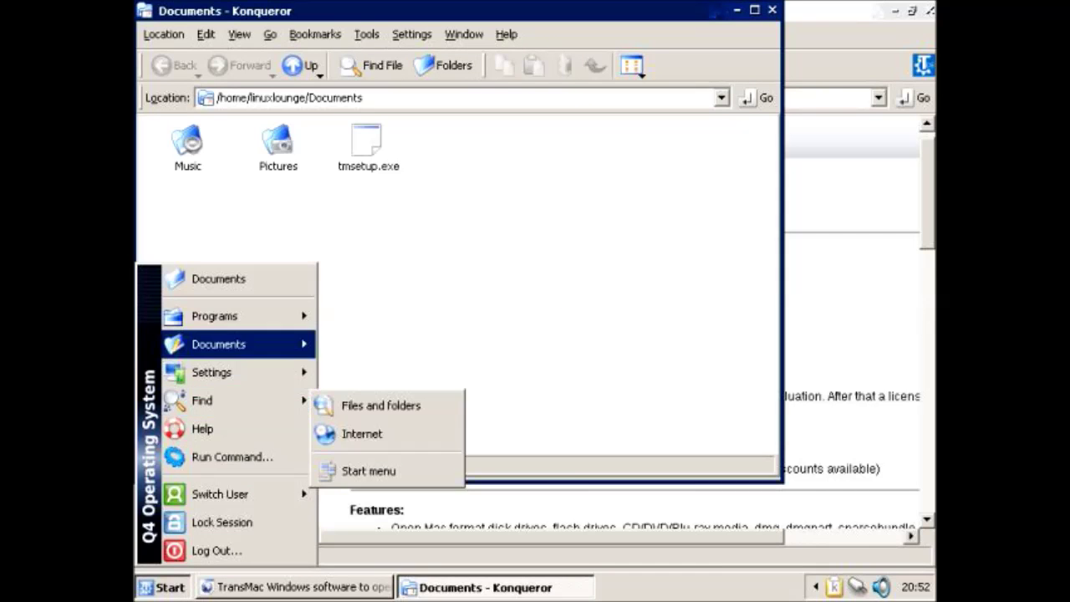
mouse_move(215, 316)
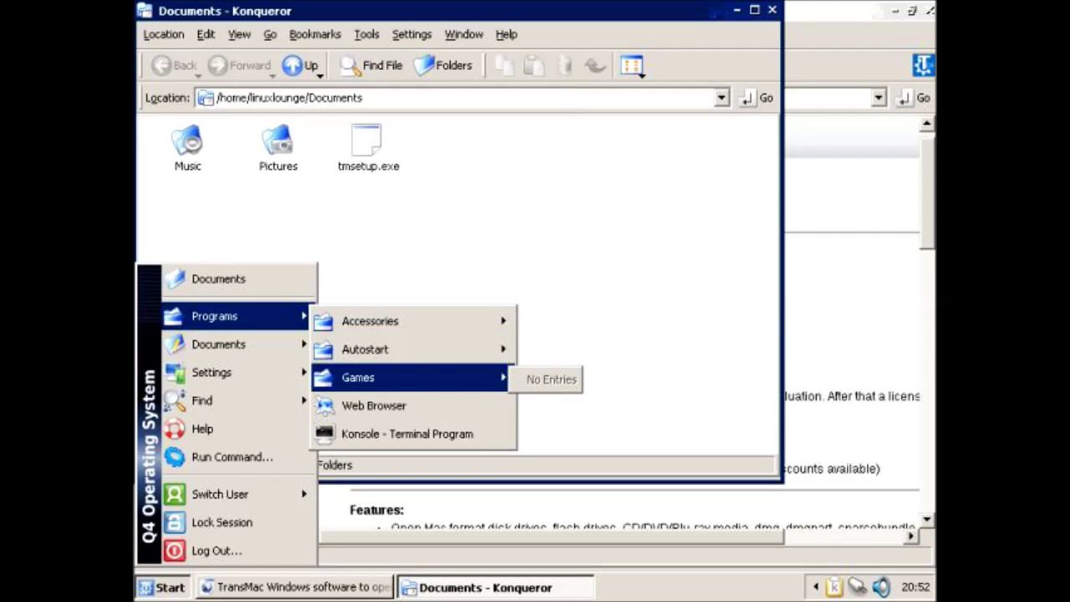
mouse_move(401, 350)
mouse_move(401, 321)
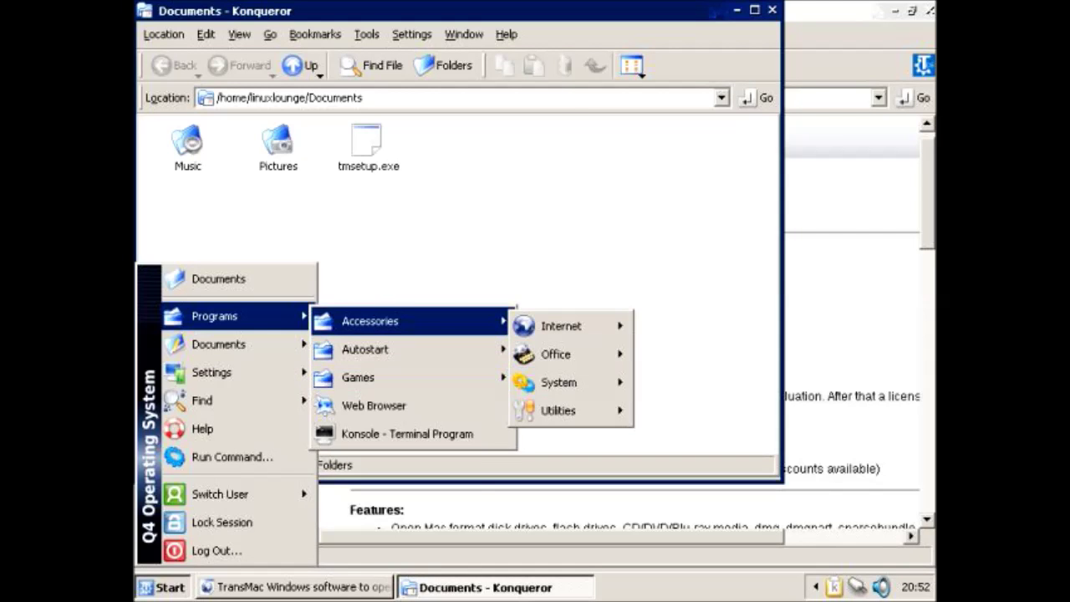
mouse_move(219, 344)
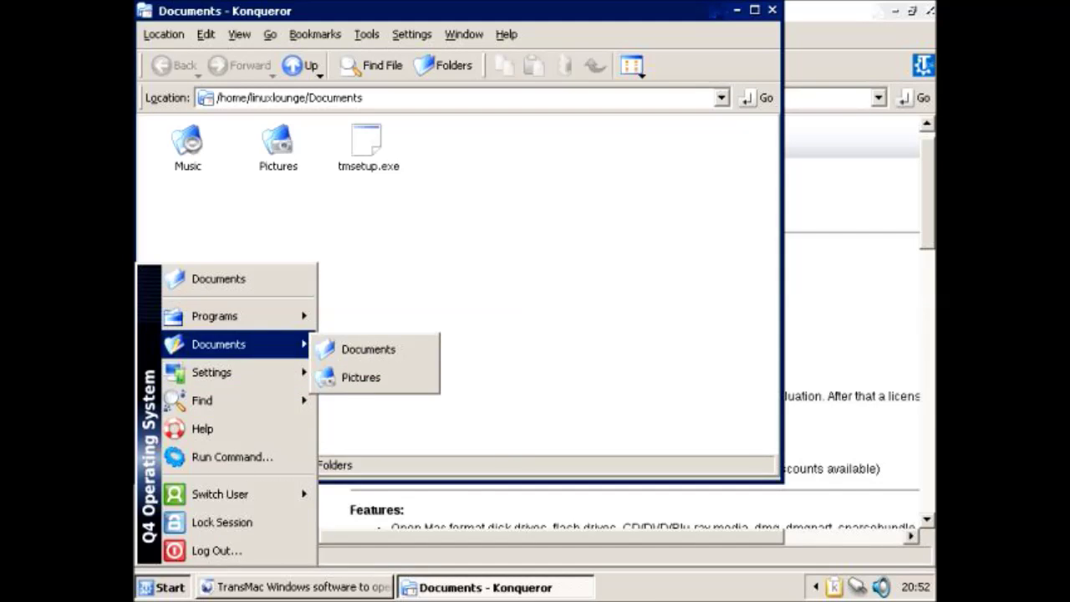
key("Escape")
key("alt+F4")
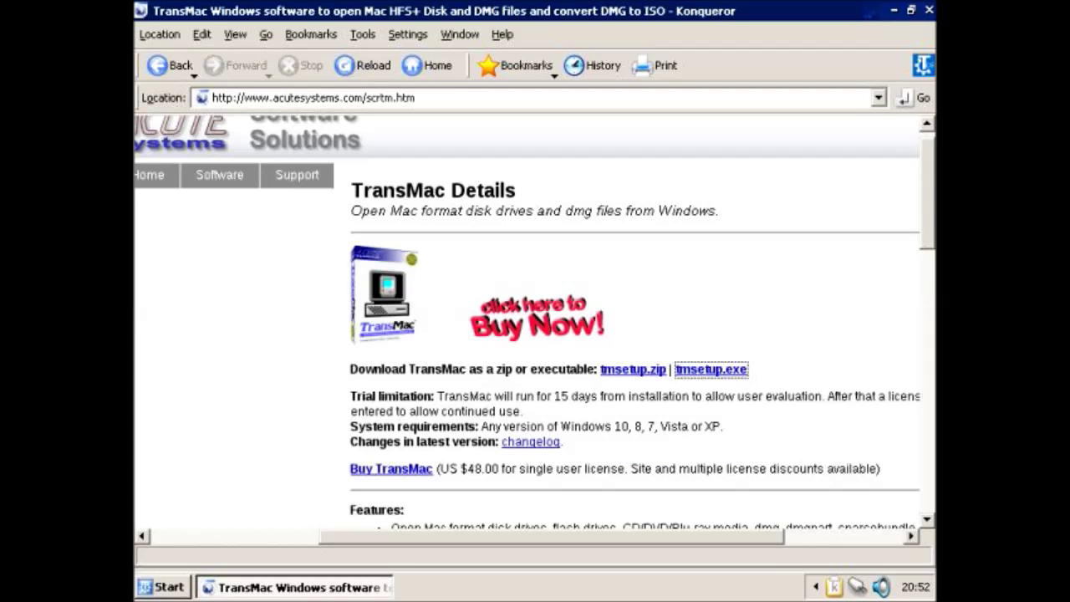
key("alt+F4")
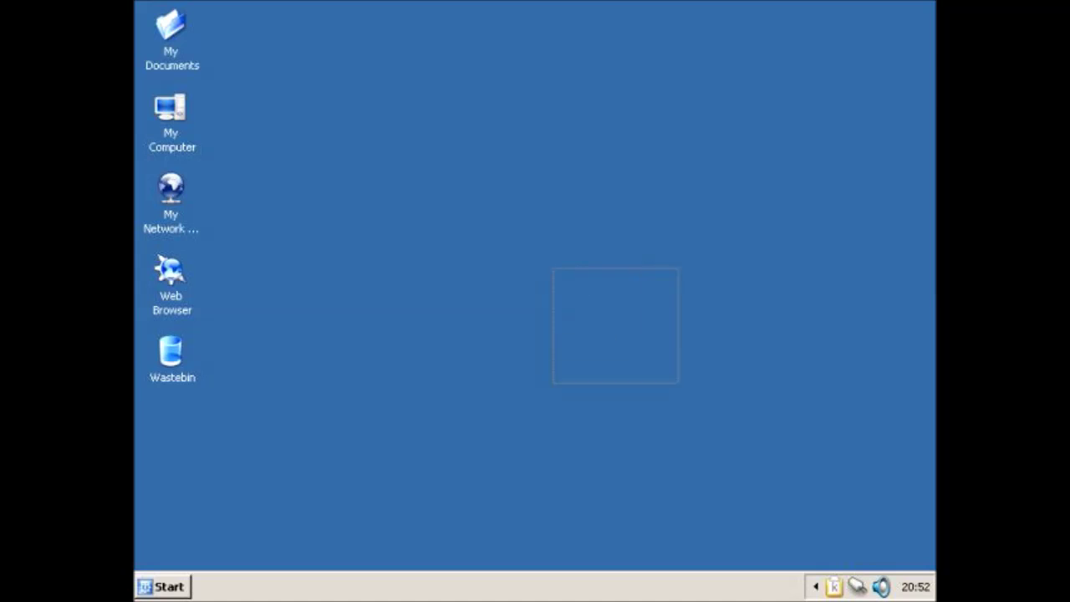
right_click(678, 84)
key("Escape")
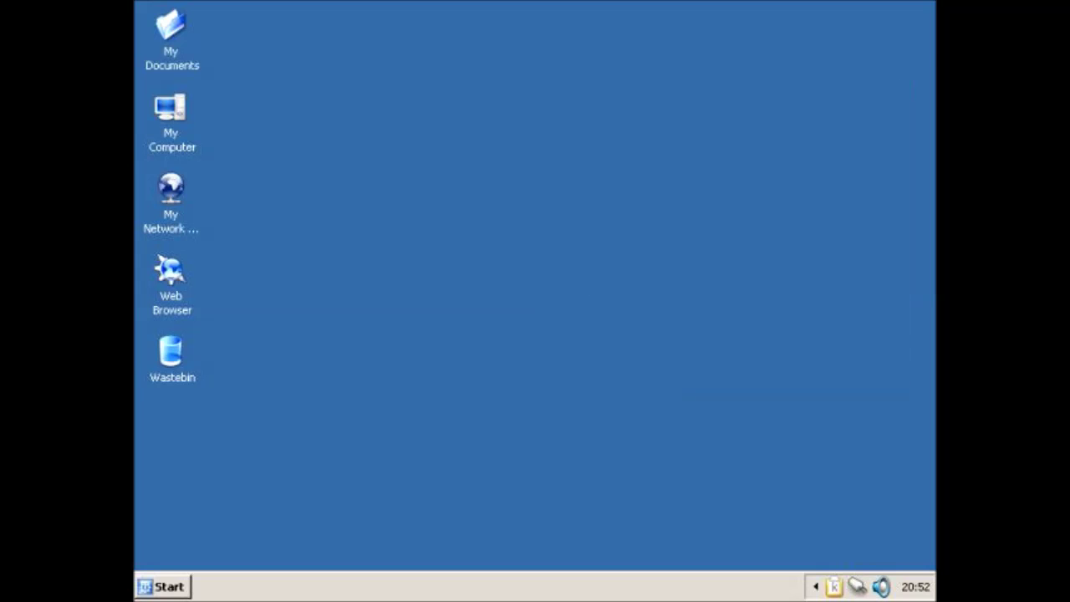